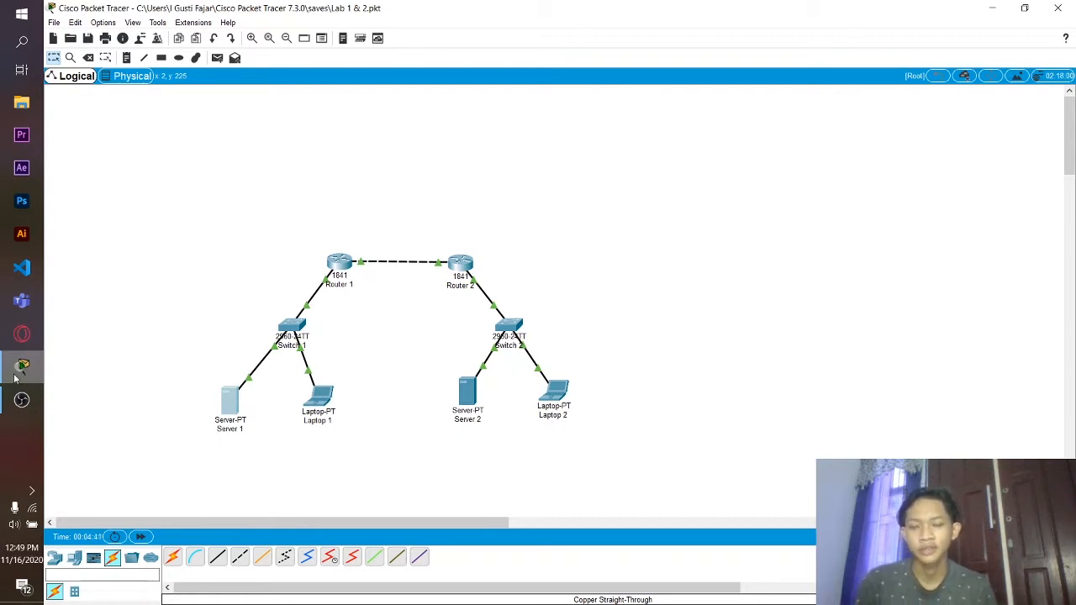
# - Open Router 1's device window from the two-router topology
pyautogui.click(343, 264)
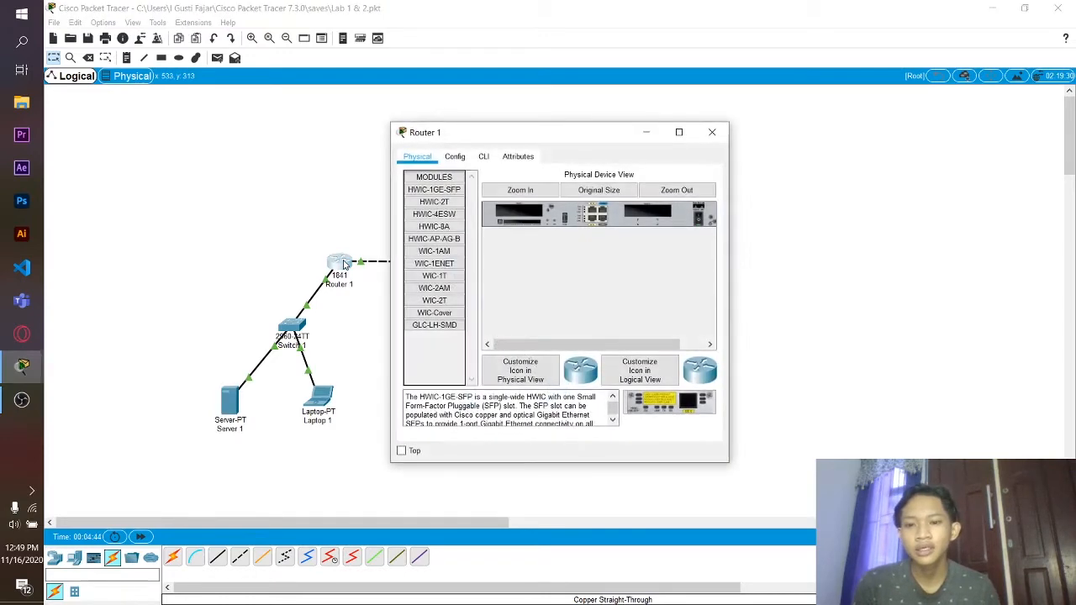
# - Check Router 1's Fa0/0 (192.168.1.254) and Fa0/1 (12.12.12.1), both 255.255.255.0, then close it
pyautogui.click(455, 158)
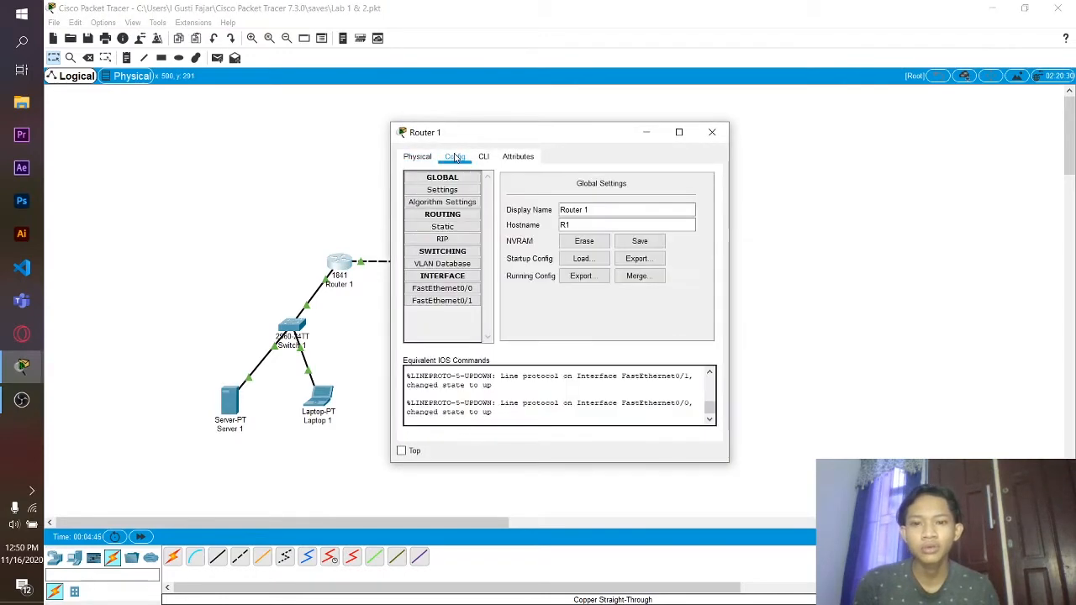
pyautogui.click(450, 289)
pyautogui.click(461, 303)
pyautogui.click(472, 289)
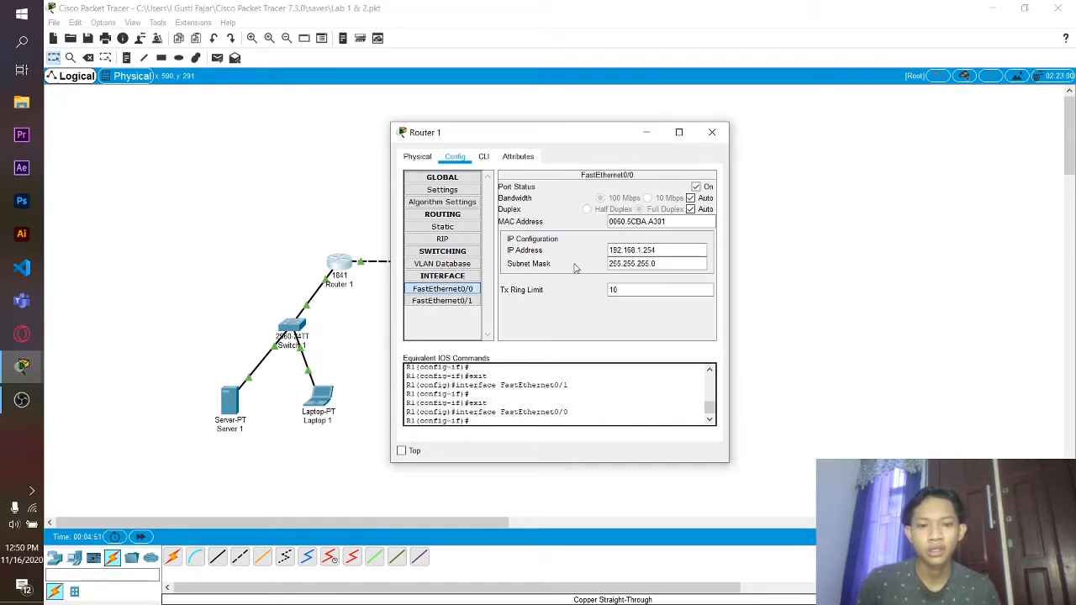
pyautogui.click(609, 250)
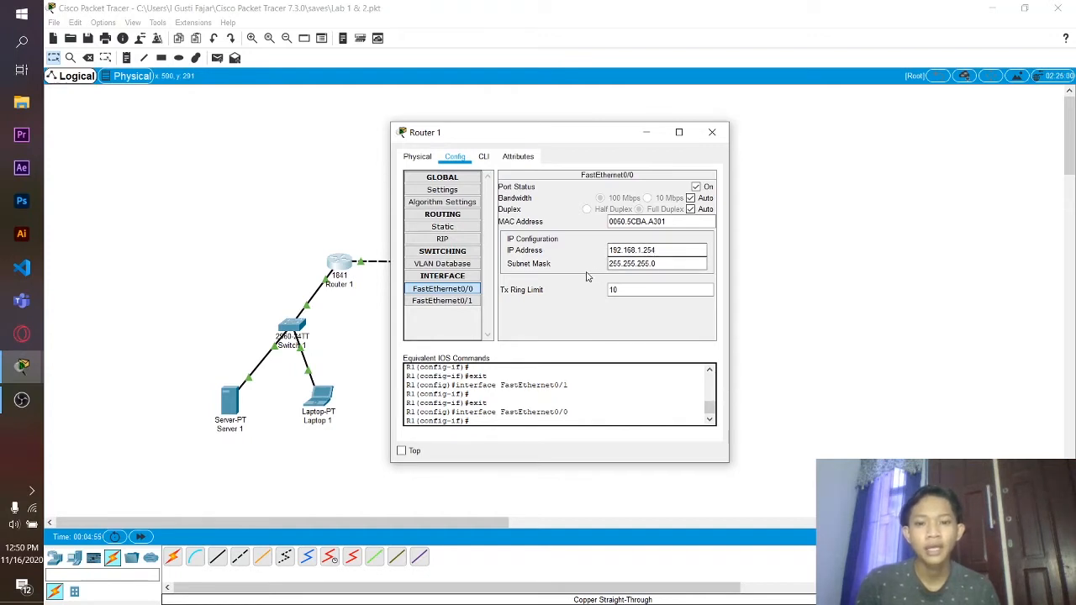
pyautogui.click(656, 264)
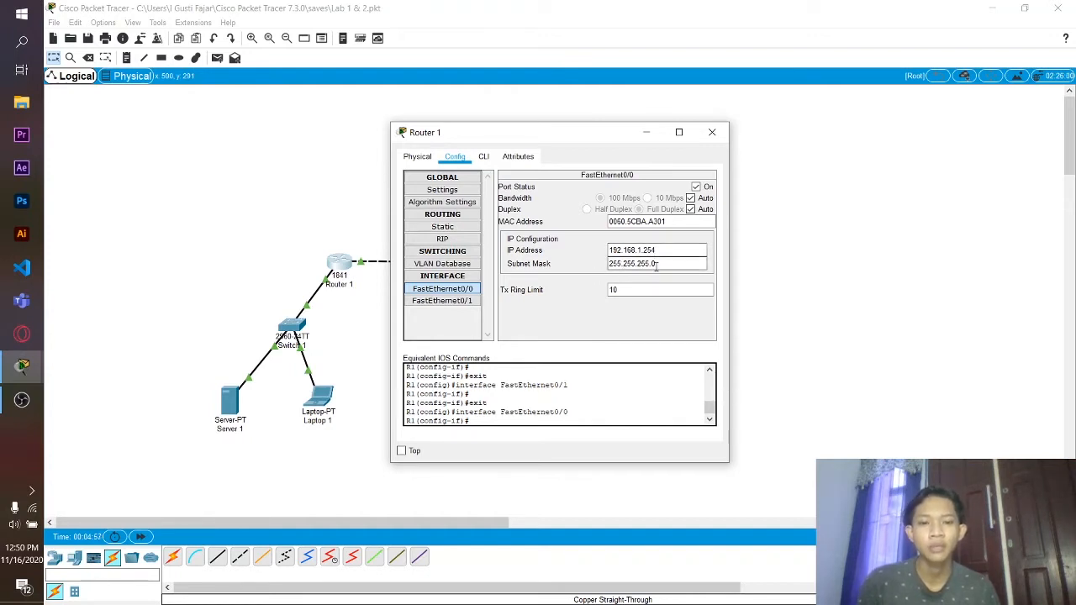
pyautogui.click(442, 300)
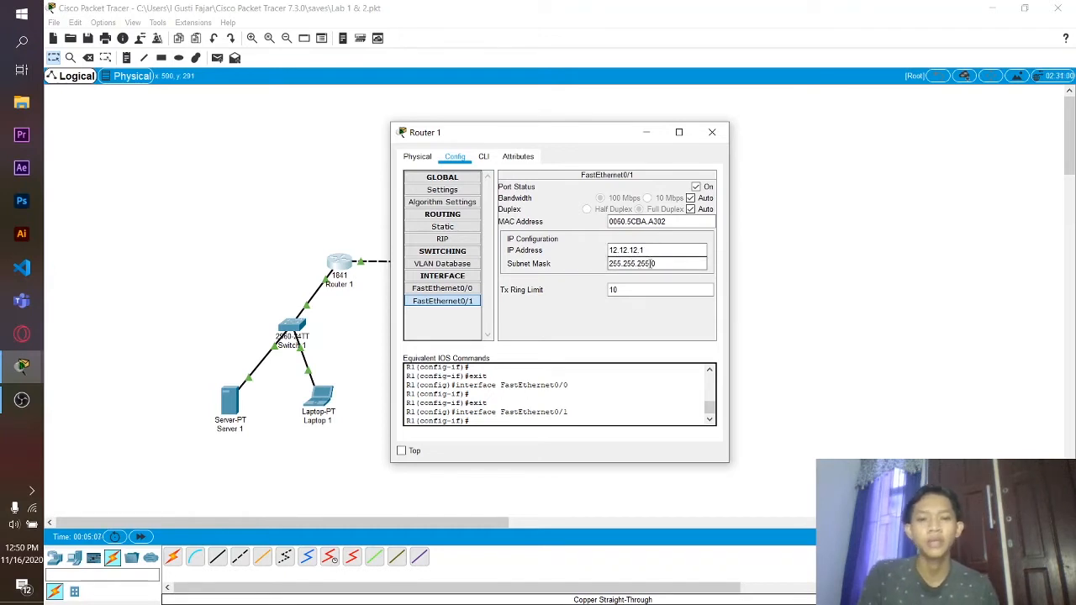
pyautogui.click(712, 132)
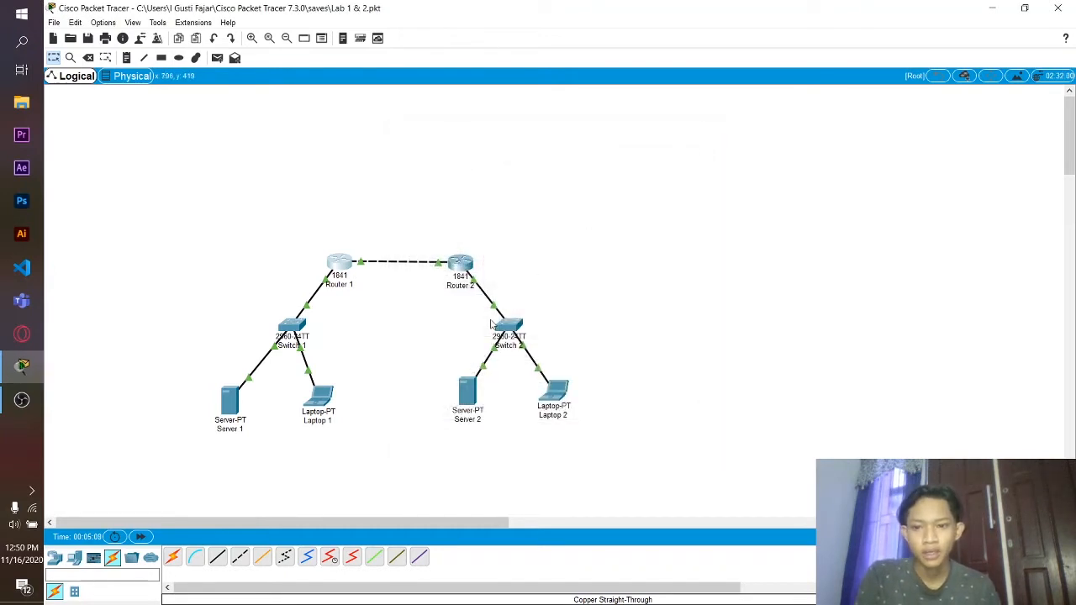
pyautogui.click(316, 398)
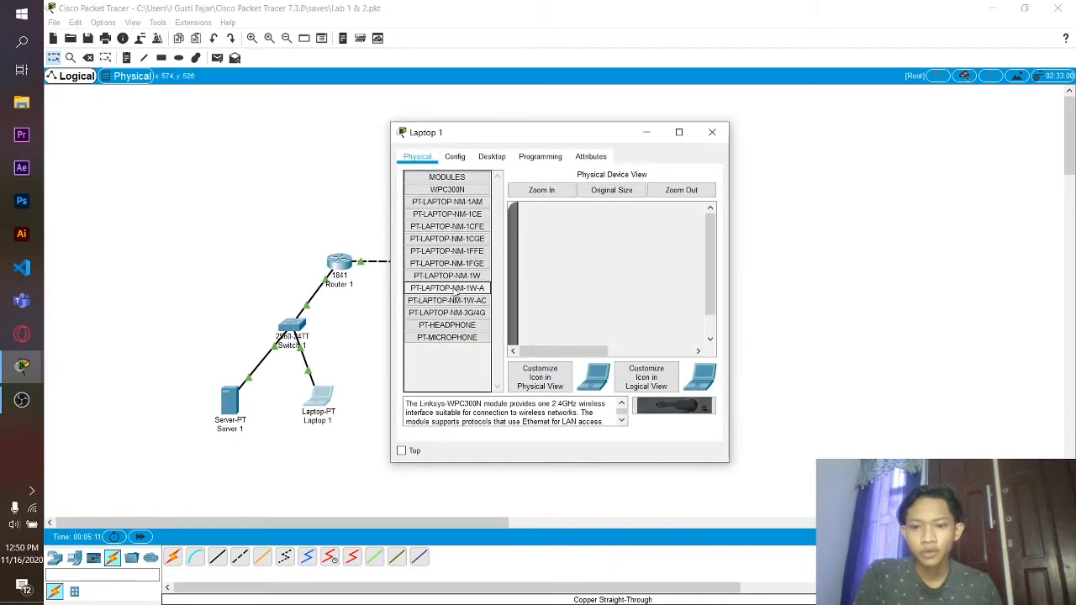
pyautogui.click(455, 157)
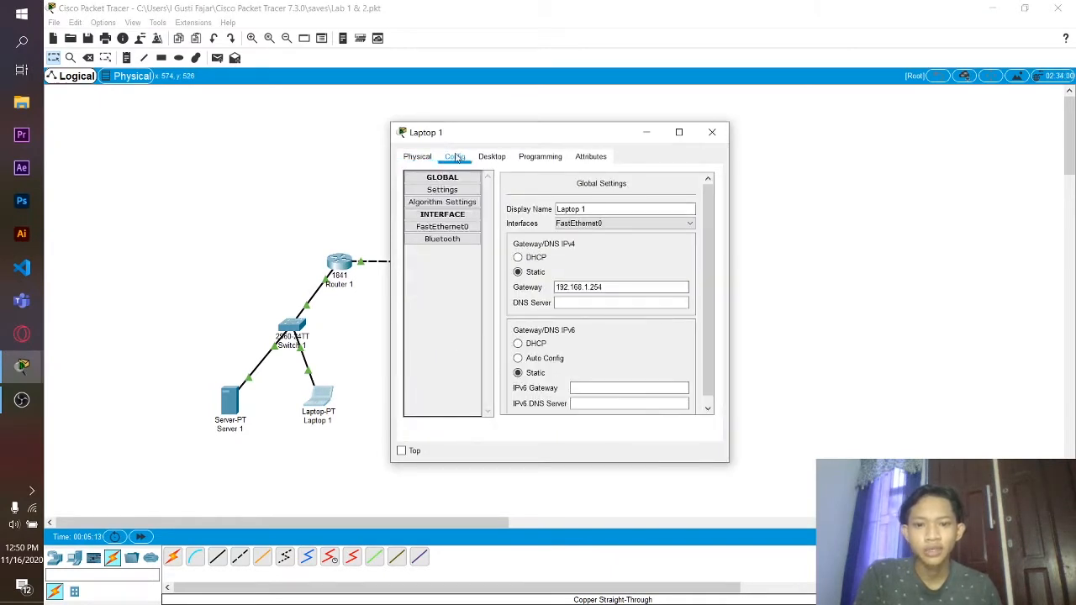
pyautogui.click(453, 229)
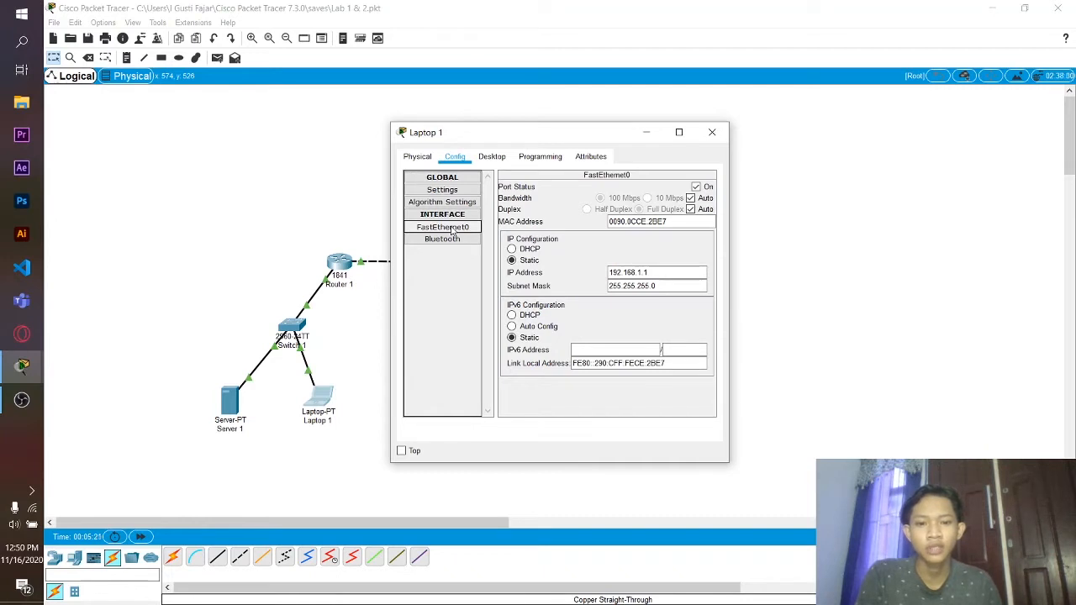
pyautogui.click(707, 132)
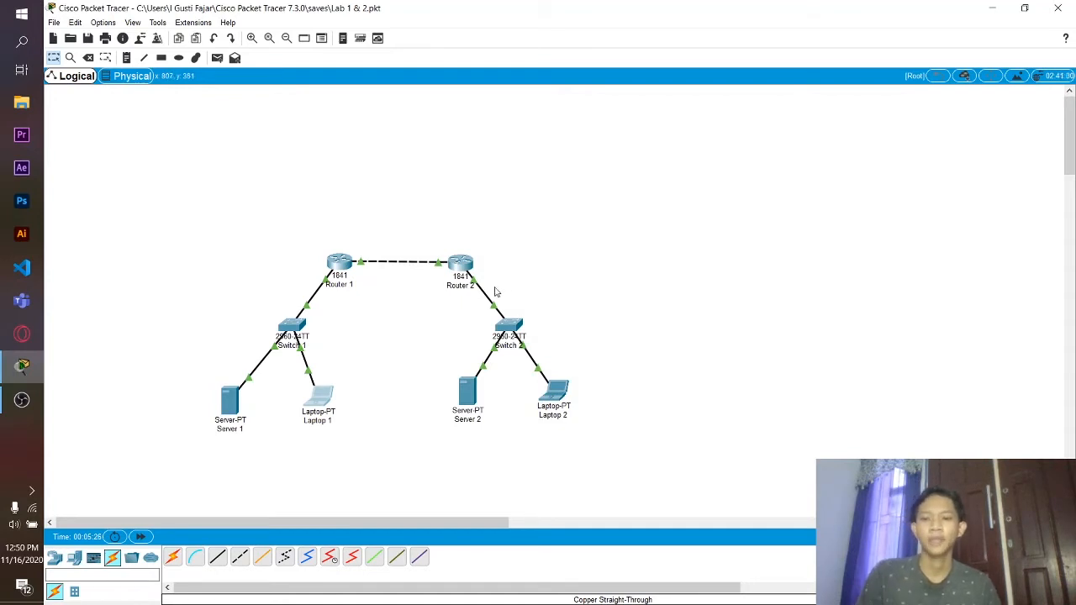
# - Give Server 1's FastEthernet0 static IP 192.168.1.11 with mask 255.255.255.0
pyautogui.click(230, 400)
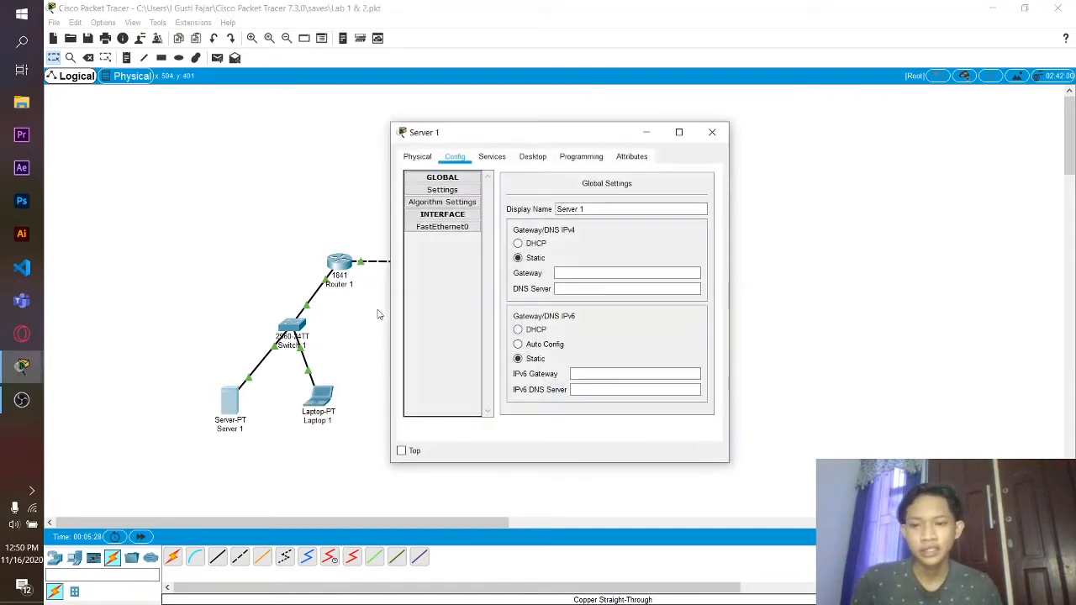
pyautogui.click(437, 228)
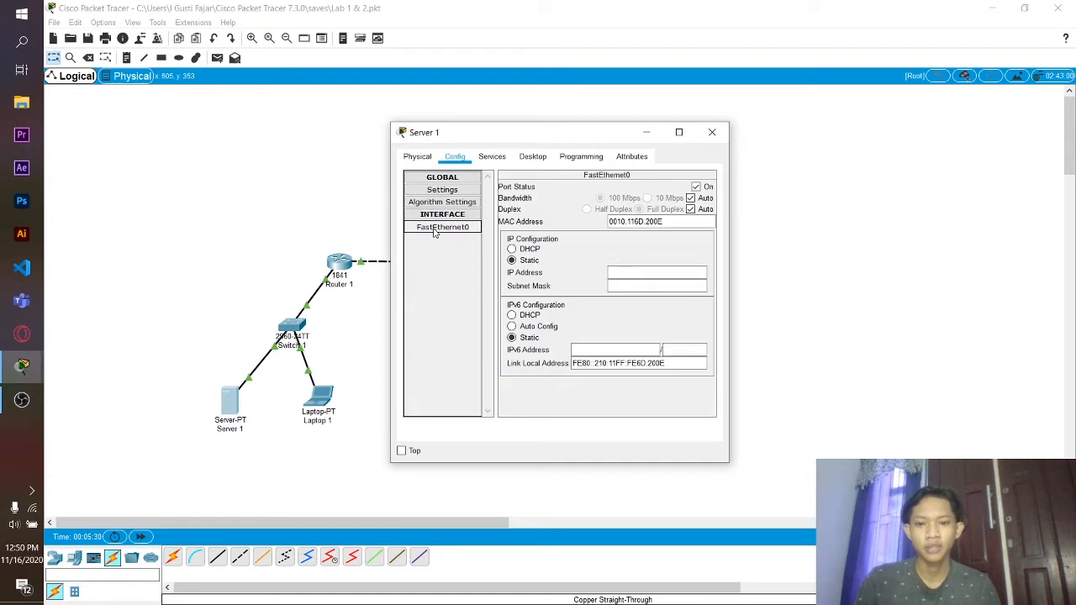
pyautogui.click(627, 274)
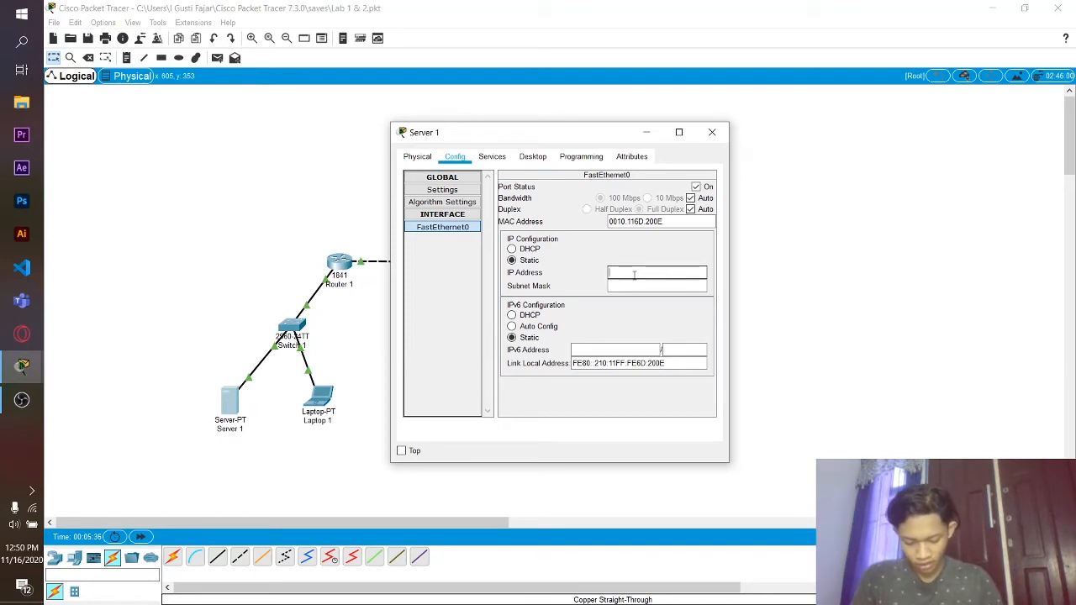
pyautogui.write('192')
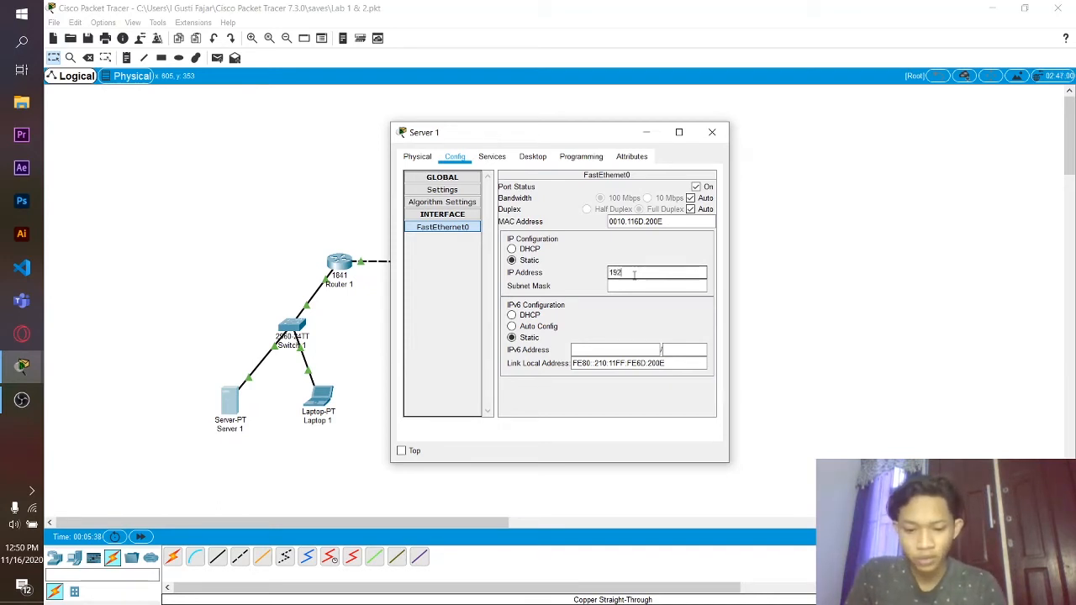
pyautogui.write('.168')
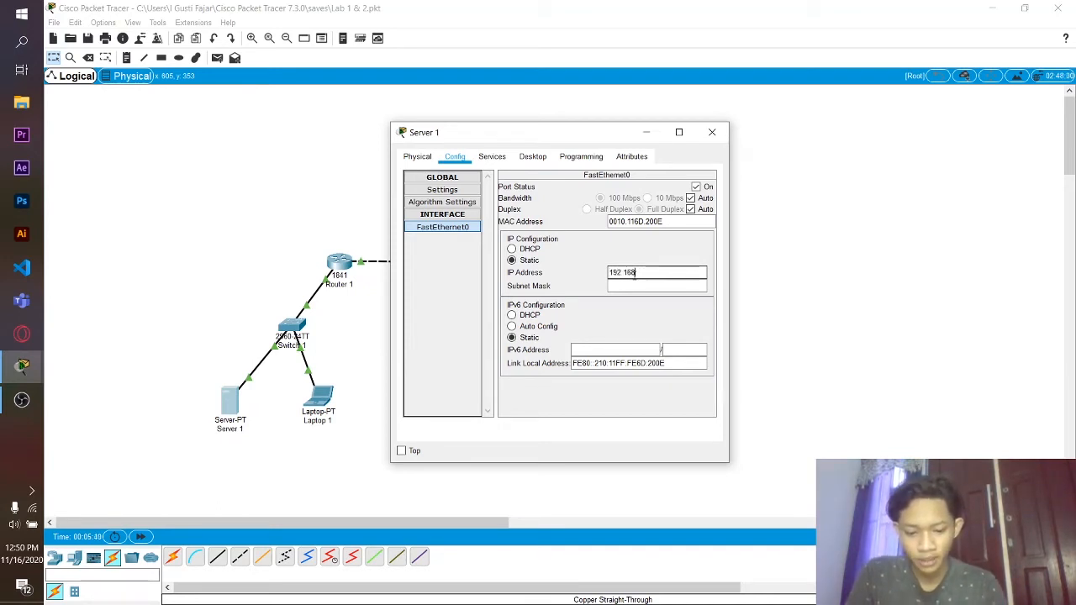
pyautogui.write('.1')
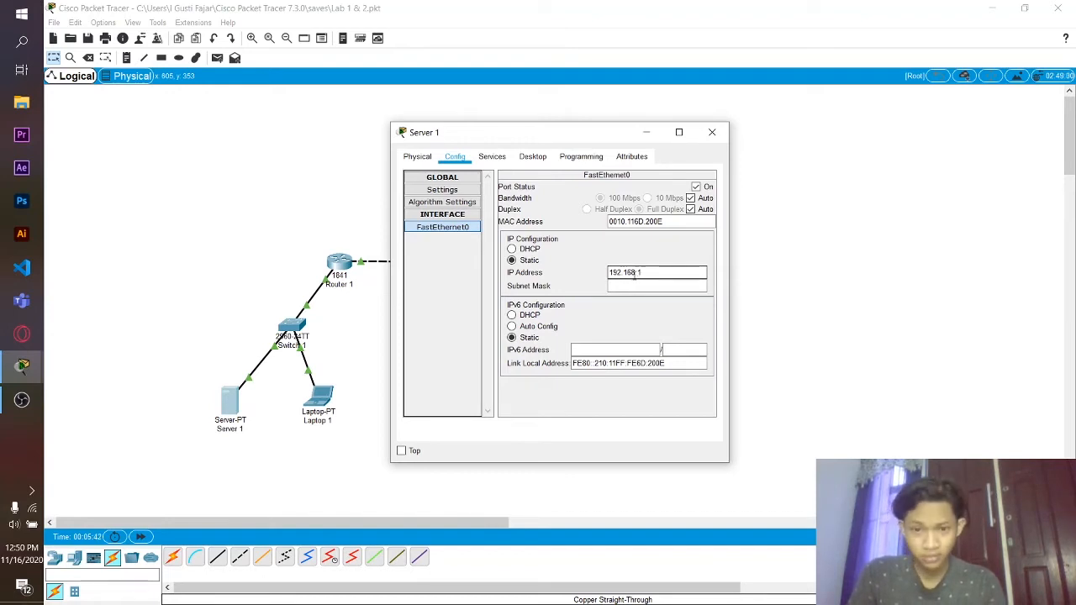
pyautogui.write('.11')
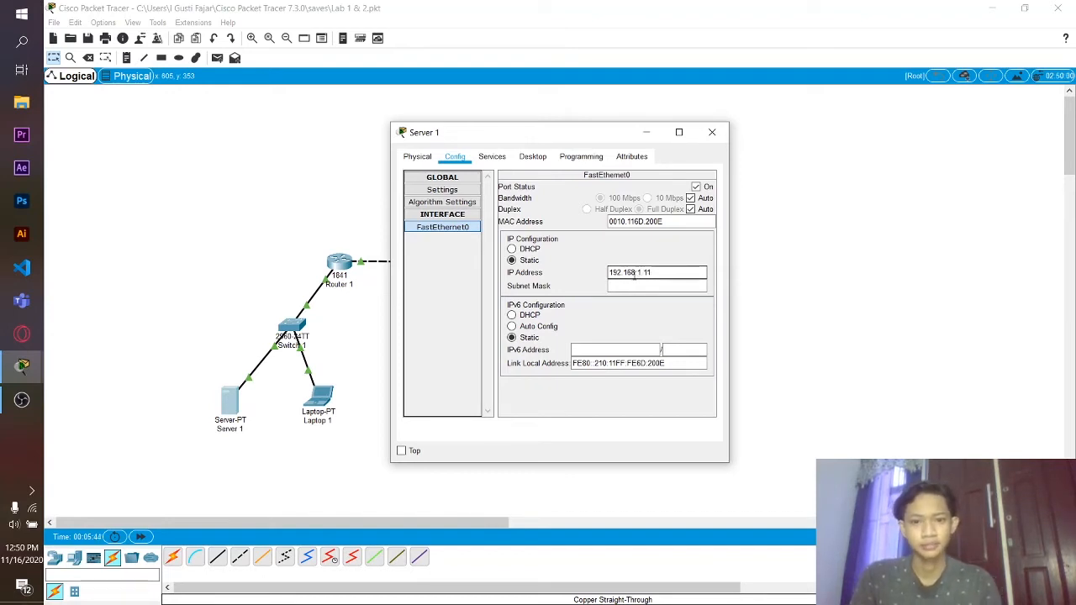
pyautogui.click(654, 285)
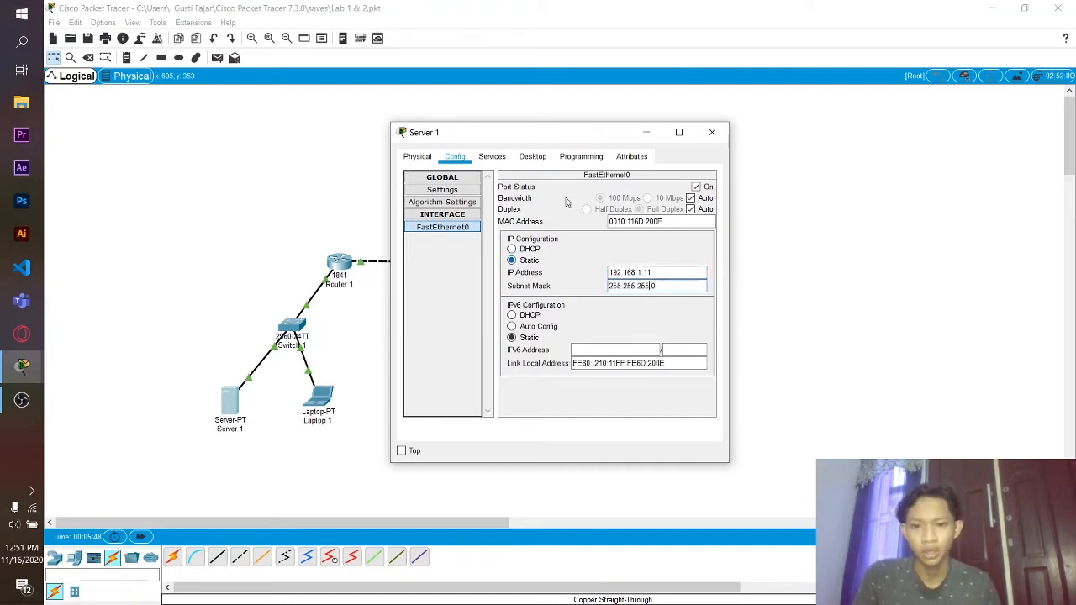
pyautogui.click(721, 133)
pyautogui.click(467, 392)
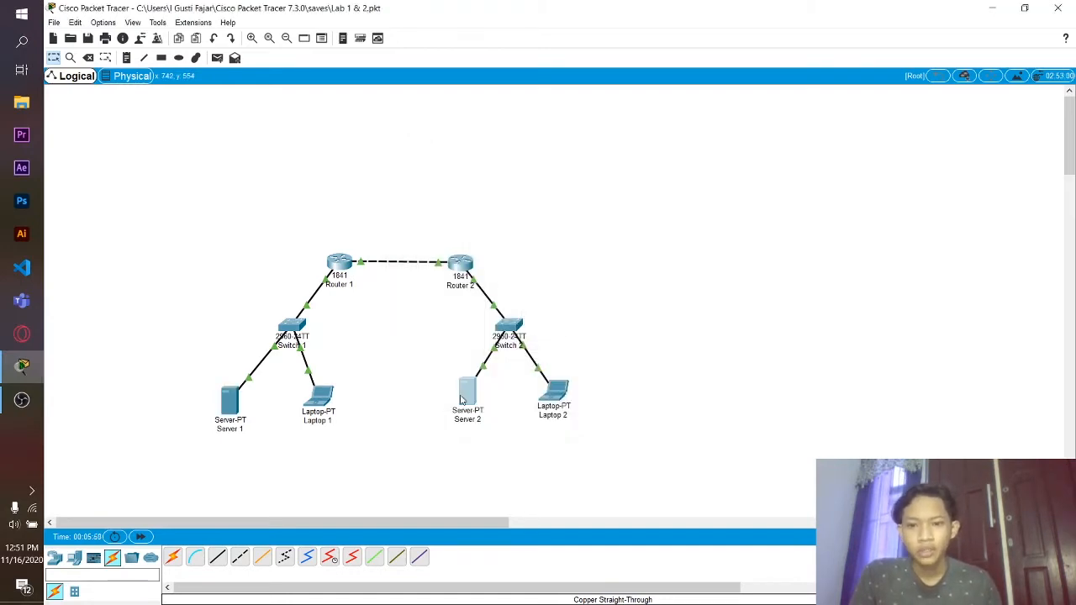
# - Assign Server 2's FastEthernet0 192.168.2.11 with mask 255.255.255.0 and close the window
pyautogui.click(457, 158)
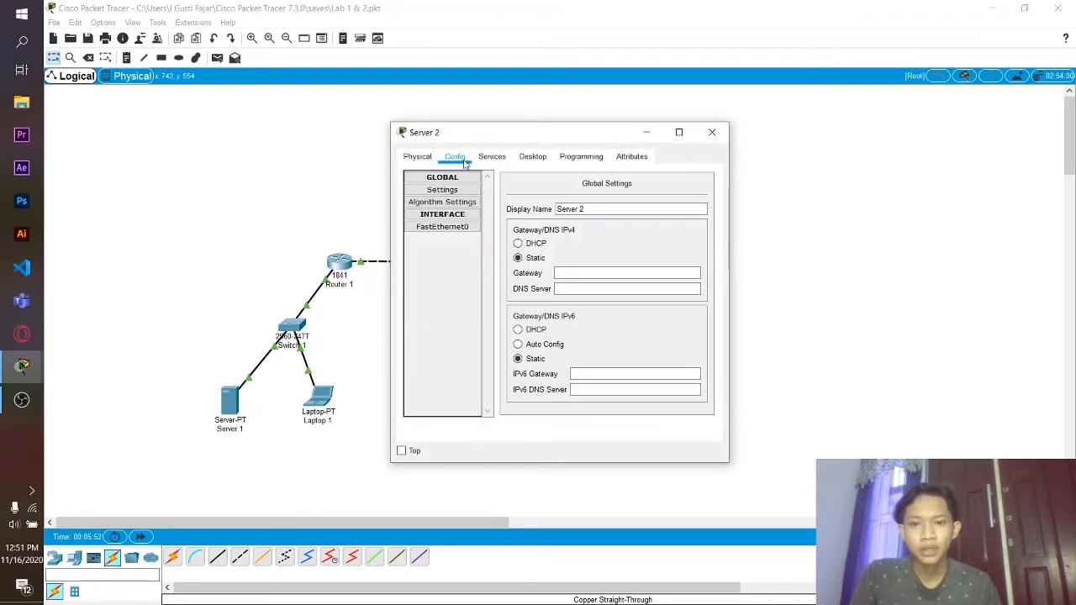
pyautogui.click(453, 227)
pyautogui.click(618, 272)
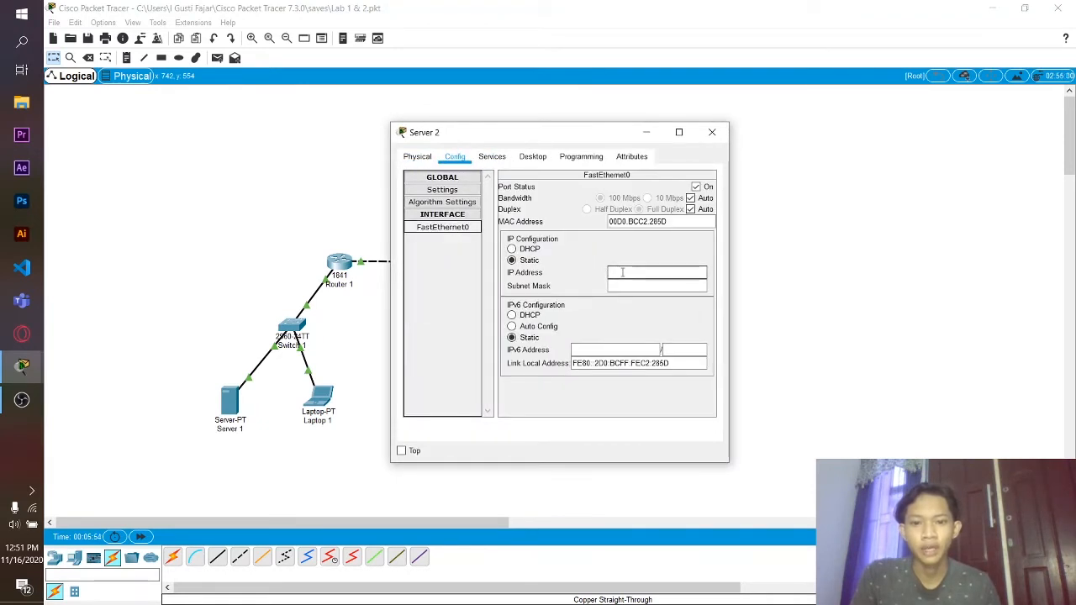
pyautogui.write('192.1')
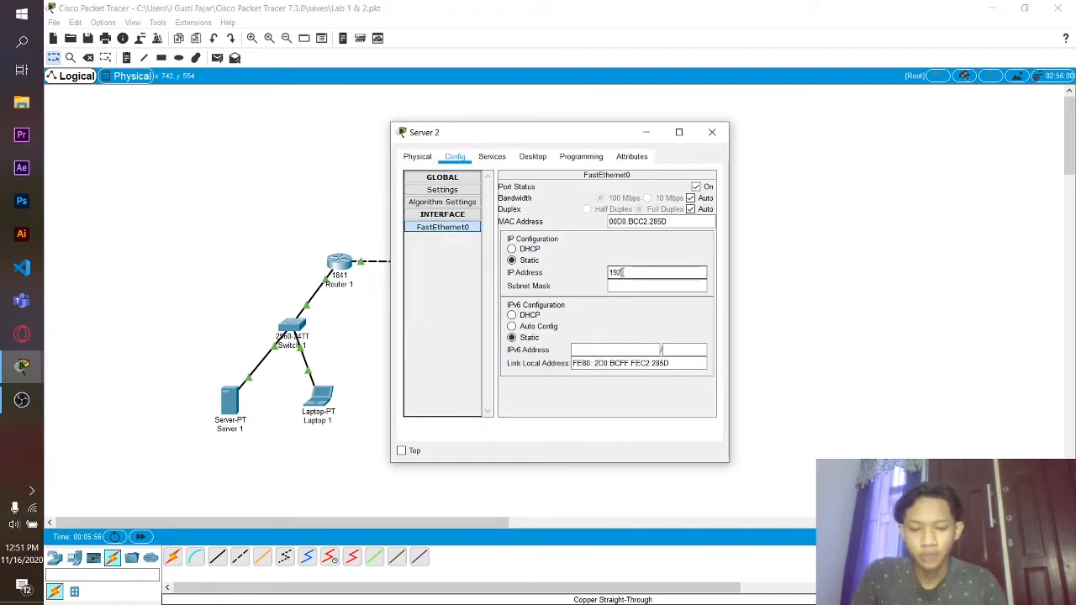
pyautogui.write('68')
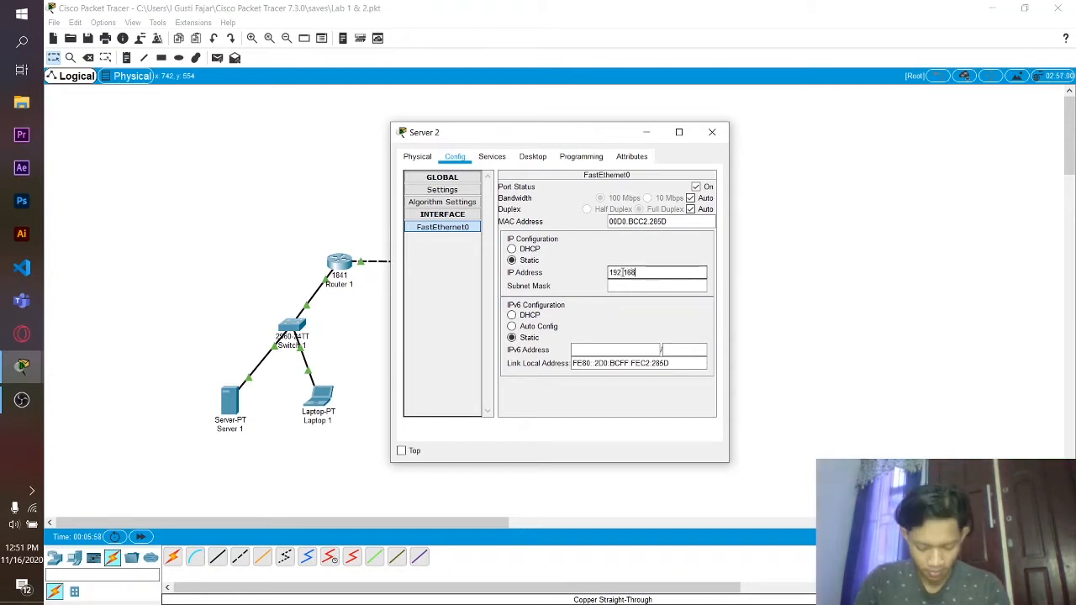
pyautogui.write('.2.11')
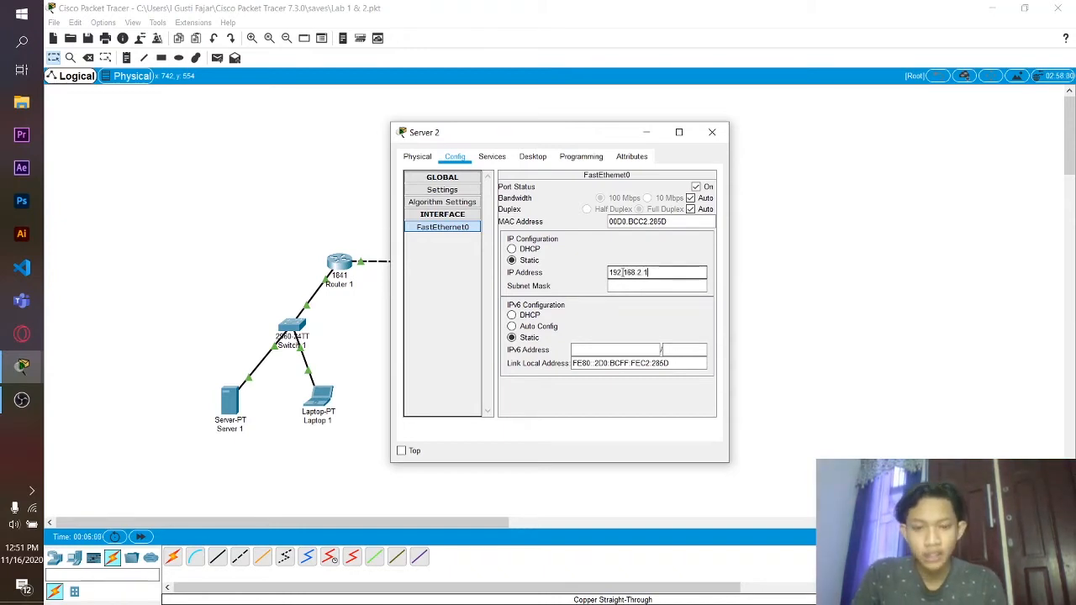
pyautogui.click(619, 286)
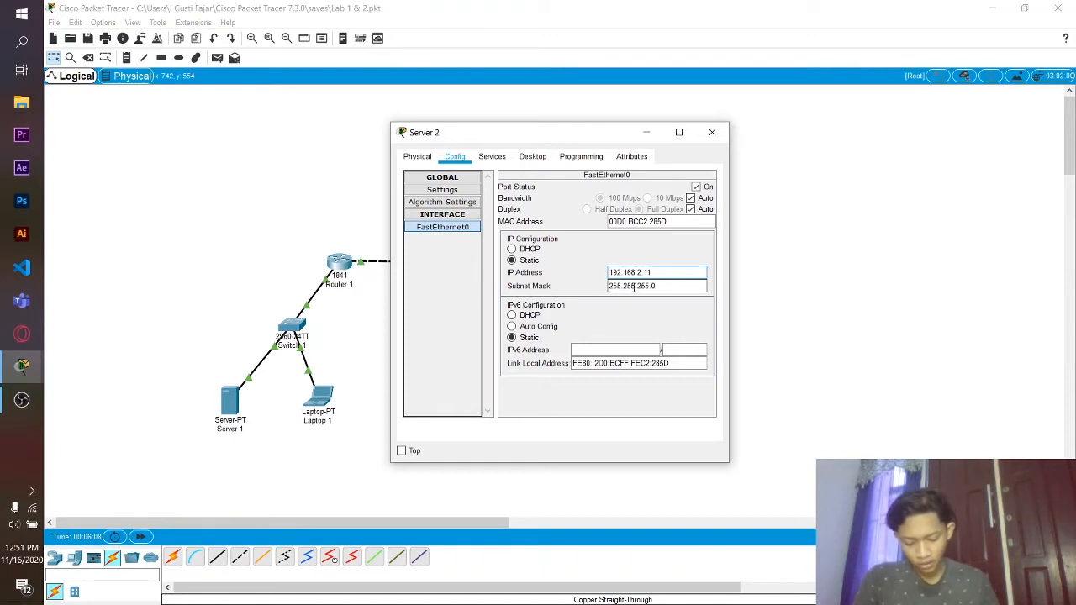
pyautogui.click(712, 132)
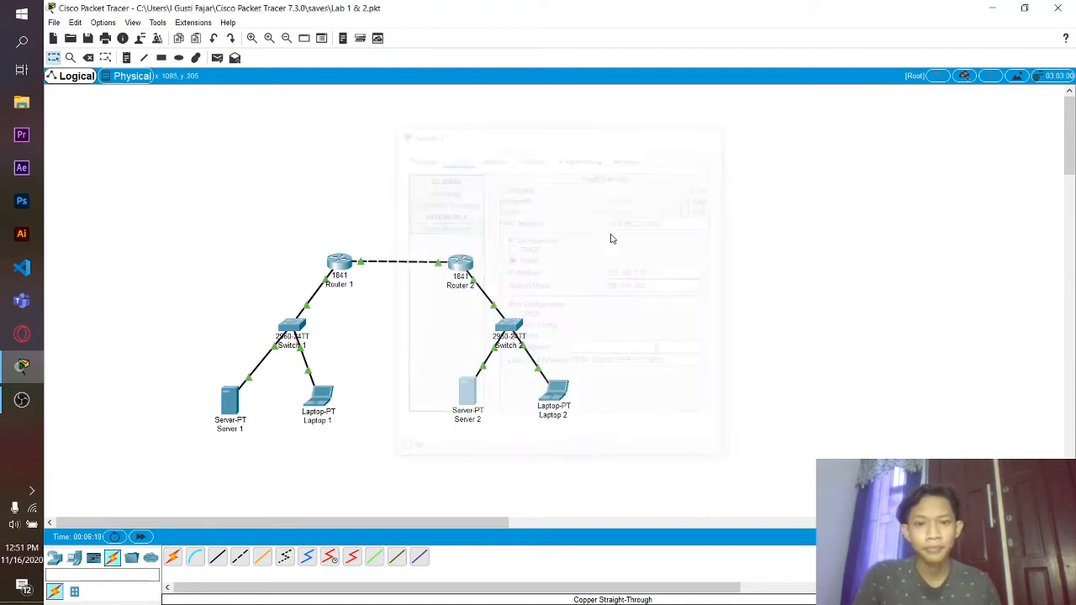
# - Switch Server 1's IP Configuration to Static and replace gateway 0.0.0.0 with 192.168.1.254
pyautogui.click(229, 399)
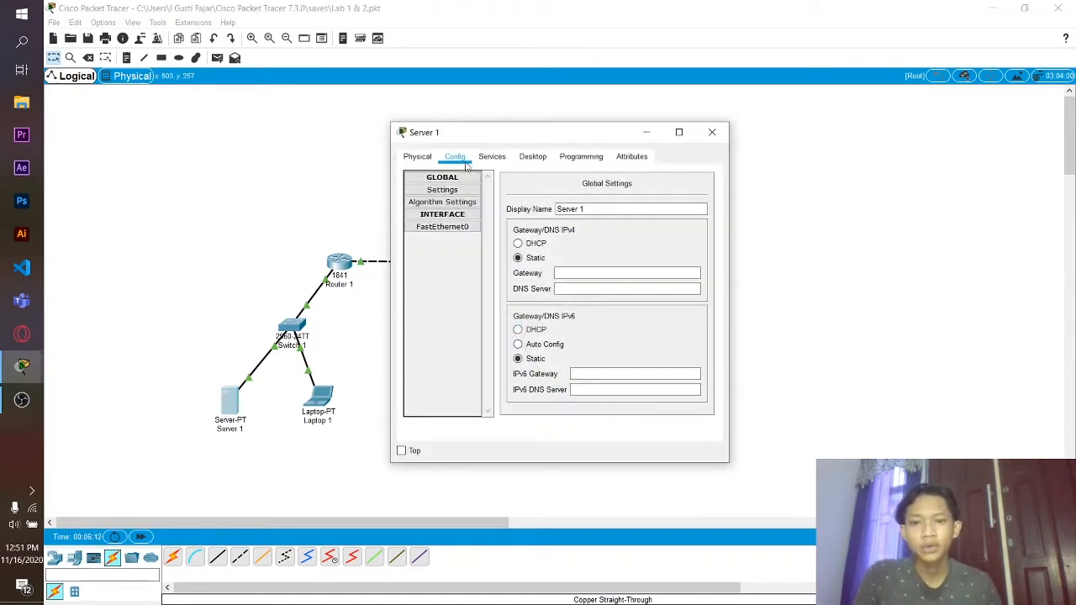
pyautogui.click(532, 156)
pyautogui.click(421, 208)
pyautogui.click(420, 208)
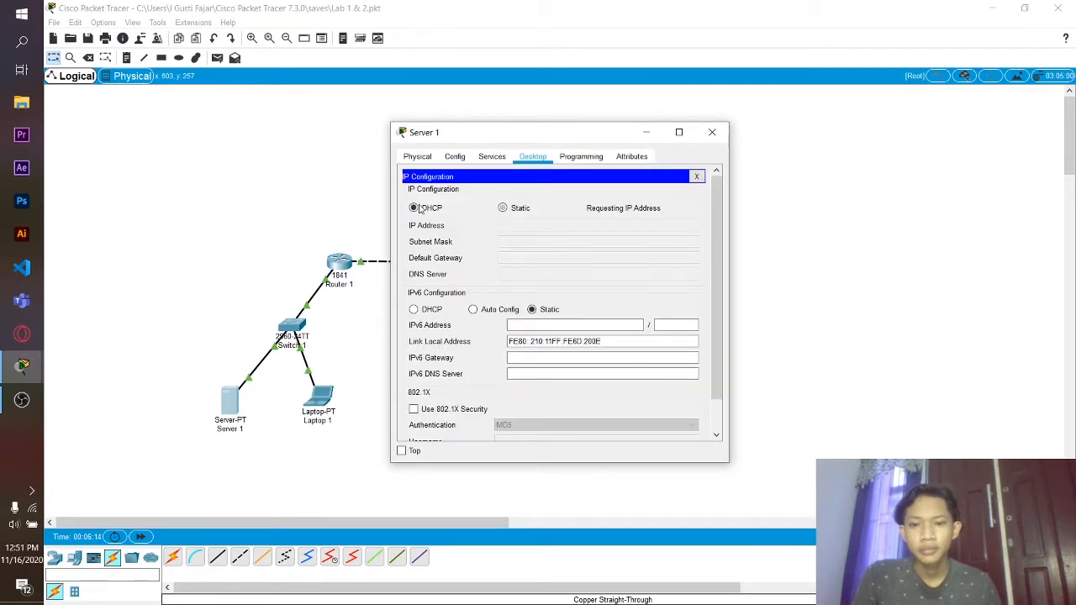
pyautogui.click(503, 207)
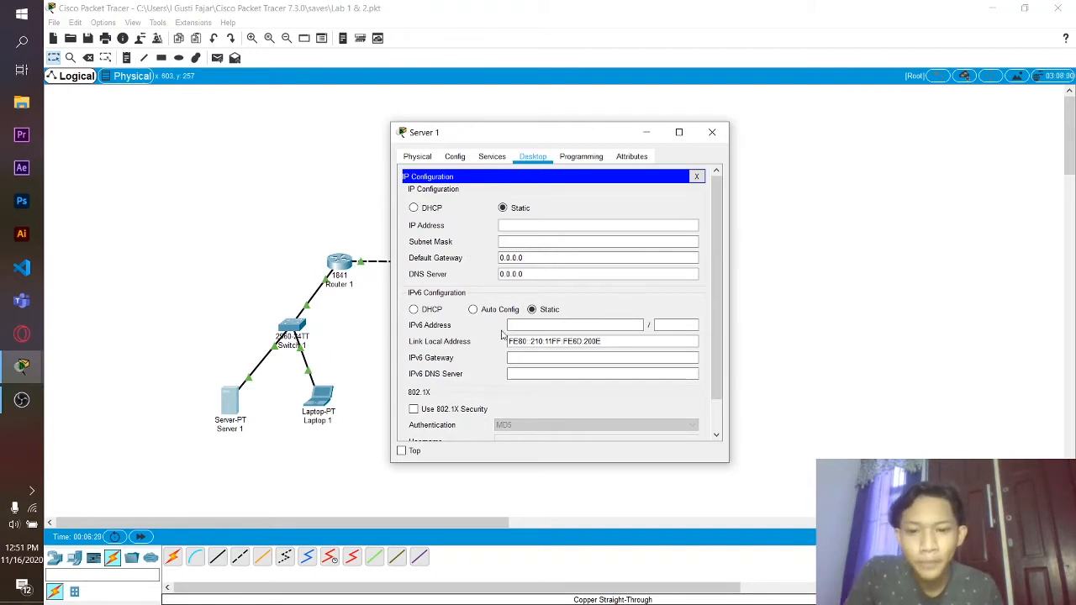
pyautogui.click(531, 257)
pyautogui.moveTo(530, 257); pyautogui.dragTo(490, 264)
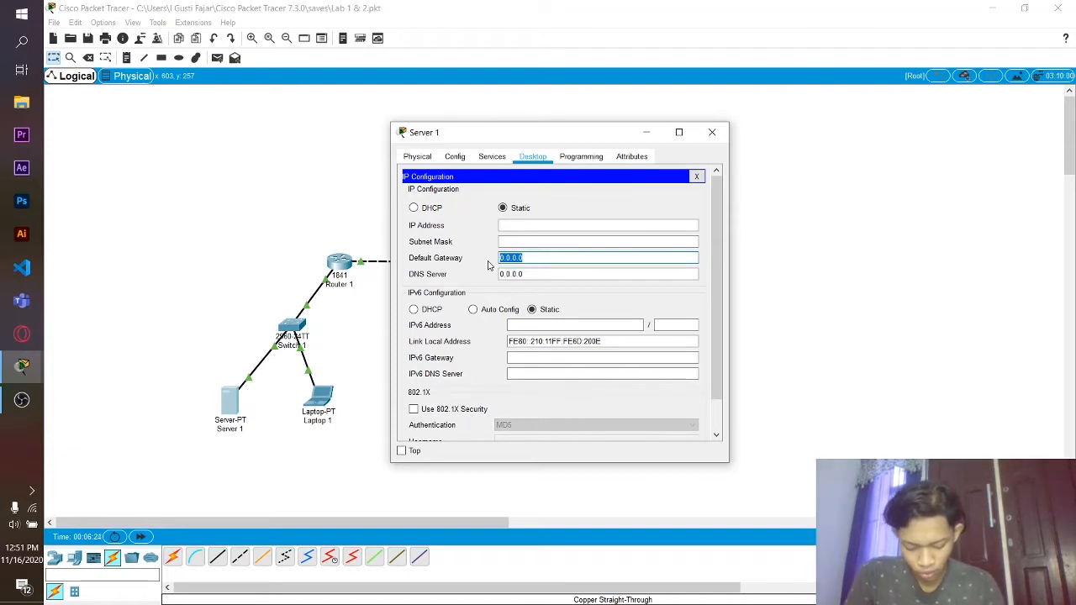
pyautogui.write('192.1')
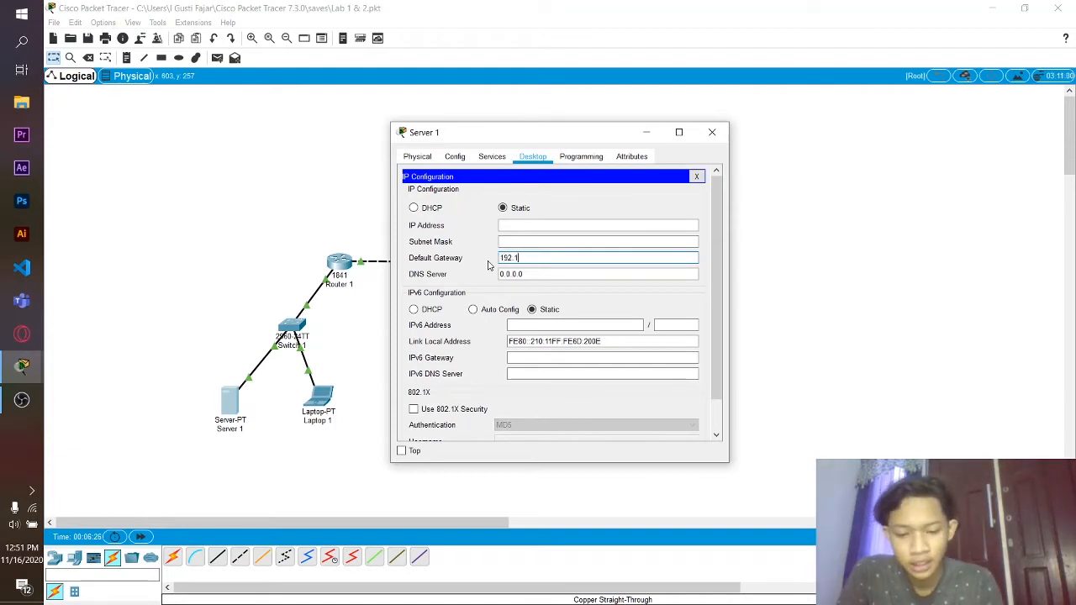
pyautogui.write('68.1.254')
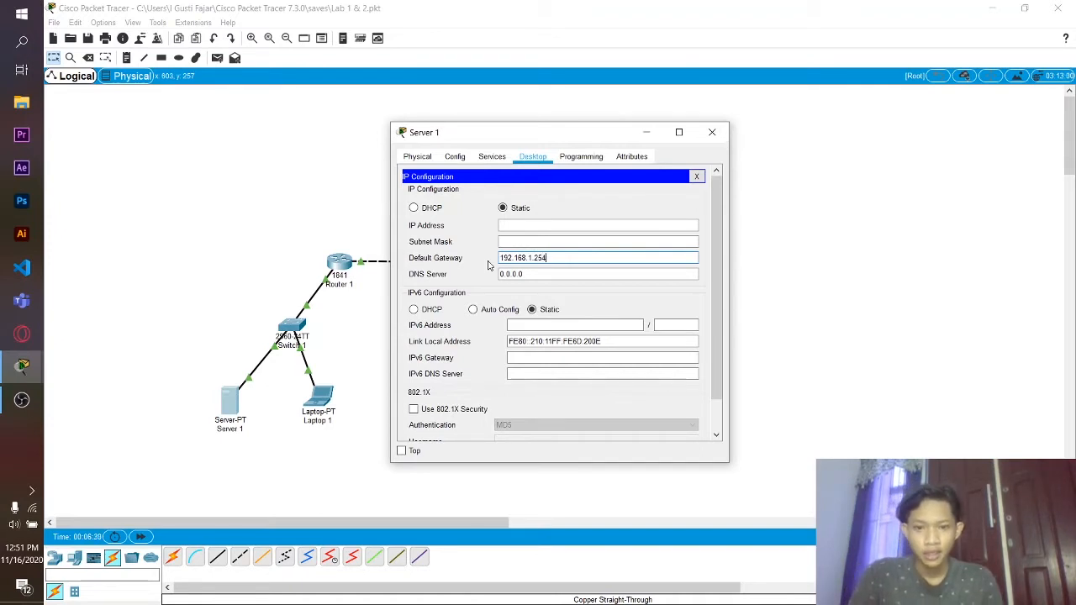
pyautogui.click(712, 132)
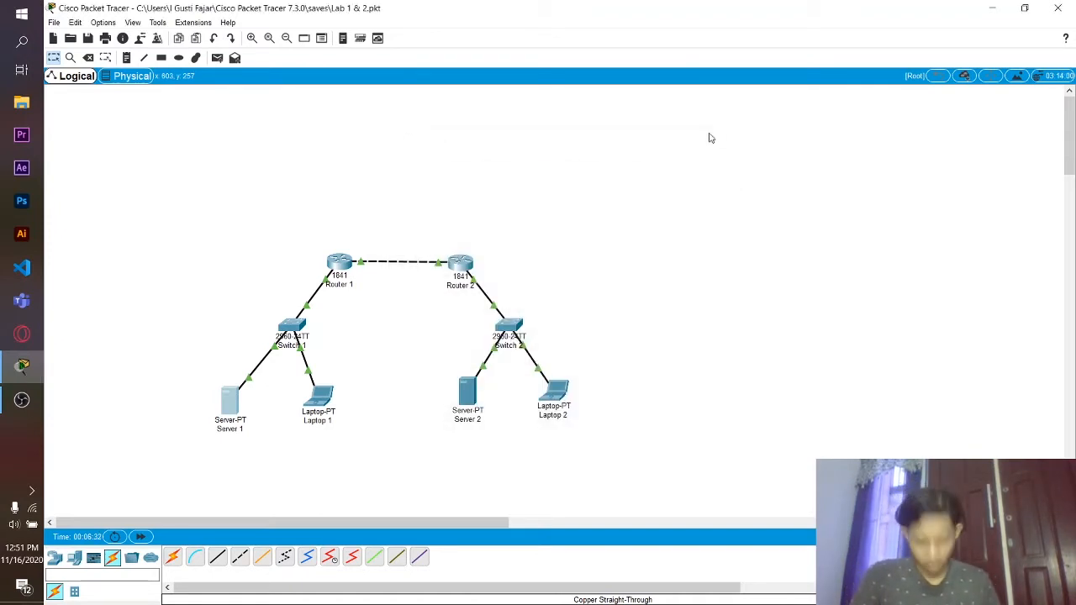
# - Replace Server 2's default gateway 0.0.0.0 with 192.168.1.254 in IP Configuration
pyautogui.click(469, 391)
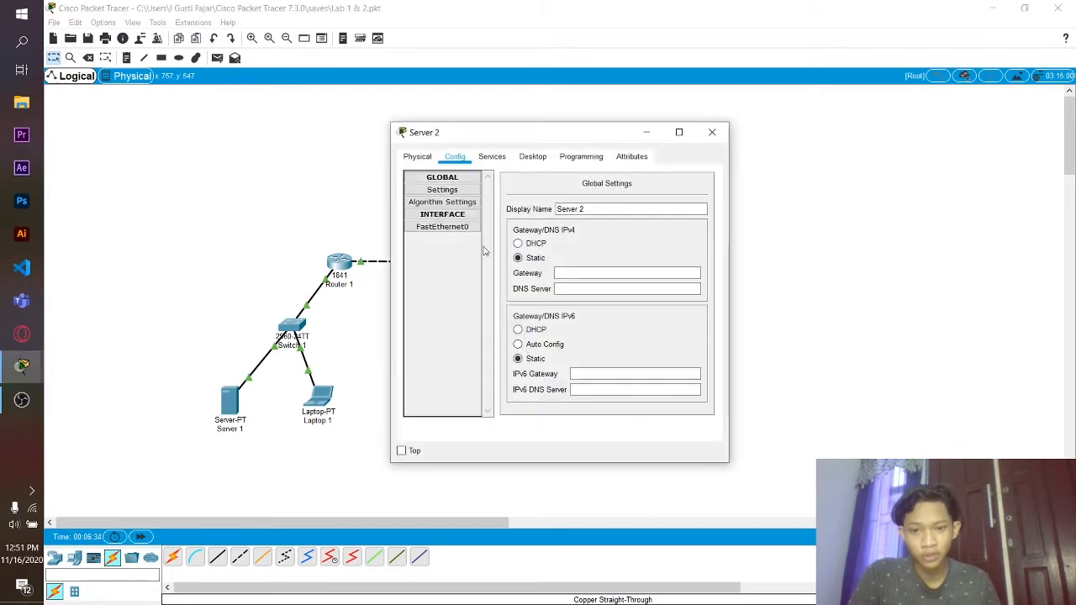
pyautogui.click(602, 273)
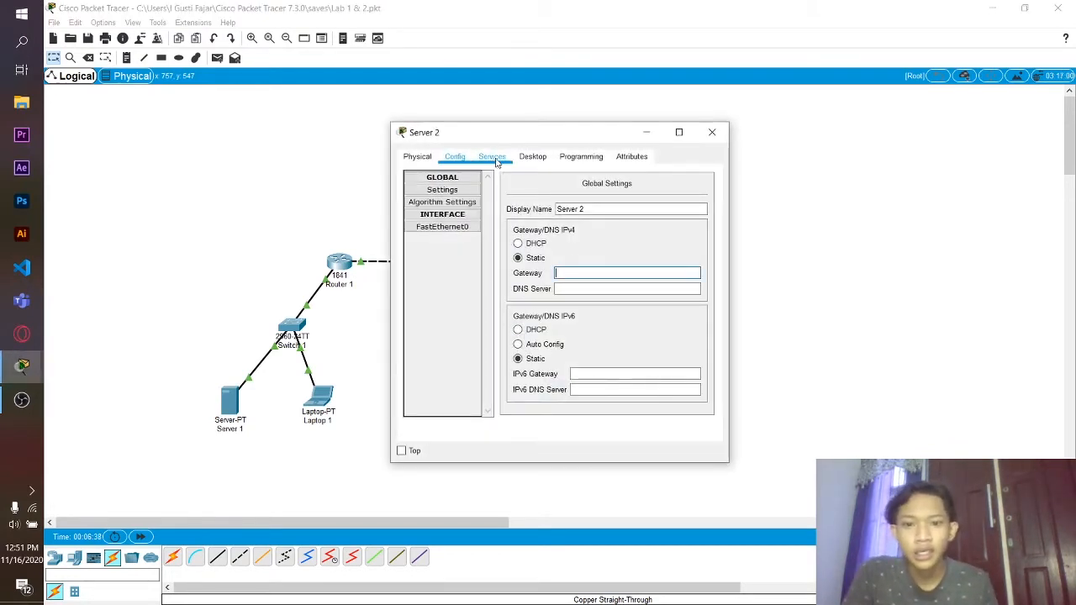
pyautogui.click(532, 156)
pyautogui.click(438, 241)
pyautogui.click(538, 258)
pyautogui.moveTo(538, 258); pyautogui.dragTo(465, 257)
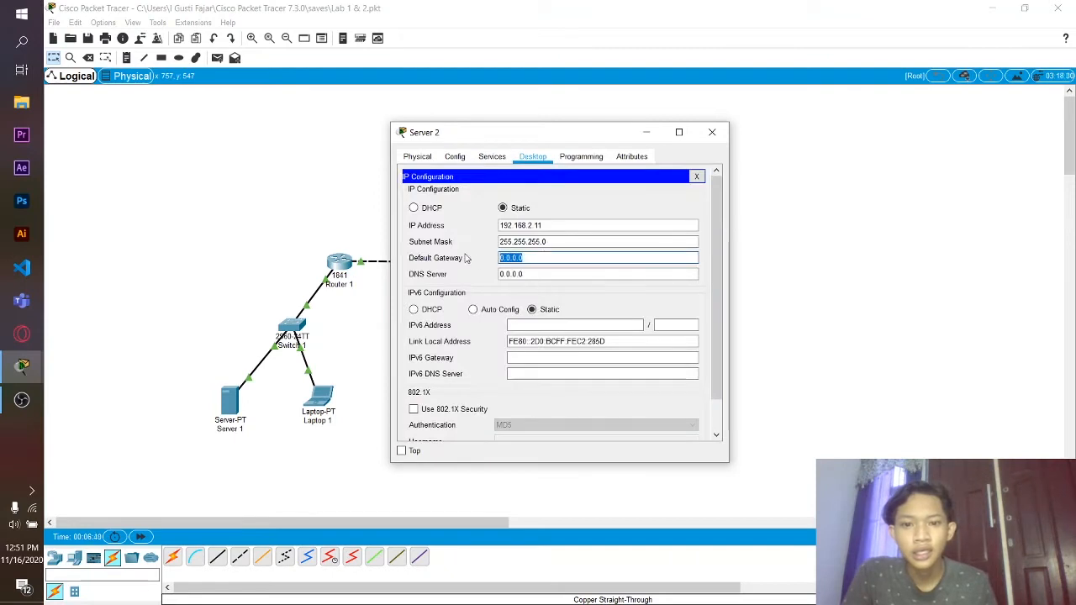
pyautogui.write('192.1')
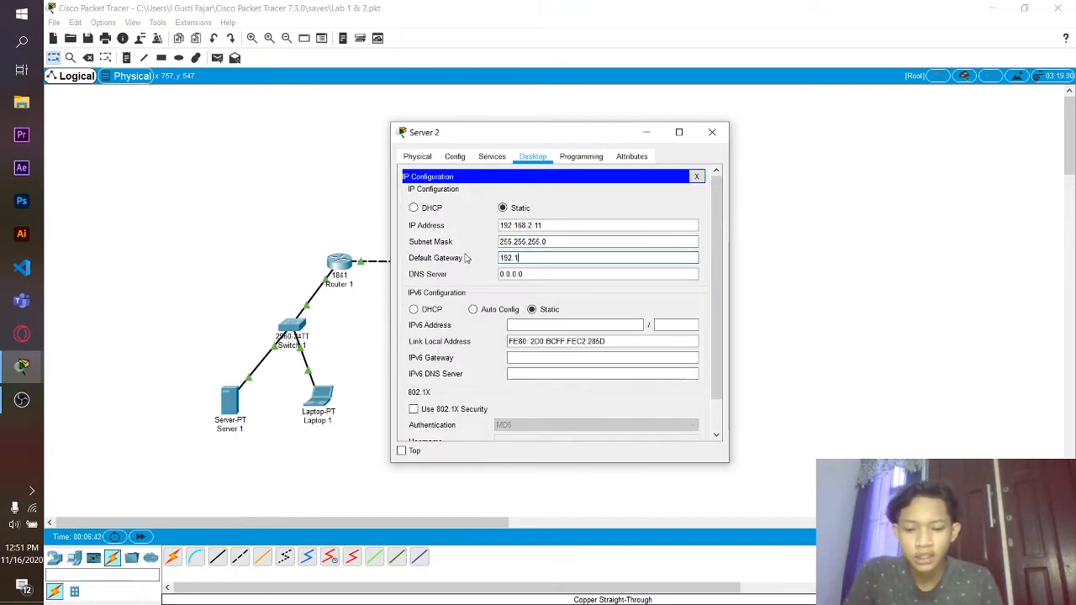
pyautogui.write('68.1.254')
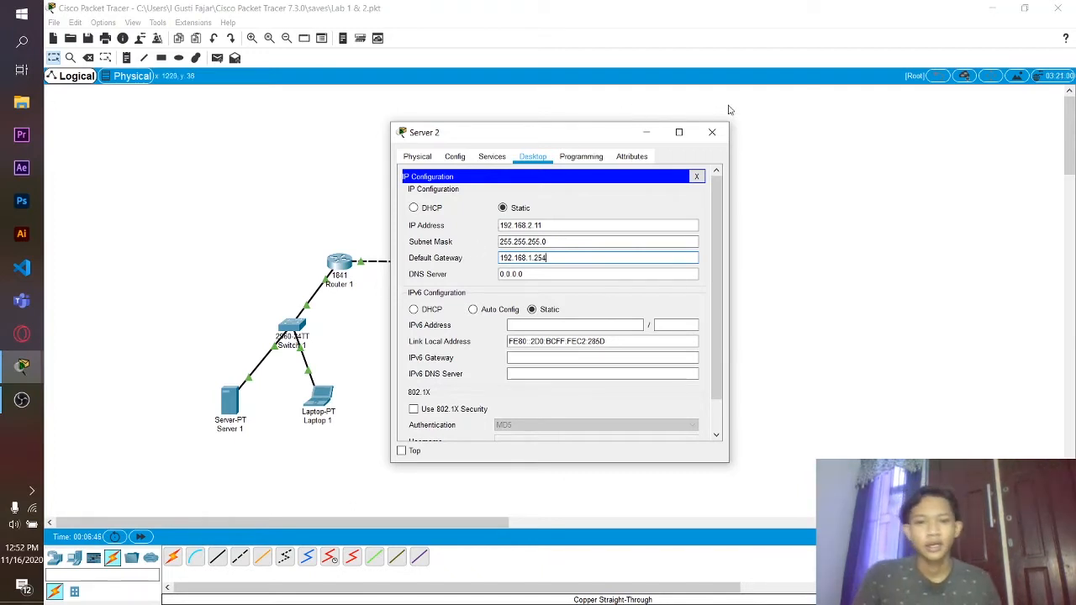
pyautogui.click(712, 132)
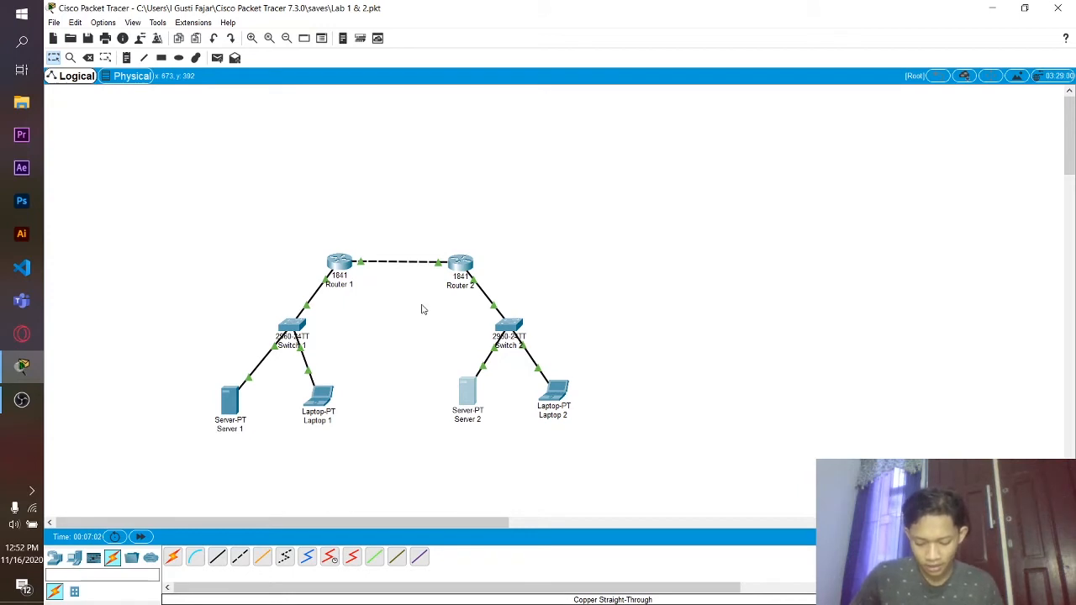
pyautogui.click(343, 263)
# - In Router 1's CLI, exit interface mode and run 'ip domain-name NIXTRAIN.com'
pyautogui.click(483, 158)
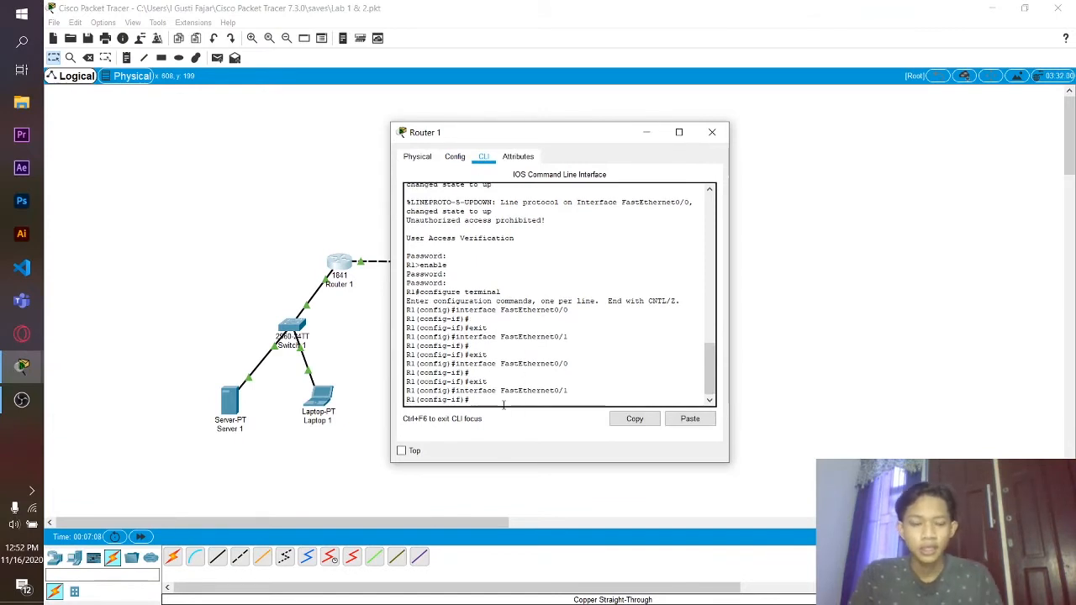
pyautogui.write('exit')
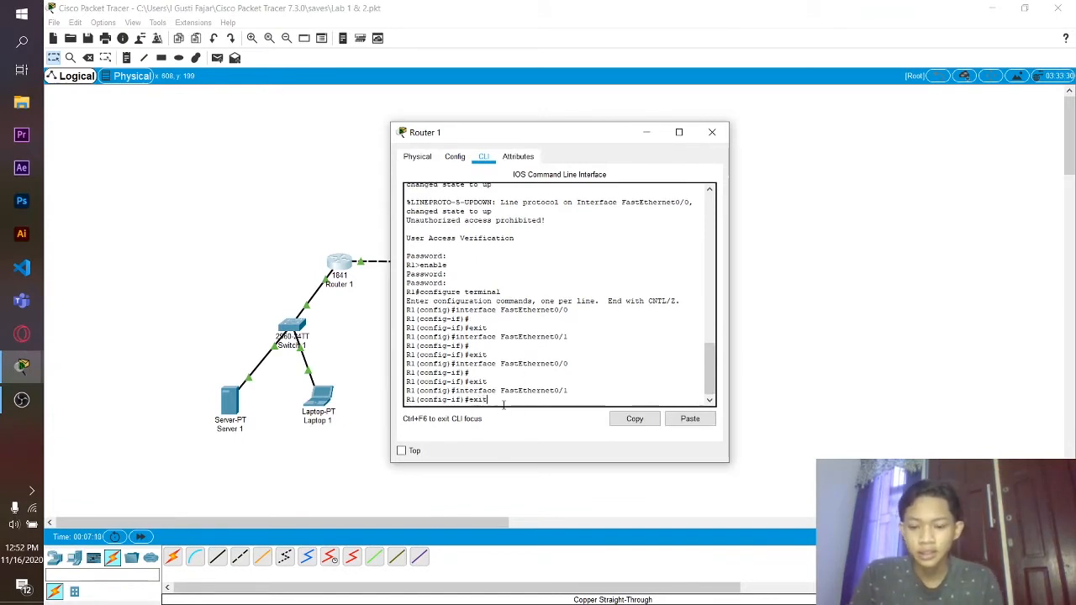
pyautogui.press('Return')
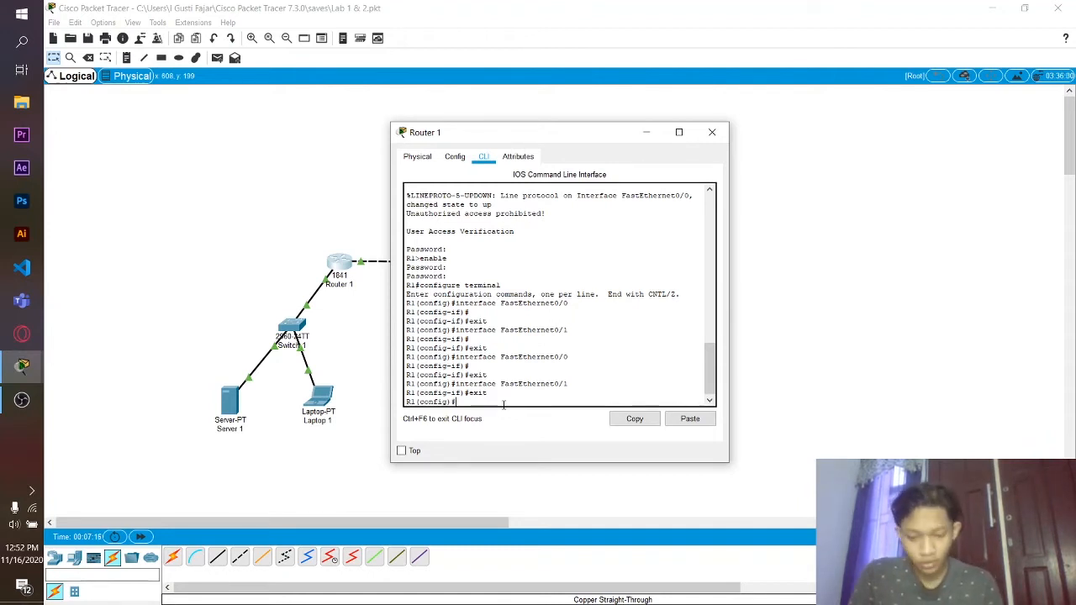
pyautogui.write('ip domain-')
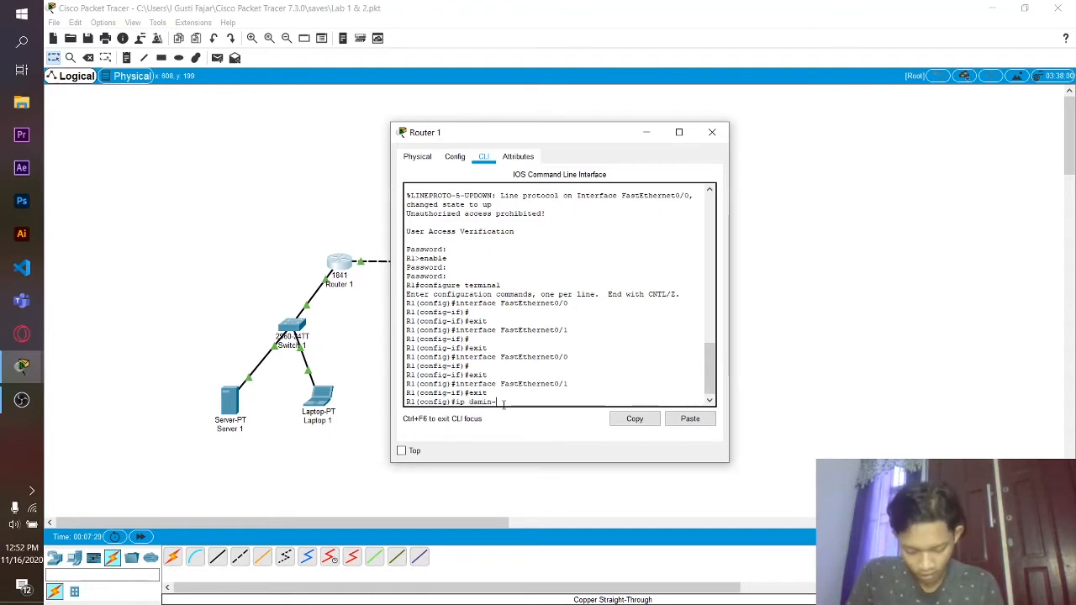
pyautogui.write('nam')
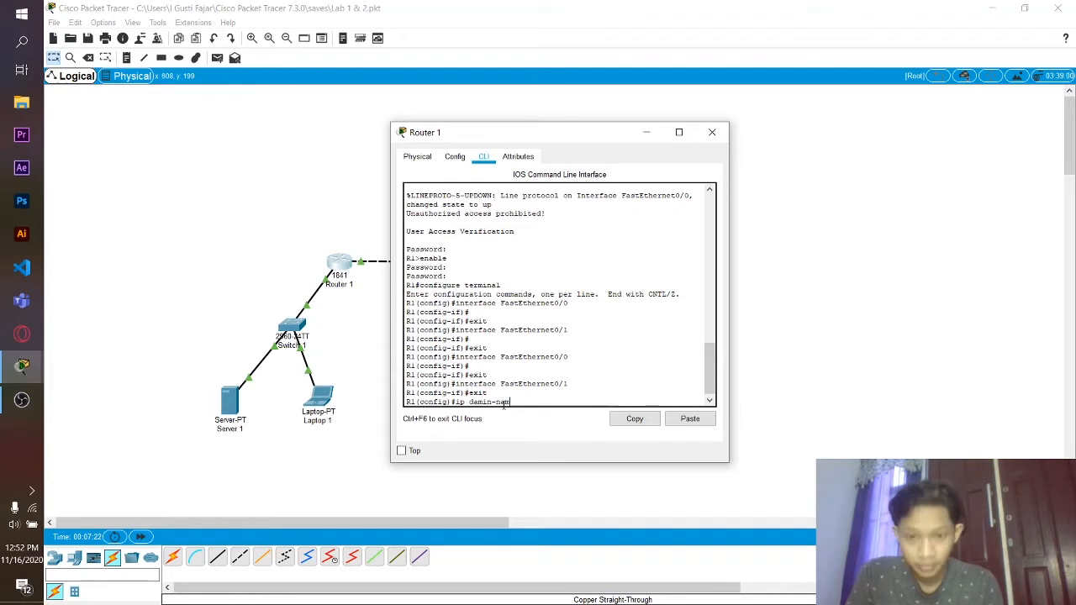
pyautogui.write('e')
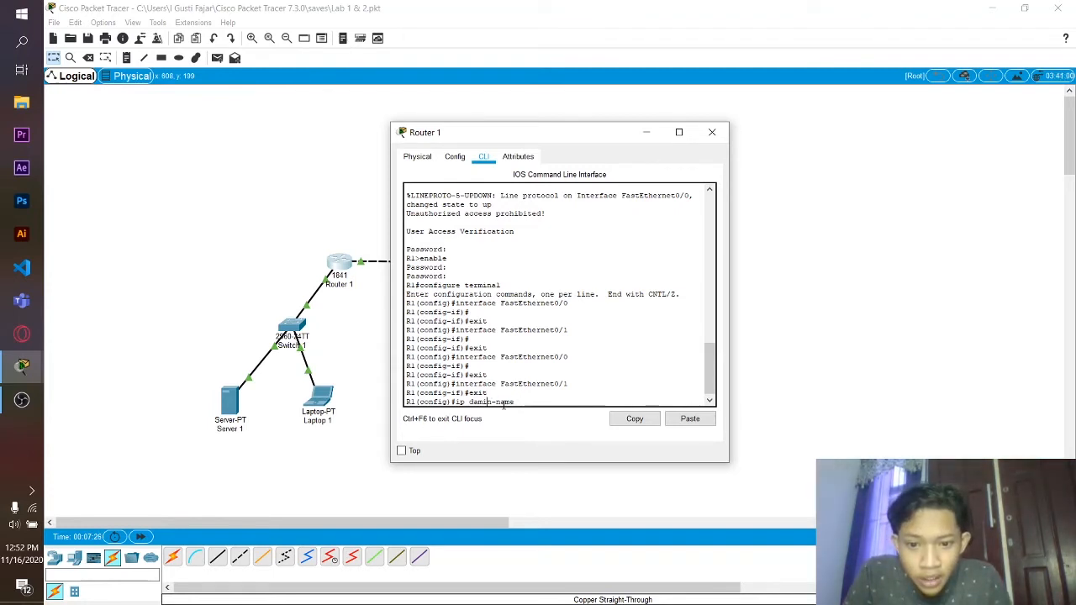
pyautogui.press('BackSpace')
pyautogui.press('BackSpace')
pyautogui.press('BackSpace')
pyautogui.press('BackSpace')
pyautogui.write('omai')
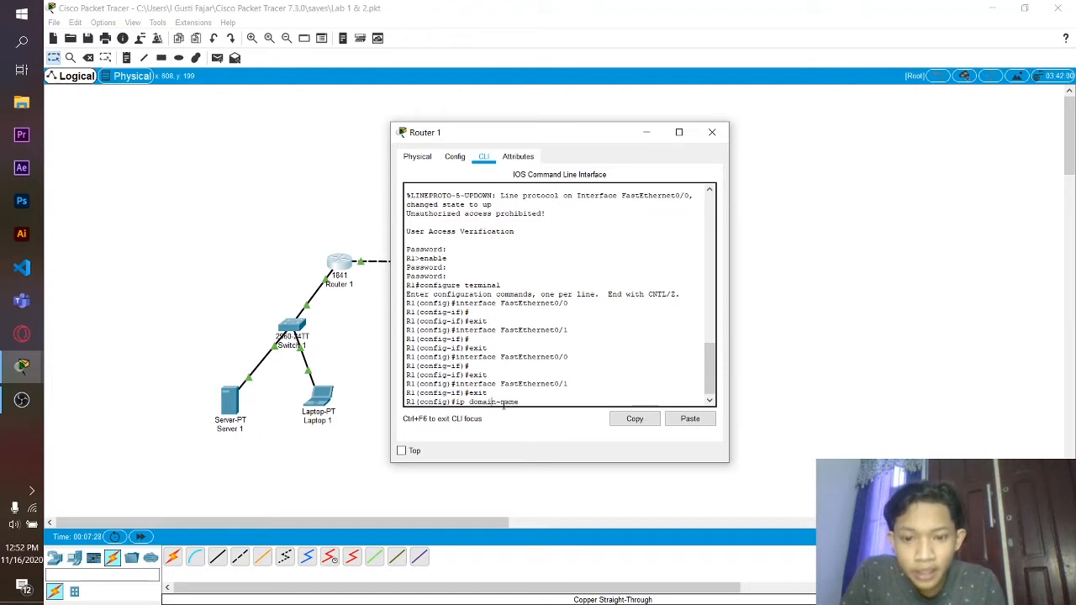
pyautogui.press('Right')
pyautogui.press('Right')
pyautogui.press('Right')
pyautogui.press('Right')
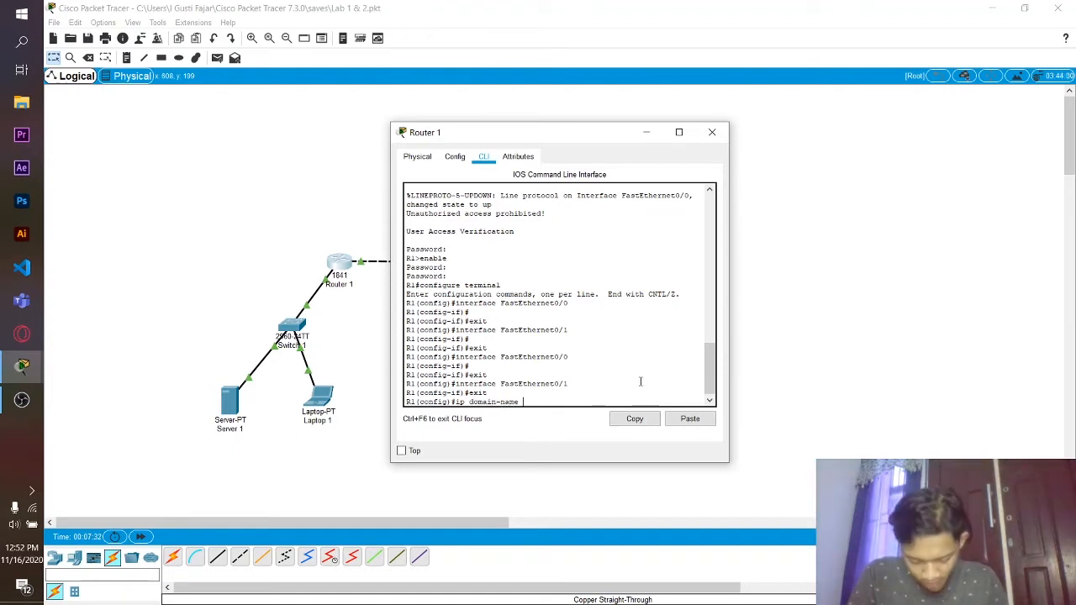
pyautogui.write('XTRAI')
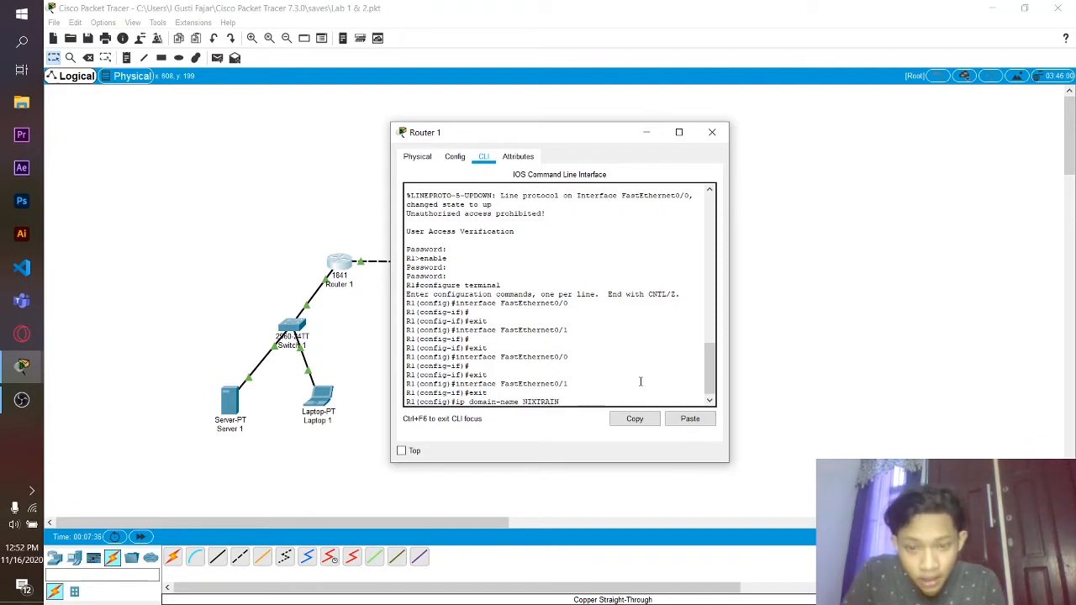
pyautogui.write('N')
pyautogui.write('.com')
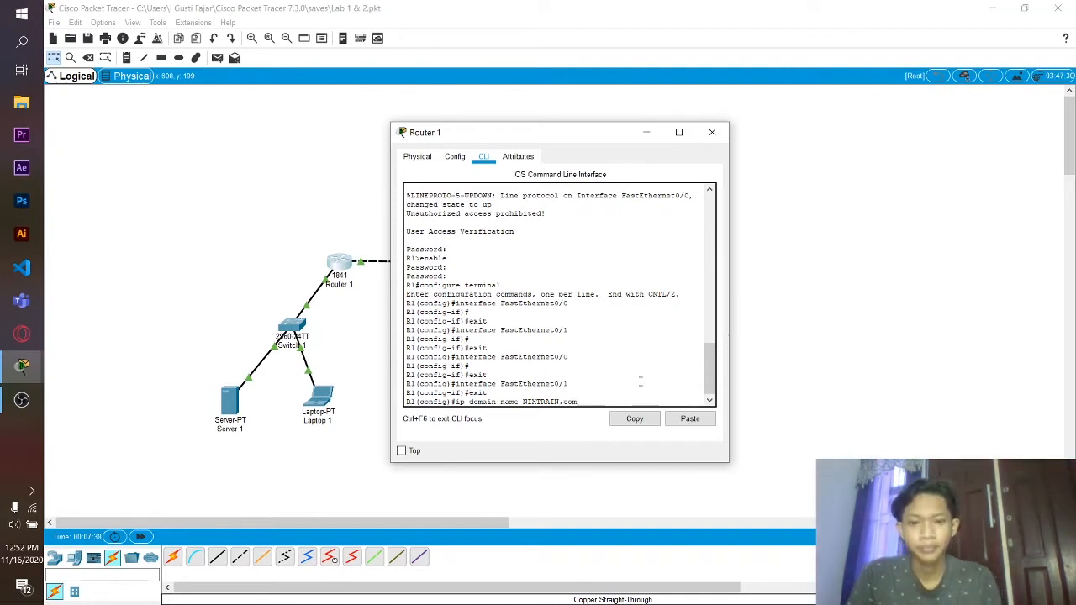
pyautogui.press('Return')
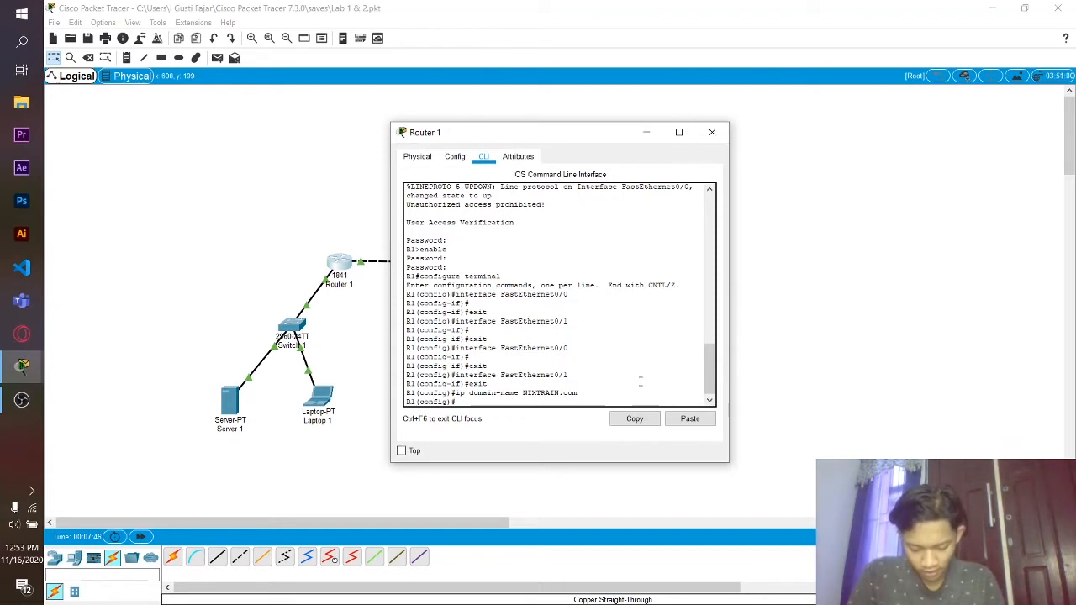
# - Create local user admin with a secret and restrict VTY 0 4 to SSH with local login
pyautogui.write('userna')
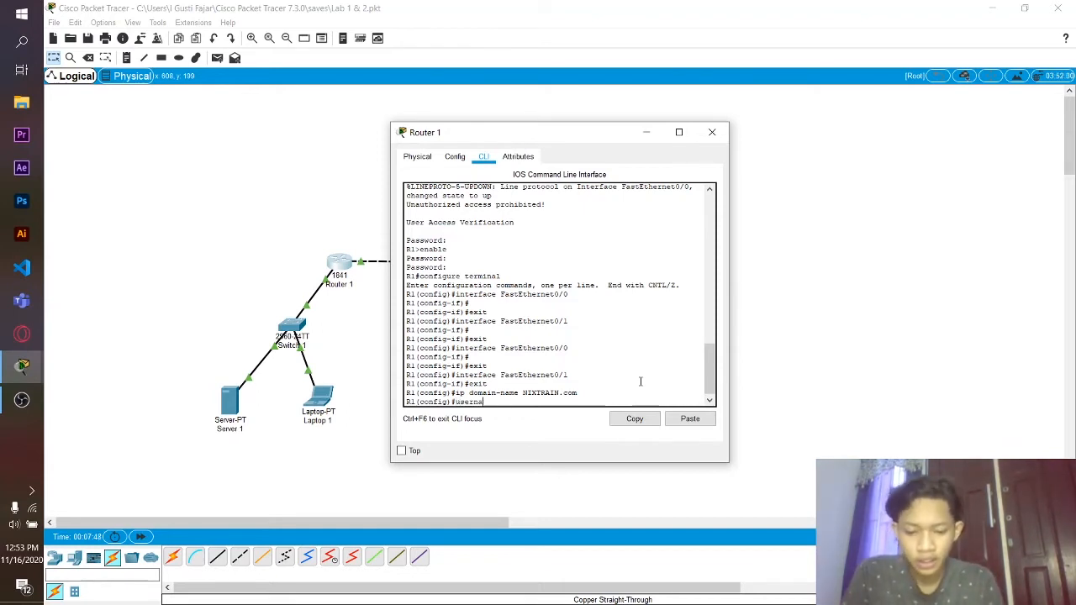
pyautogui.write('me admin')
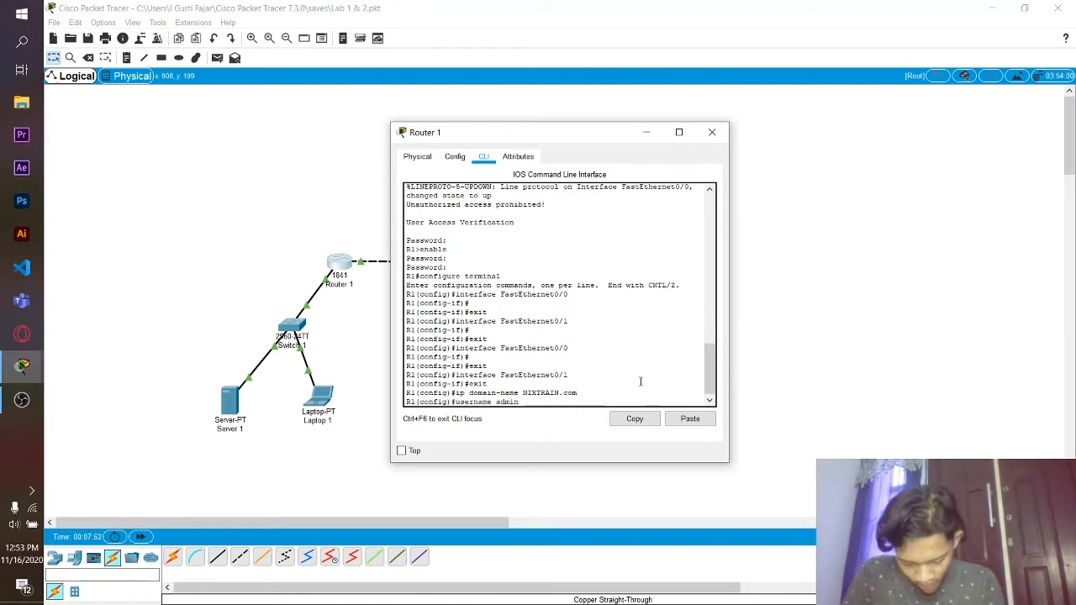
pyautogui.write(' secret')
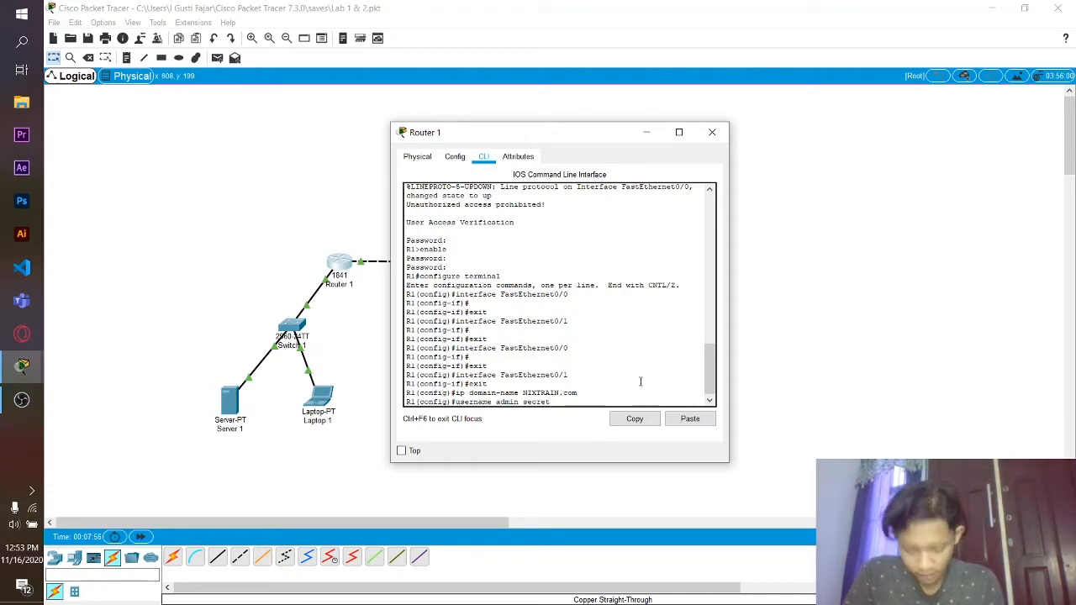
pyautogui.write(' ciscossh')
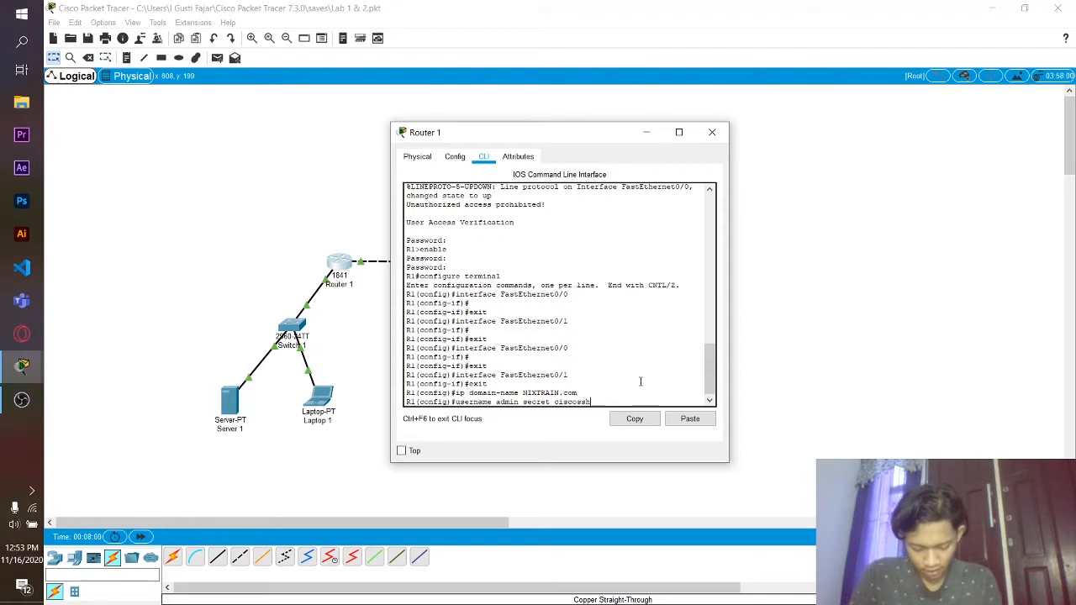
pyautogui.press('Return')
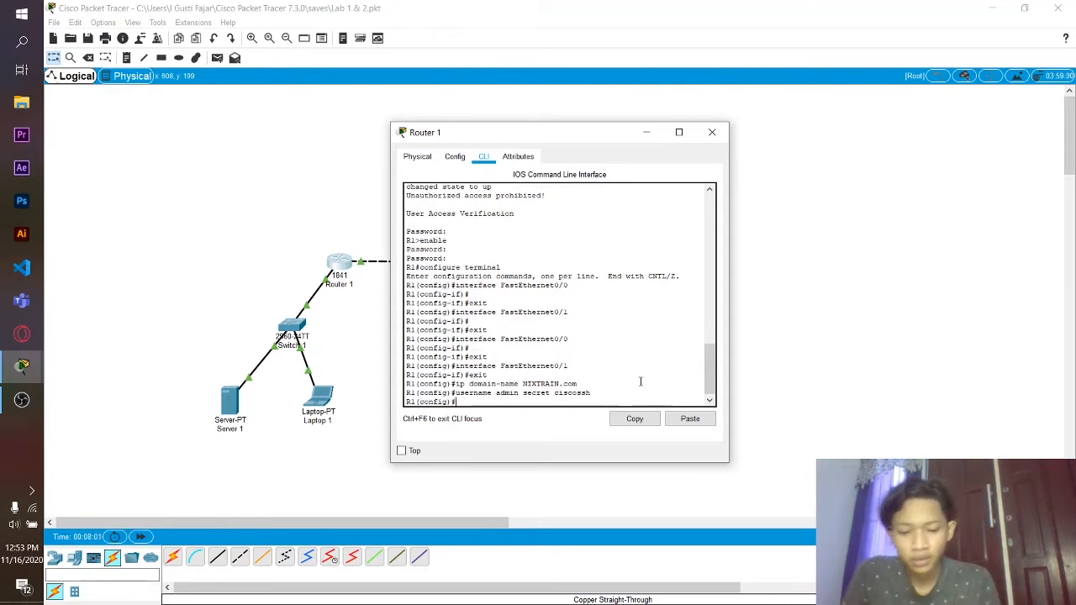
pyautogui.write('line')
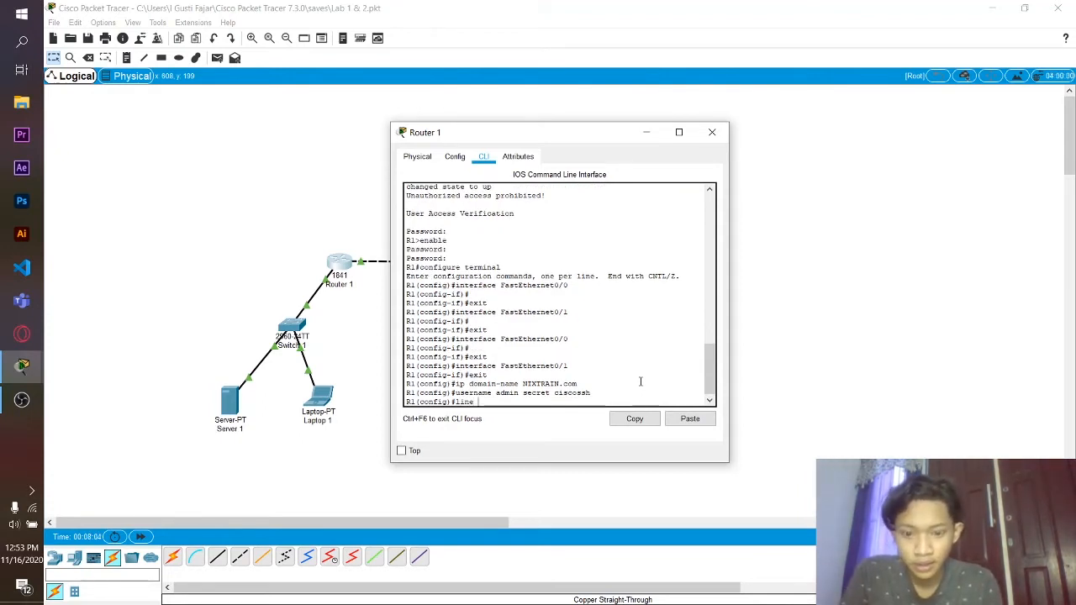
pyautogui.write(' vty 0 4')
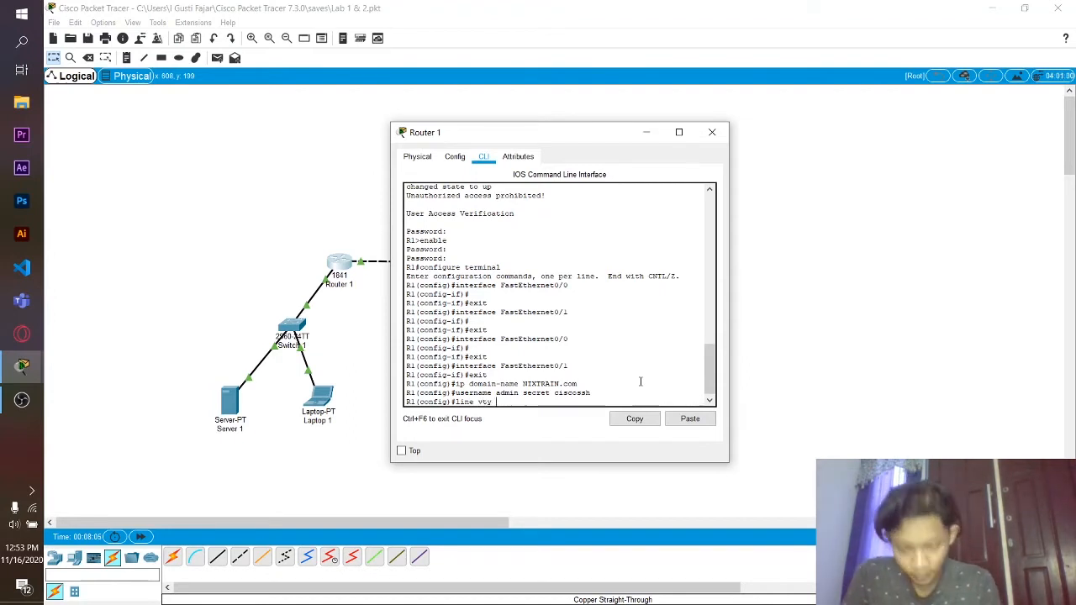
pyautogui.press('Return')
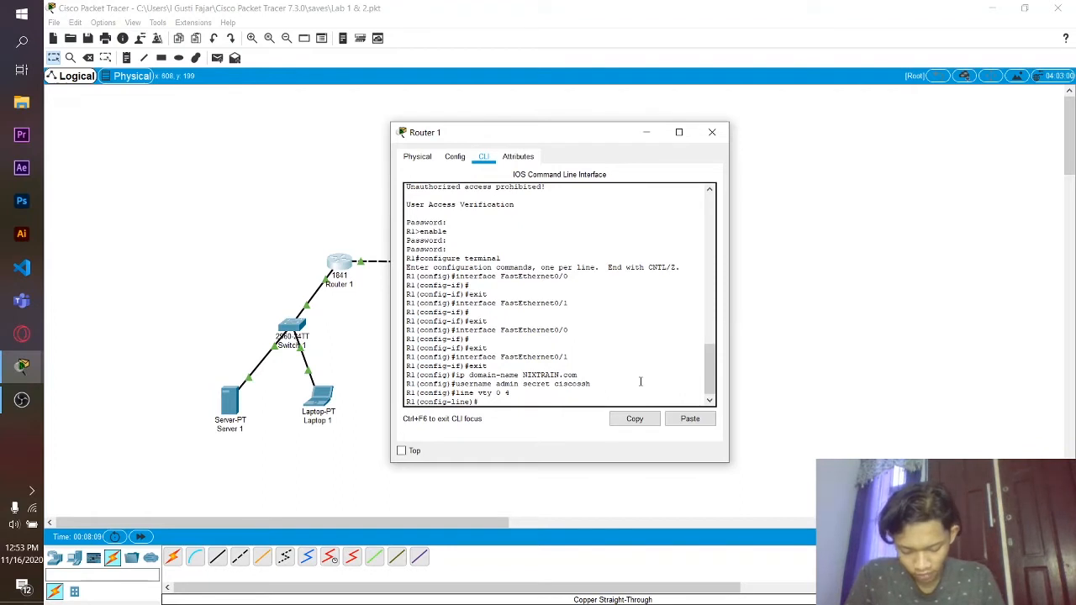
pyautogui.write('transp')
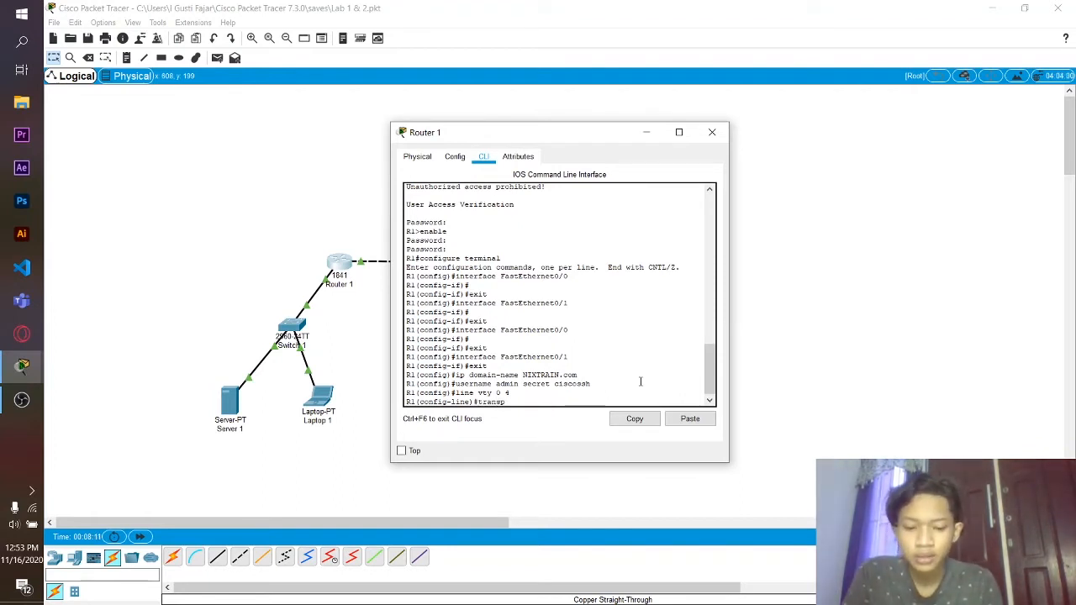
pyautogui.write('ort inp')
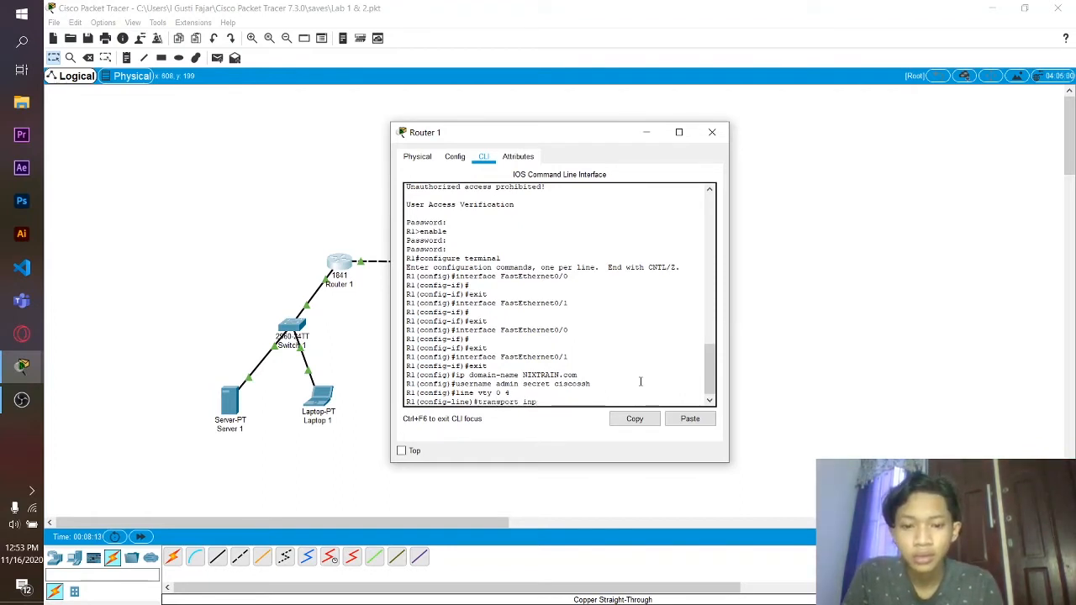
pyautogui.write('ut ssh')
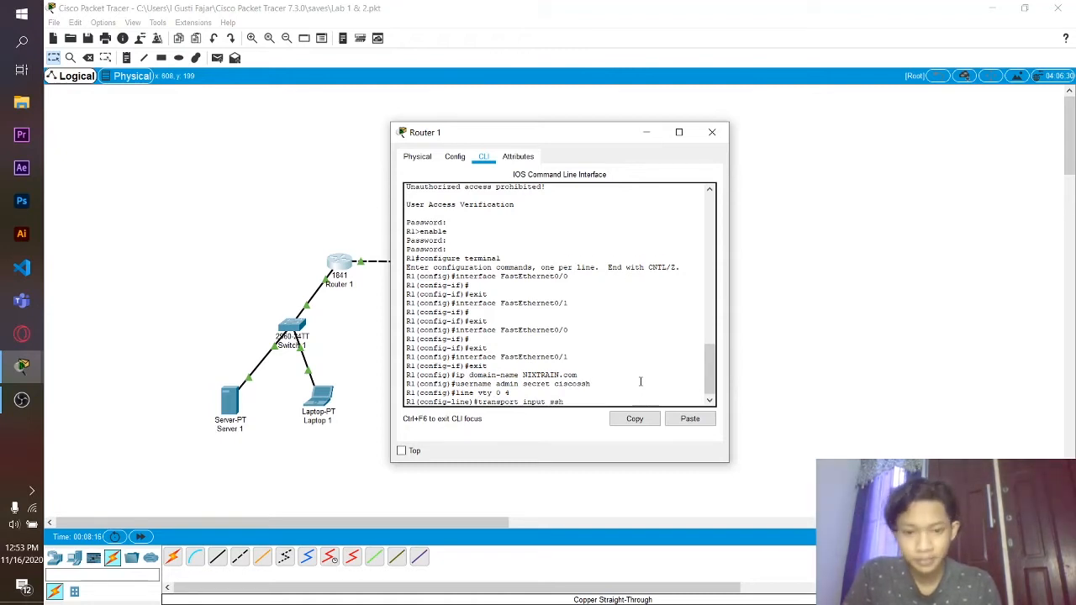
pyautogui.press('Return')
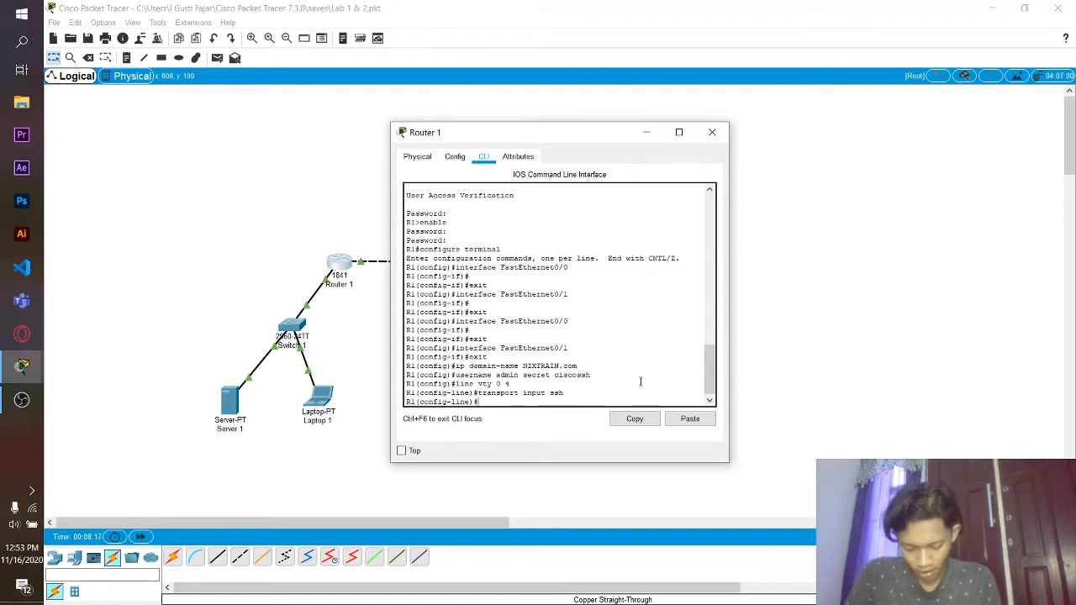
pyautogui.write('login ')
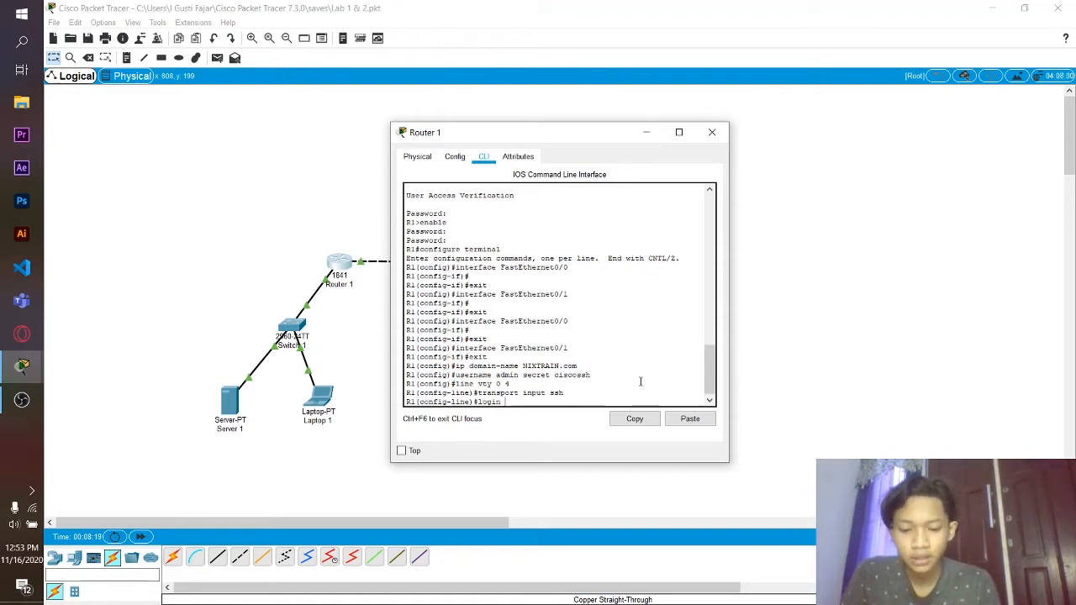
pyautogui.write('local')
pyautogui.press('Return')
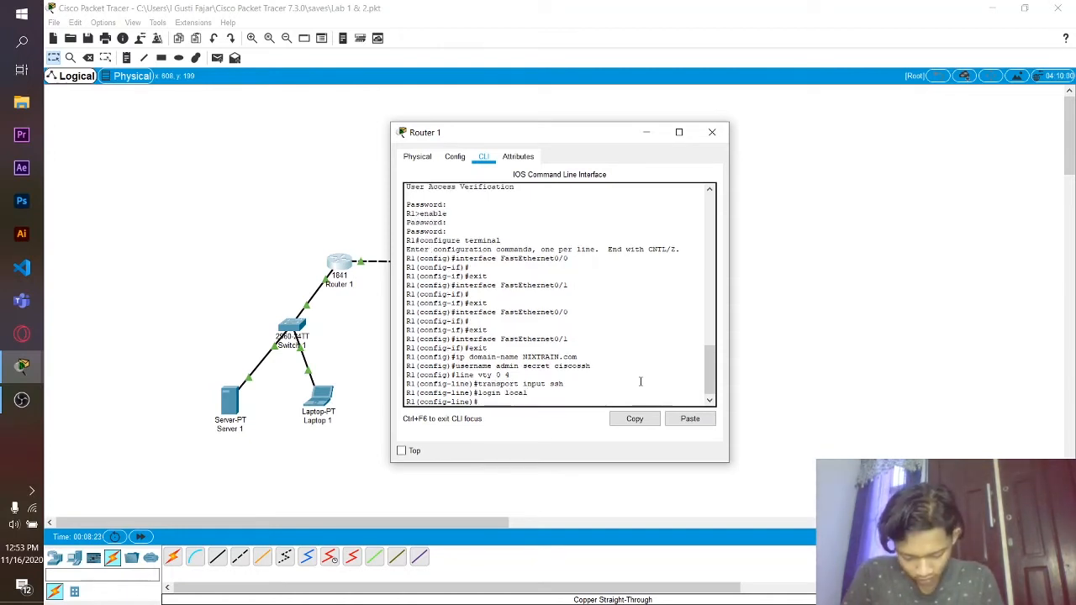
pyautogui.write('exit')
pyautogui.press('Return')
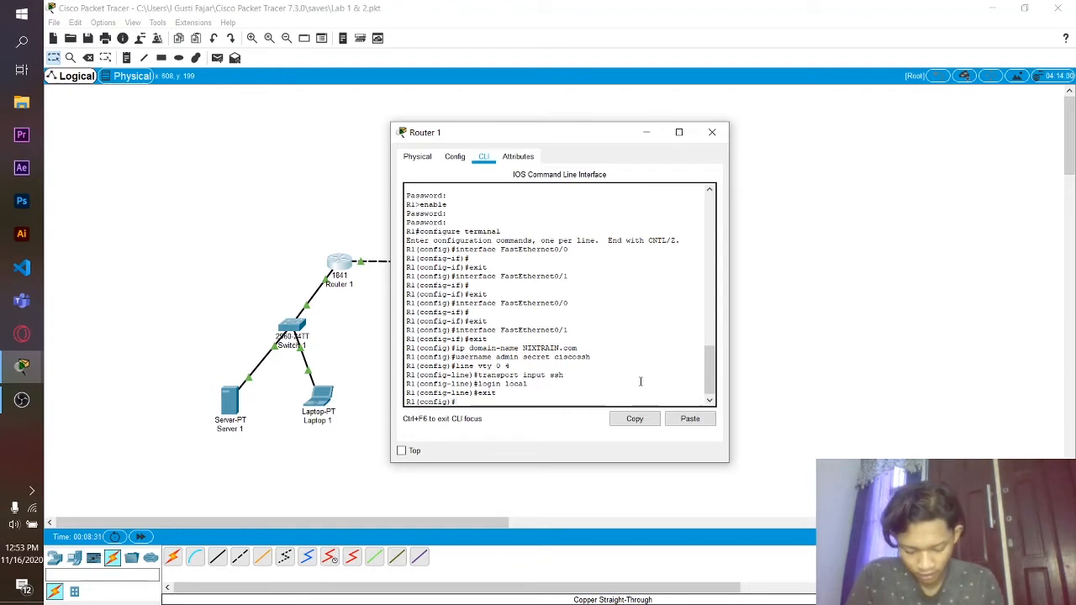
# - Run 'crypto key generate rsa' with a 1024-bit modulus on Router 1
pyautogui.write('cryp')
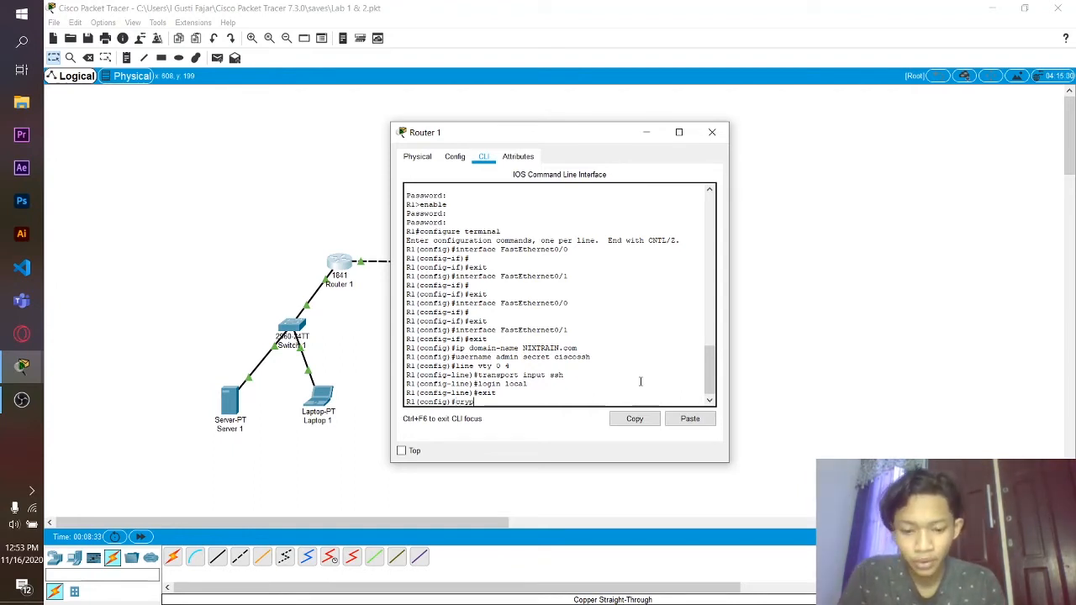
pyautogui.write('to k')
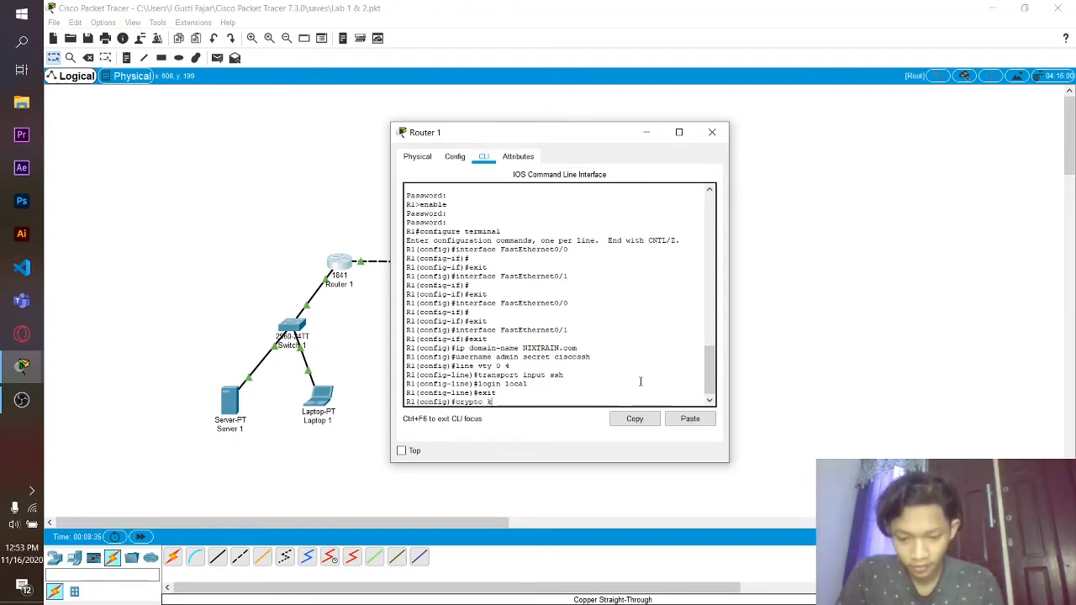
pyautogui.write('ey genera')
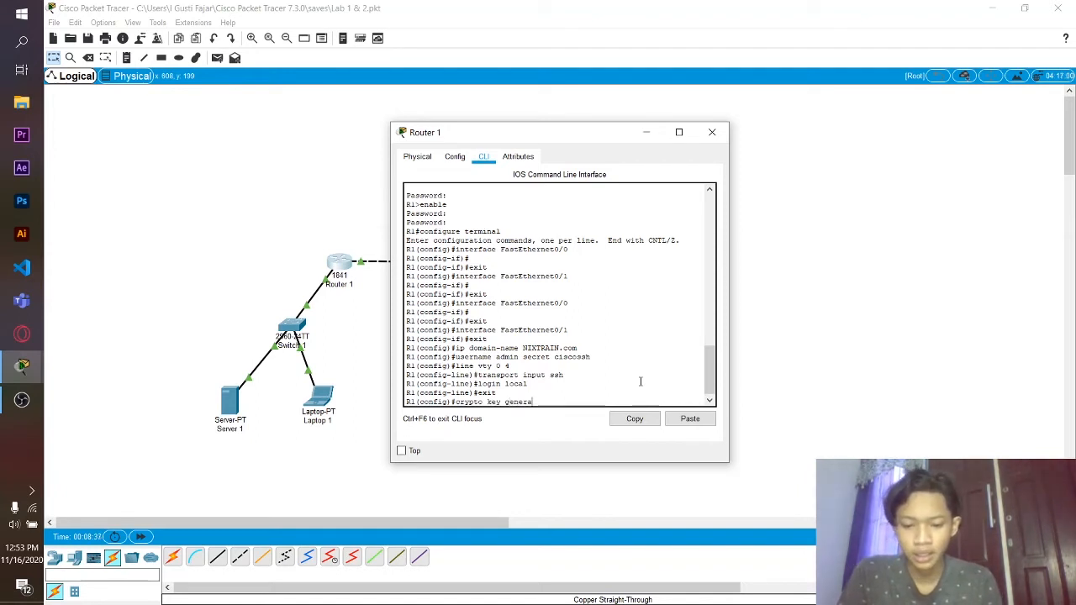
pyautogui.write('te rsa')
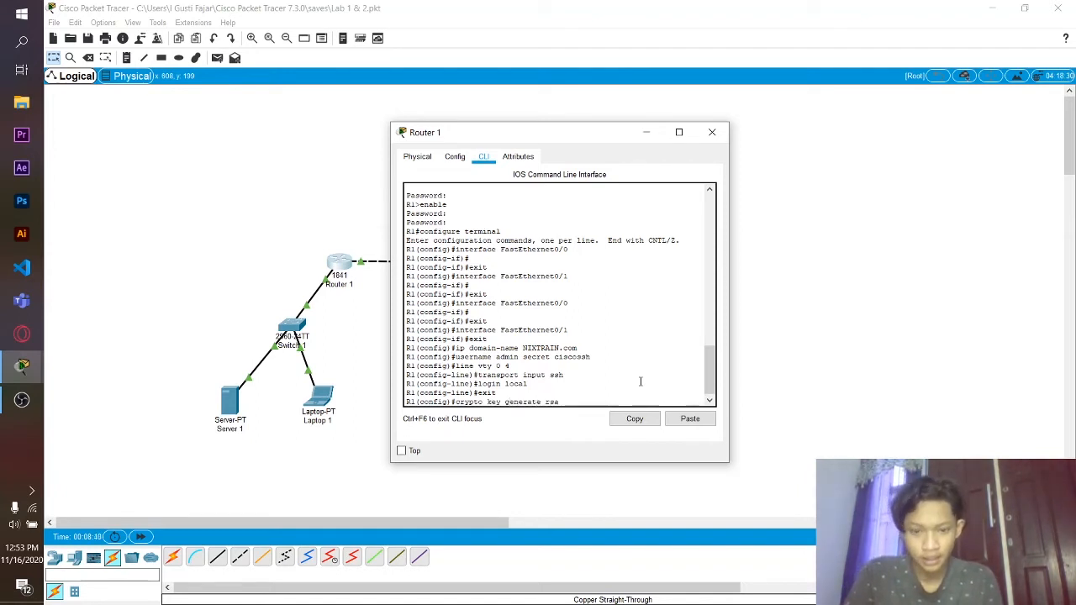
pyautogui.press('Return')
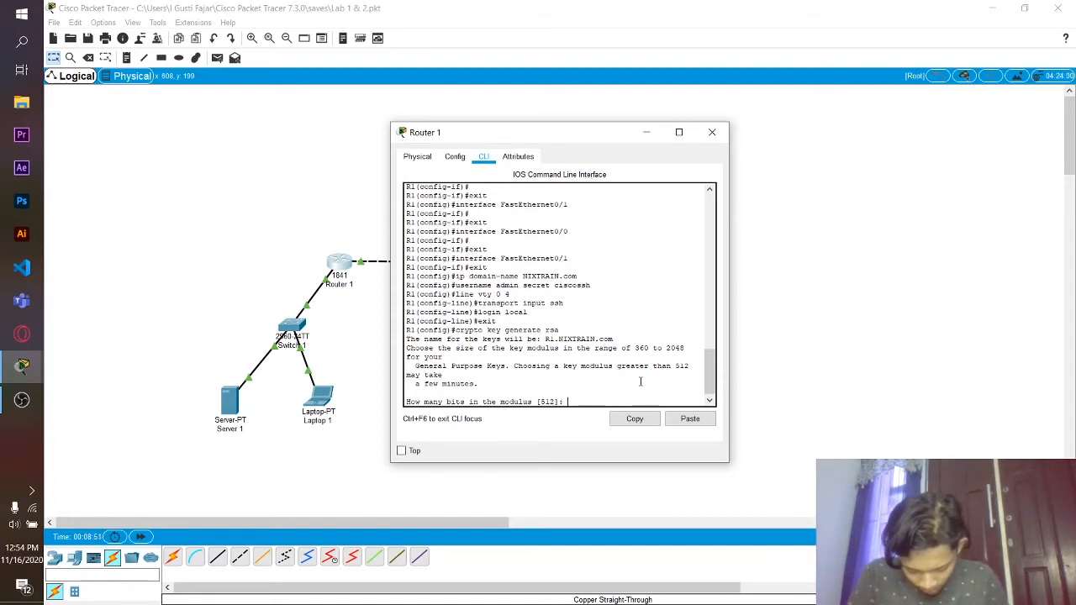
pyautogui.write('10')
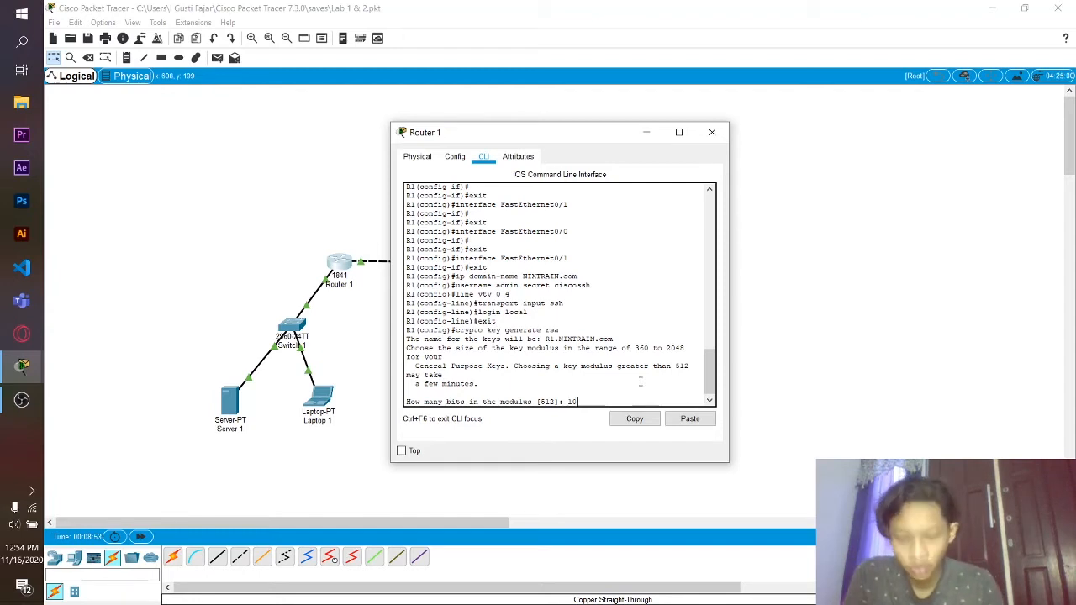
pyautogui.write('24')
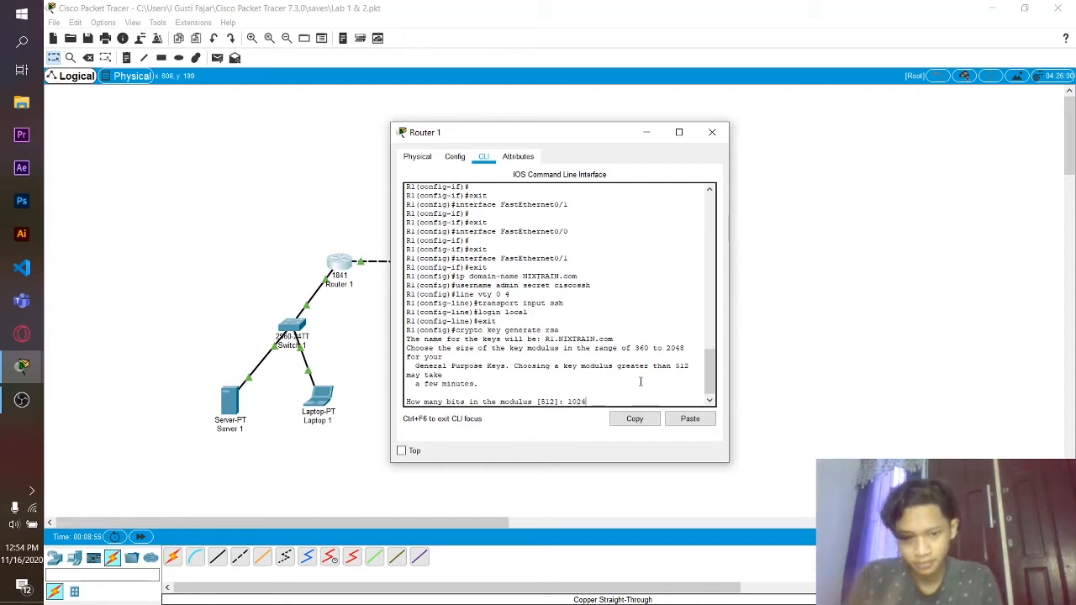
pyautogui.press('Return')
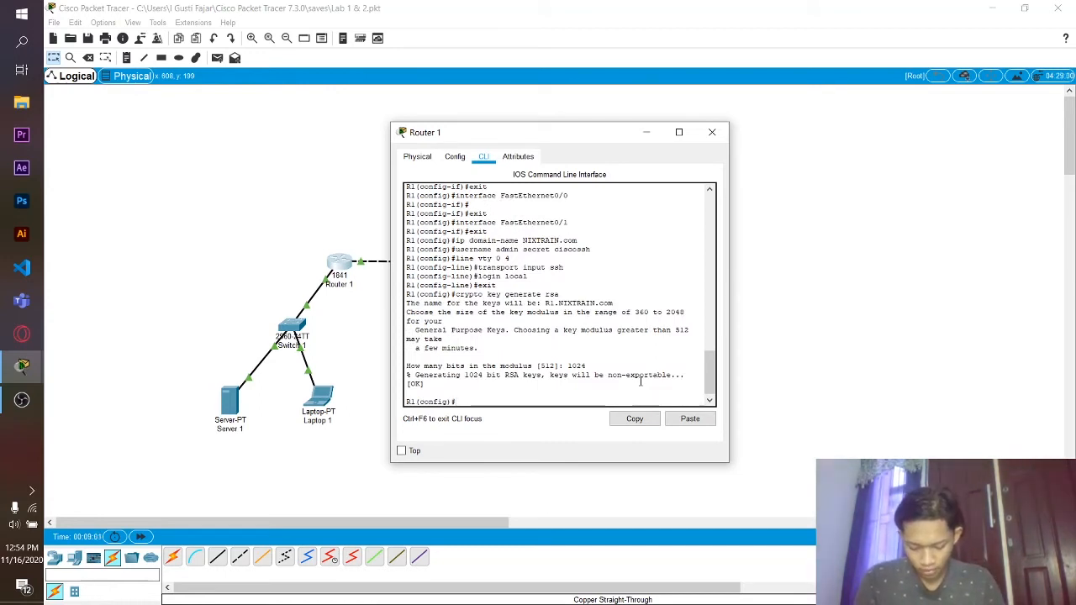
# - Exit configuration to enable SSH, then ping Server 1 at 192.168.1.11
pyautogui.write('e')
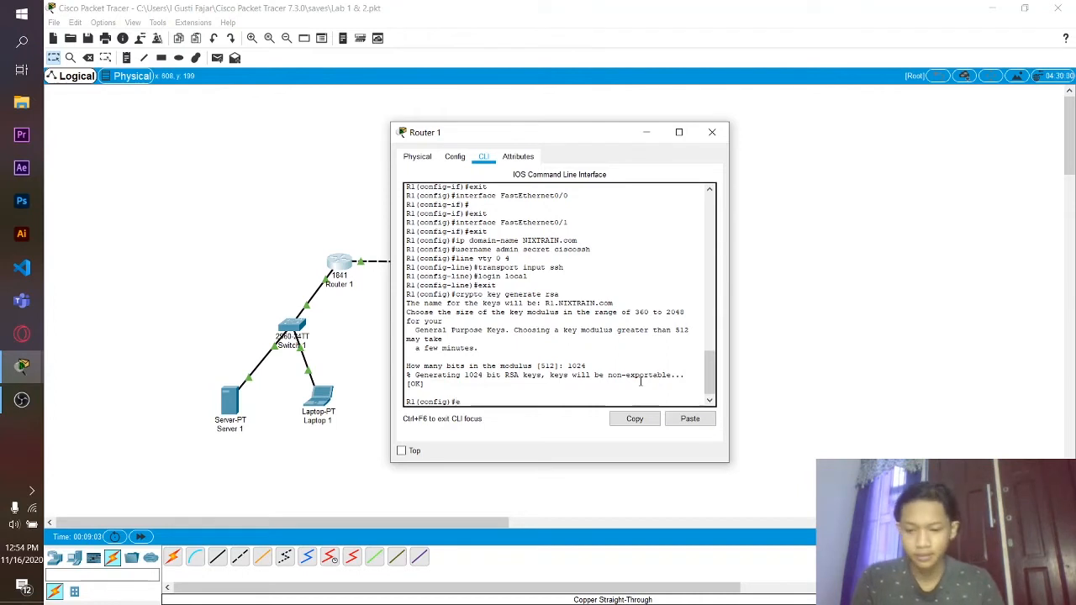
pyautogui.write('xit')
pyautogui.press('Return')
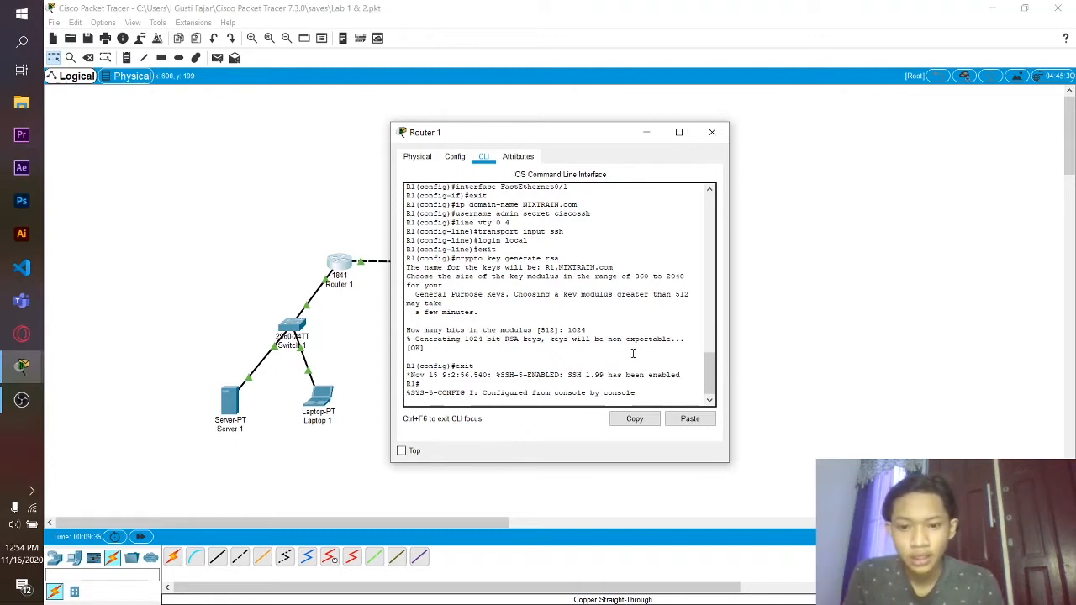
pyautogui.press('Return')
pyautogui.write('pin')
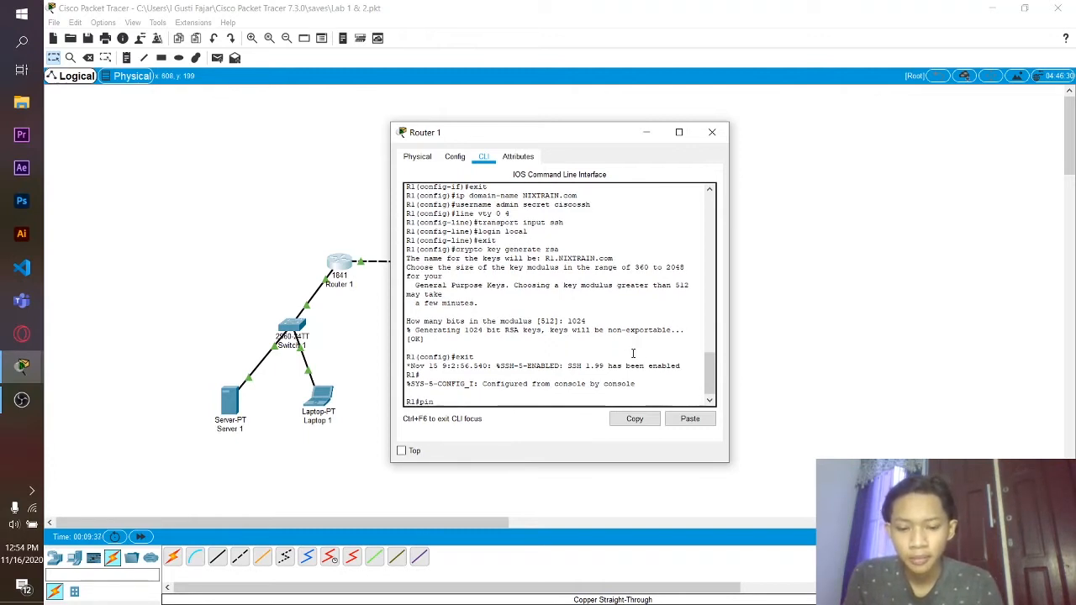
pyautogui.write('g 19')
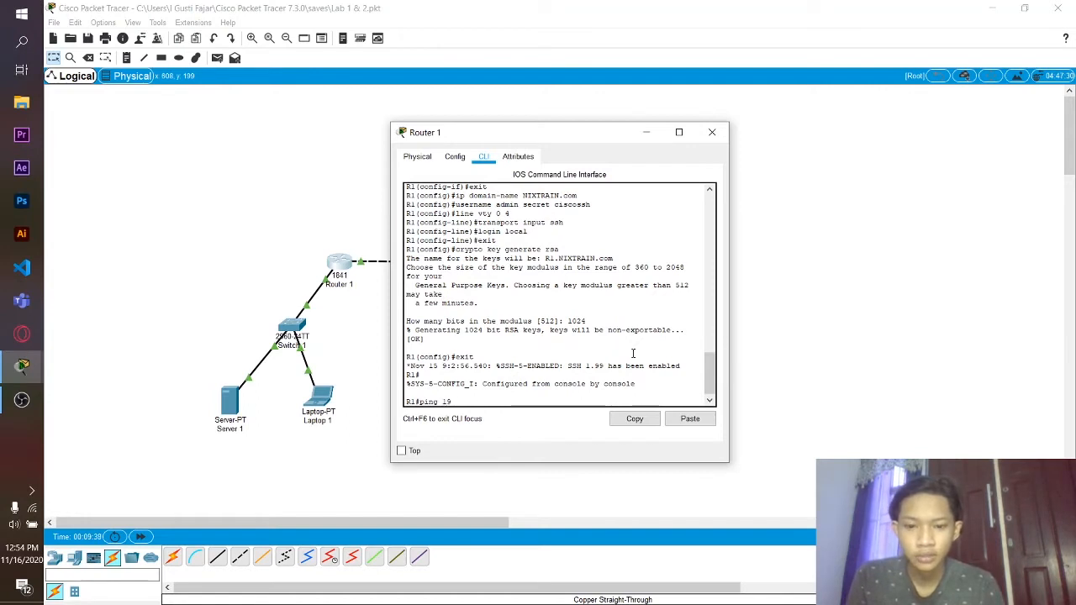
pyautogui.write('2.1')
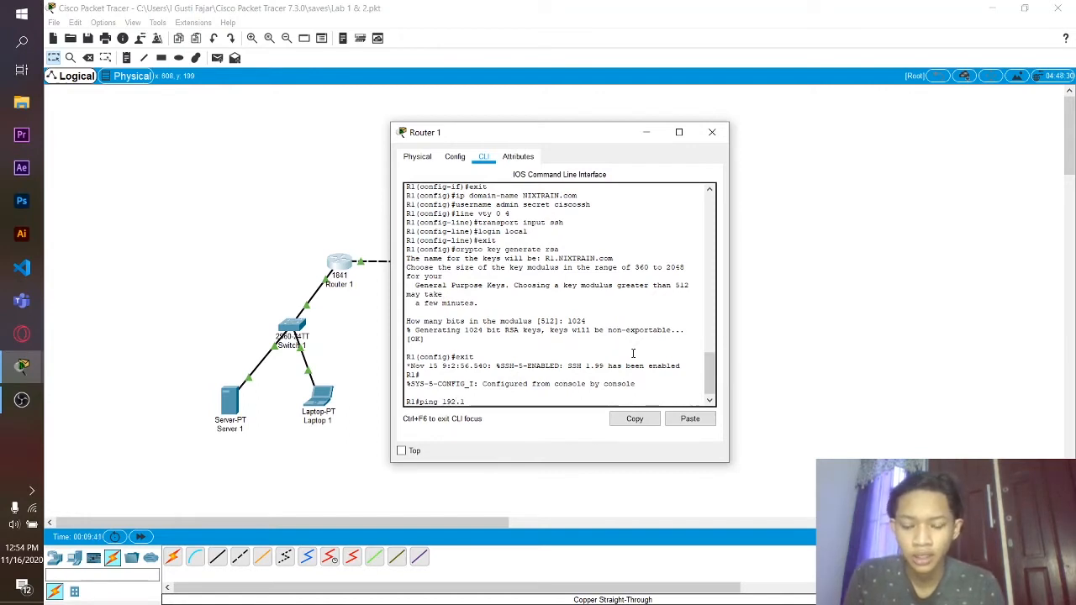
pyautogui.write('68.')
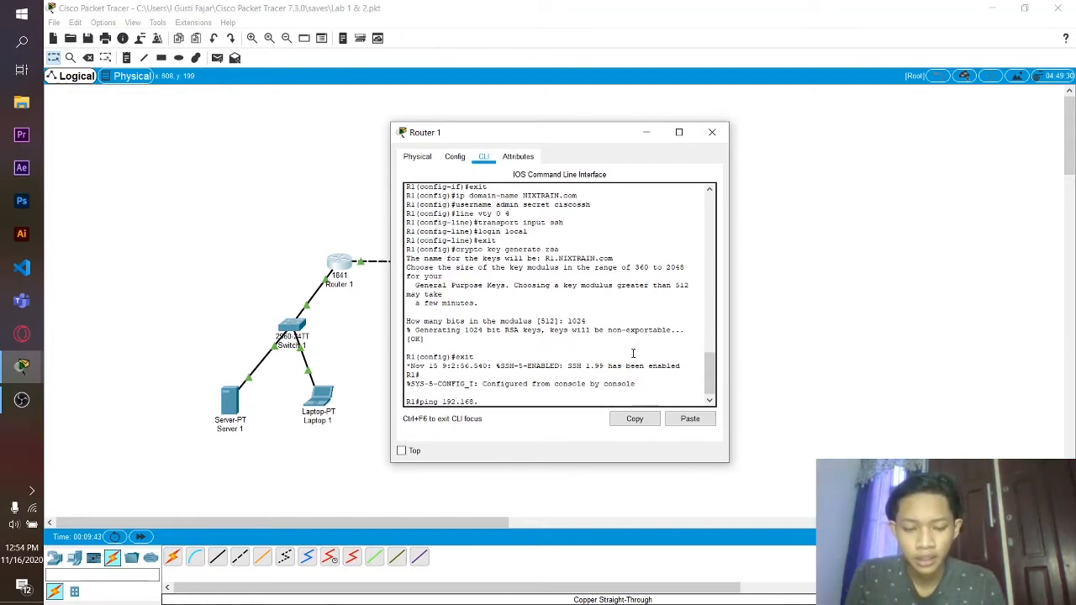
pyautogui.write('1.11')
pyautogui.press('Return')
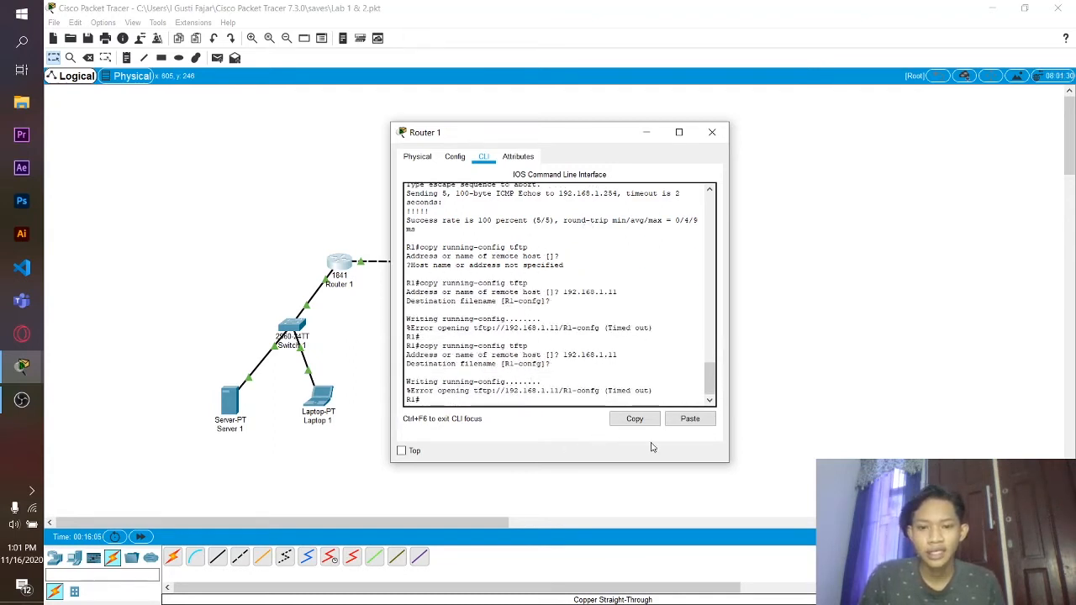
# - Close Router 1 and give Server 1's FastEthernet0 the address 192.168.1.11, mask 255.255.255.0
pyautogui.click(712, 132)
pyautogui.click(233, 408)
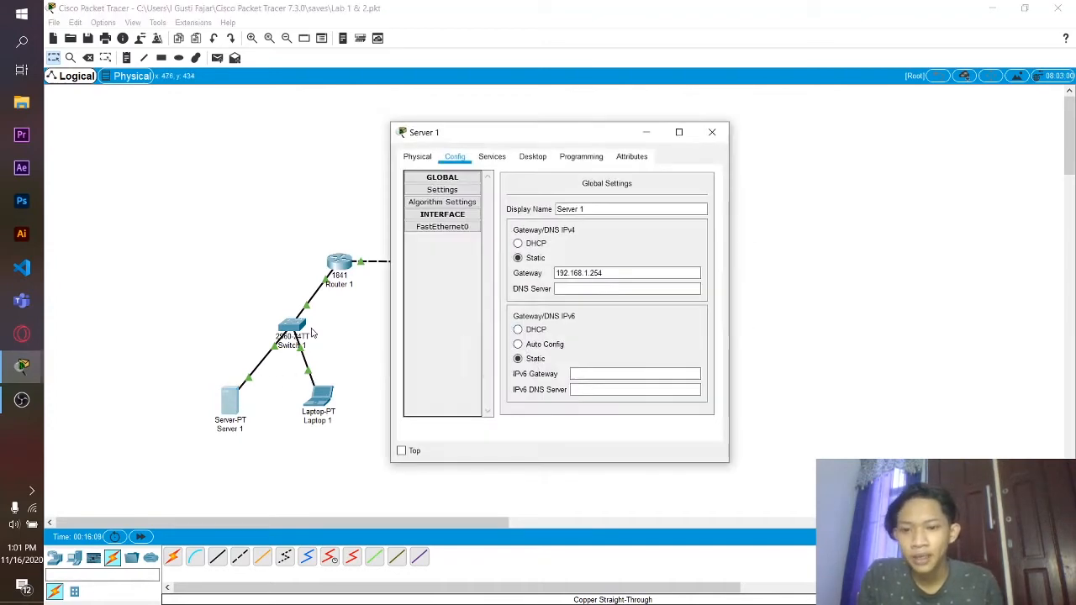
pyautogui.click(458, 229)
pyautogui.click(631, 268)
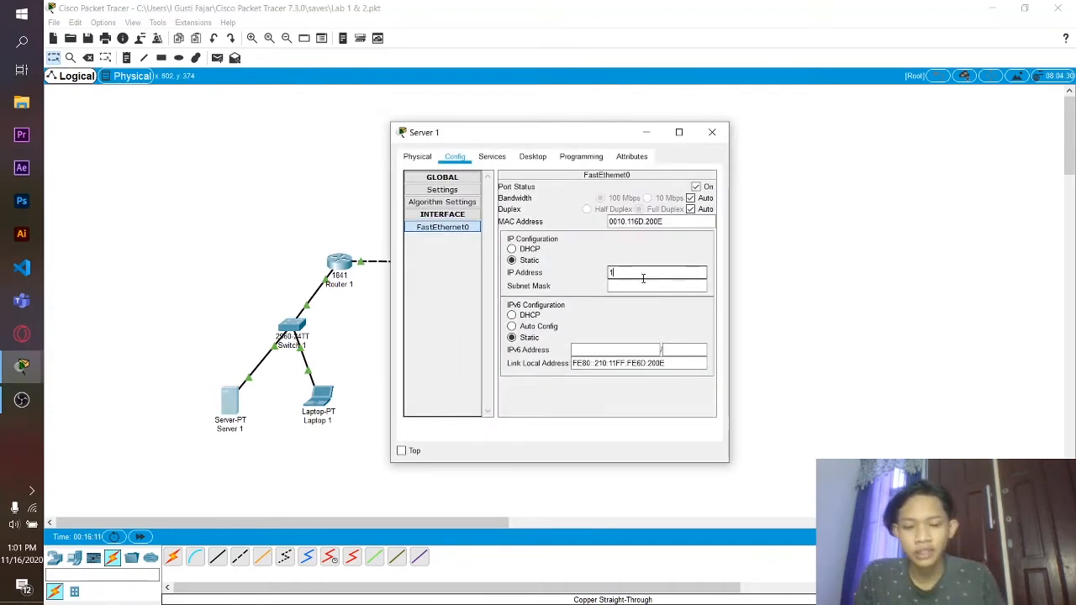
pyautogui.write('192.168.1.11')
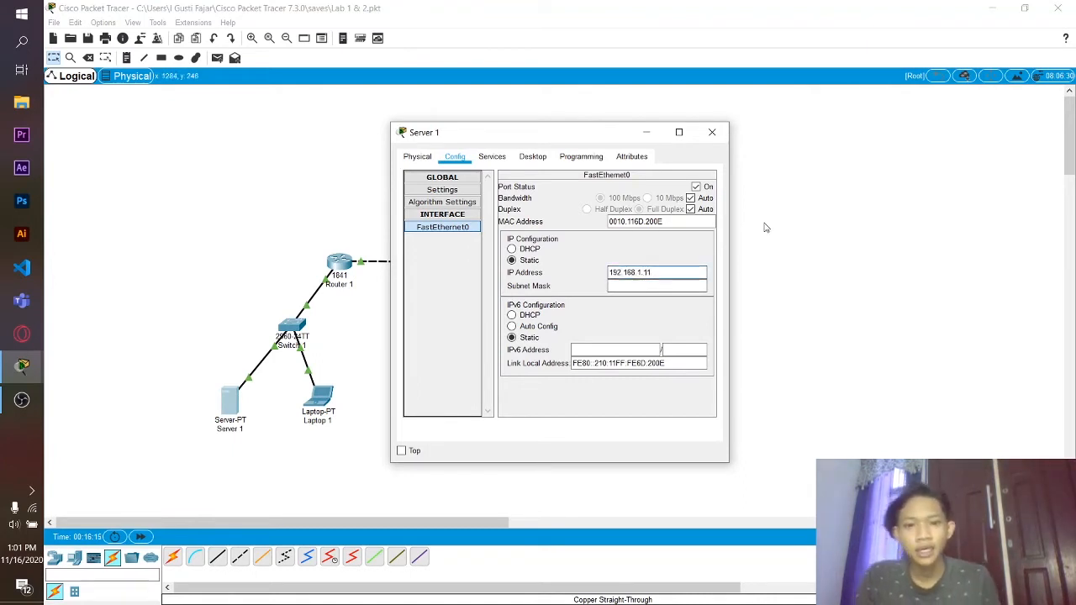
pyautogui.click(669, 285)
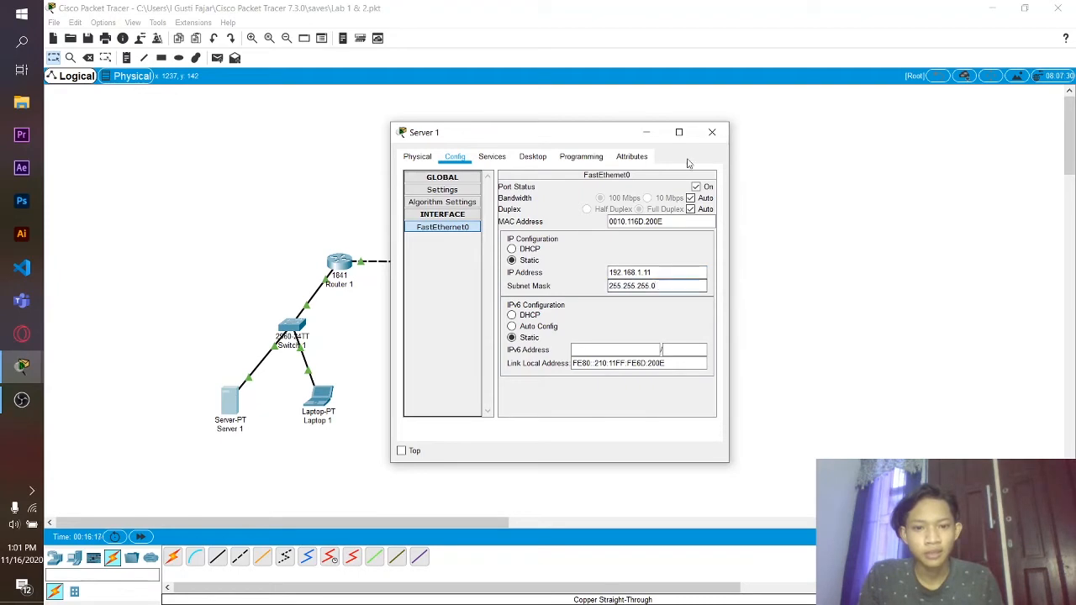
pyautogui.click(708, 136)
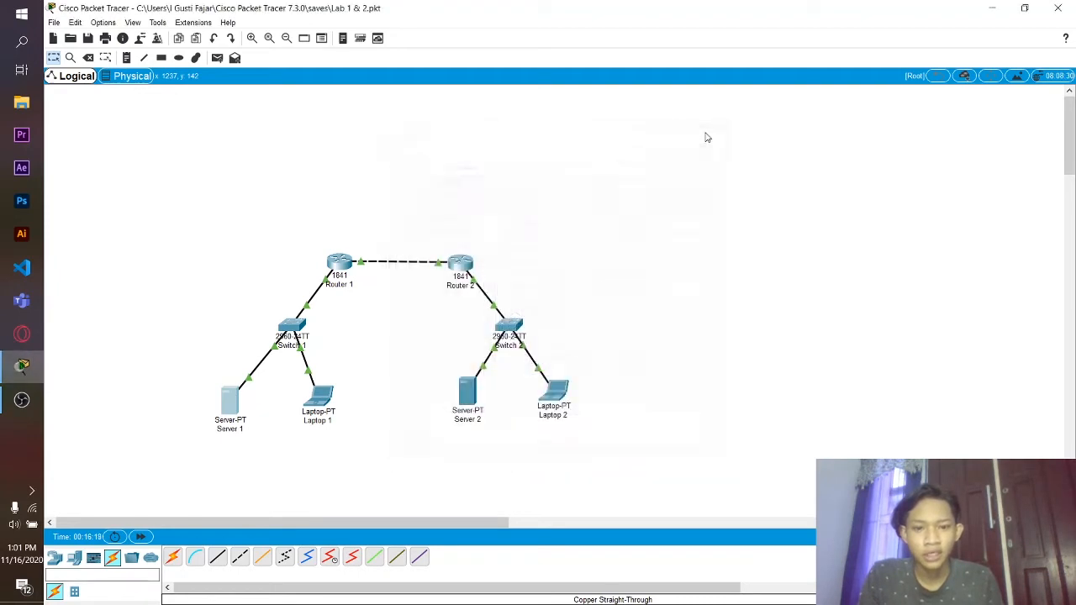
# - Ping 192.168.1.11 from Router 1's CLI, getting 4 of 5 replies
pyautogui.click(334, 267)
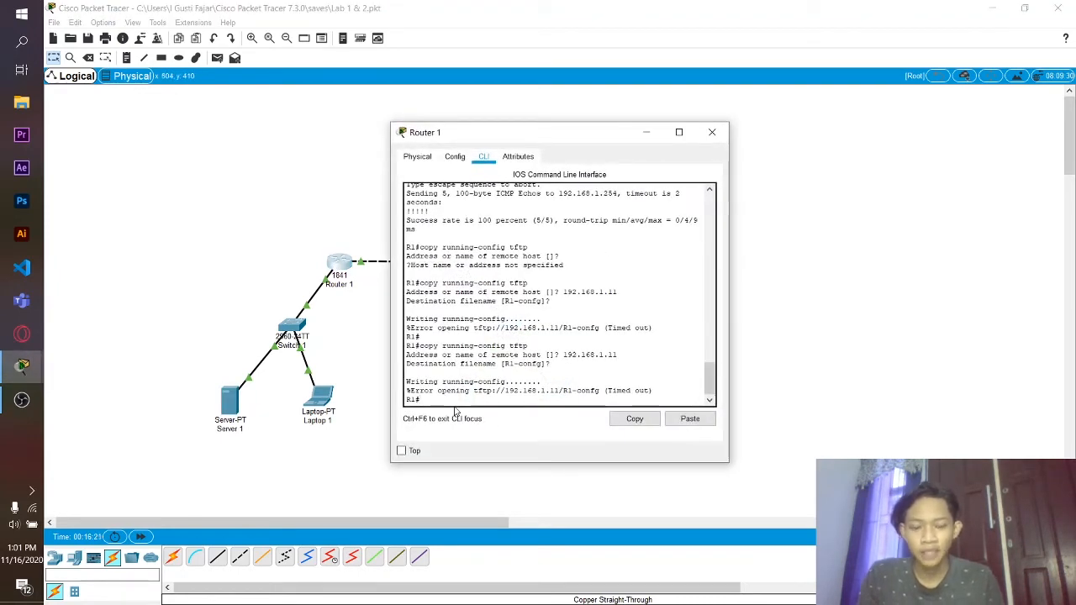
pyautogui.write('ping')
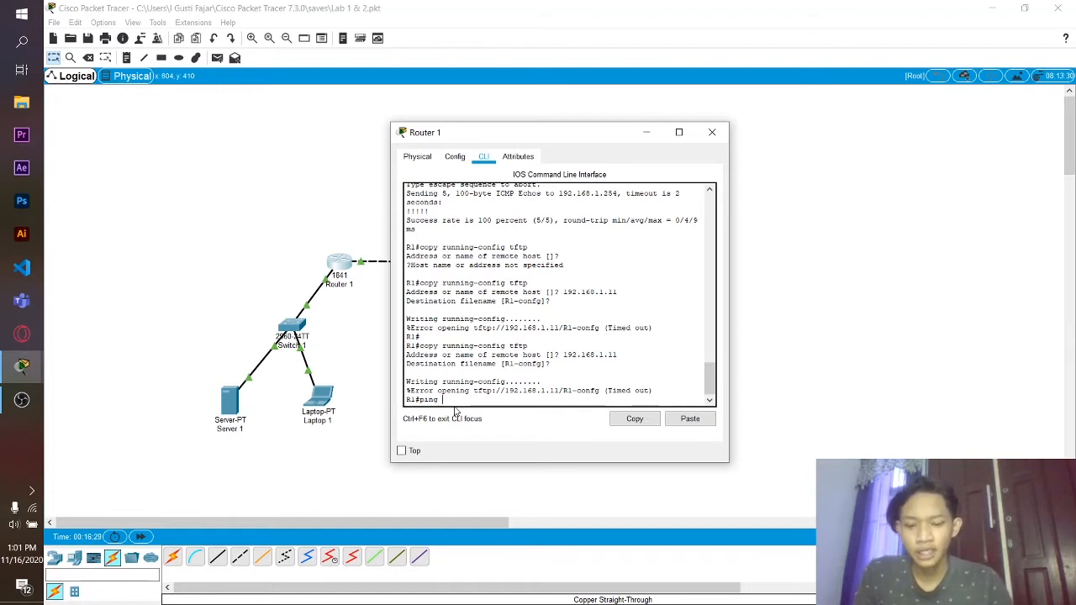
pyautogui.write('192.1')
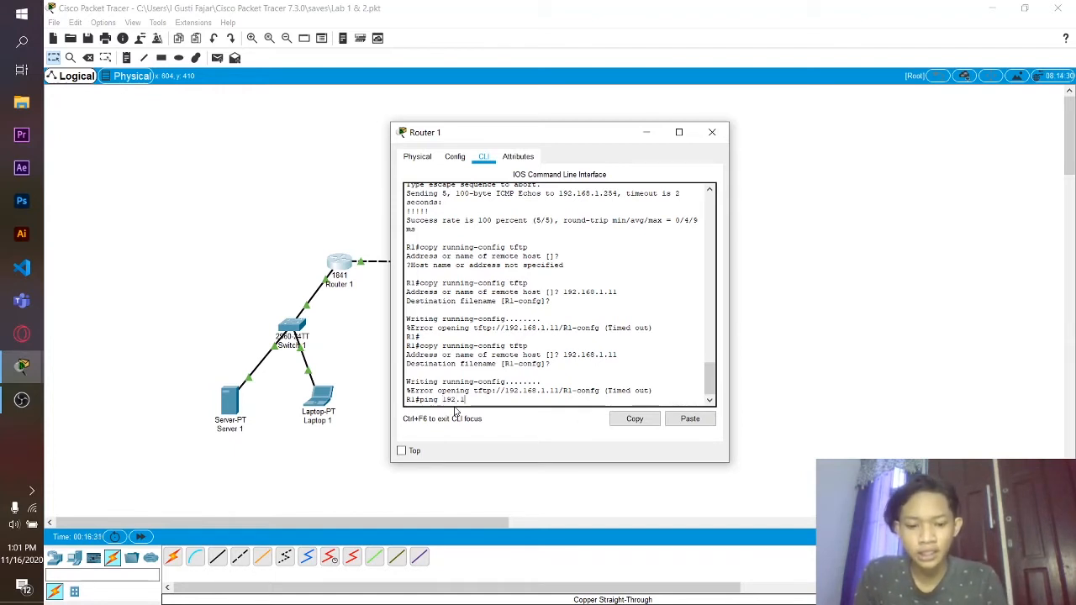
pyautogui.write('68.1.11')
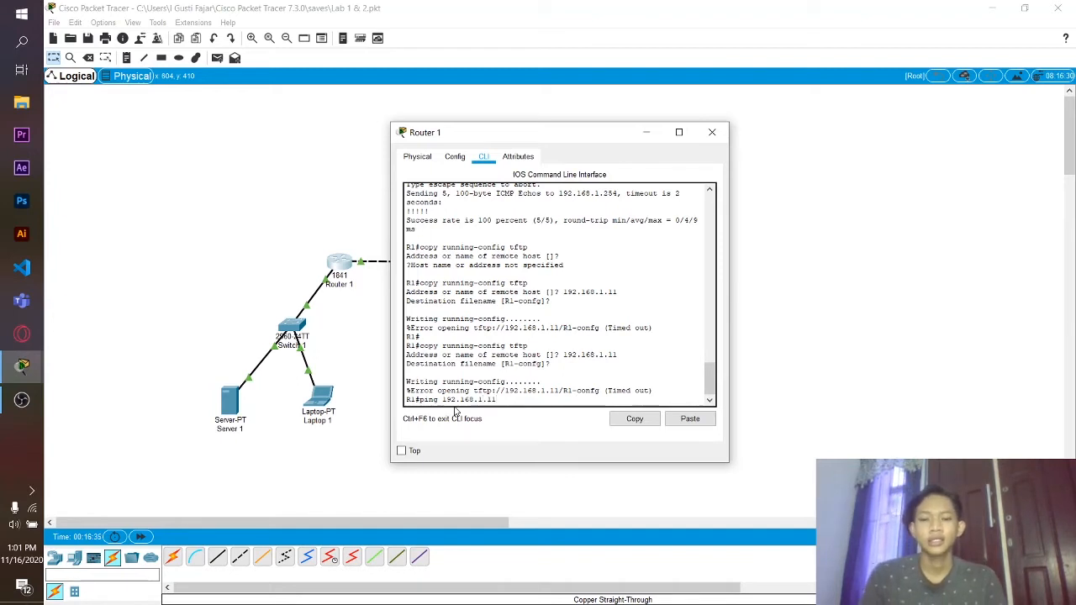
pyautogui.press('Return')
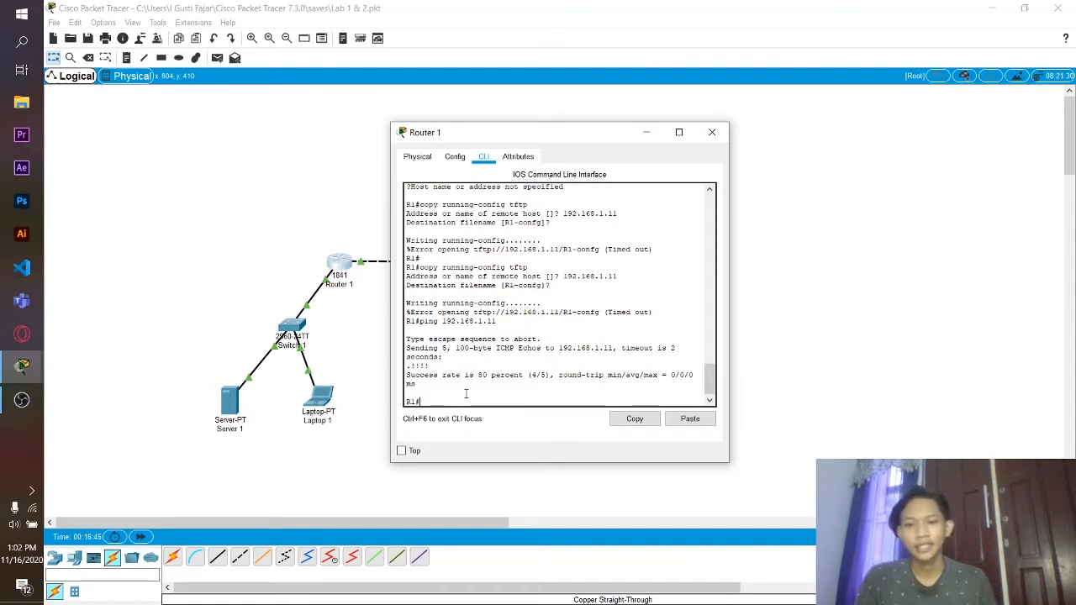
pyautogui.scroll(1, 505, 361)
pyautogui.scroll(-1, 518, 348)
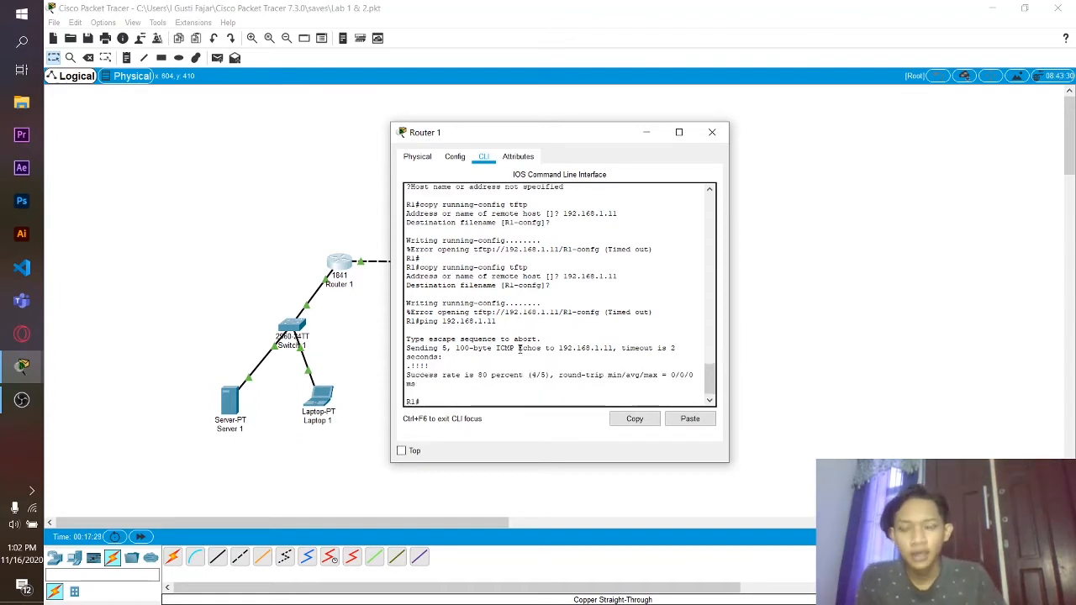
# - Copy Router 1's running-config to TFTP host 192.168.1.11, keeping the default R1-config filename
pyautogui.write('opy')
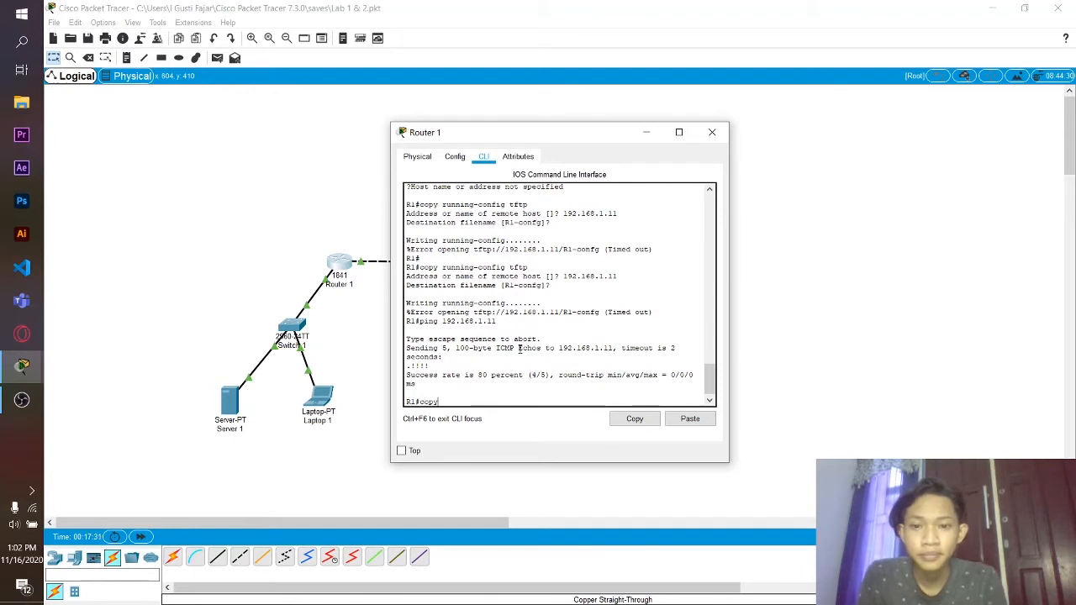
pyautogui.write(' running')
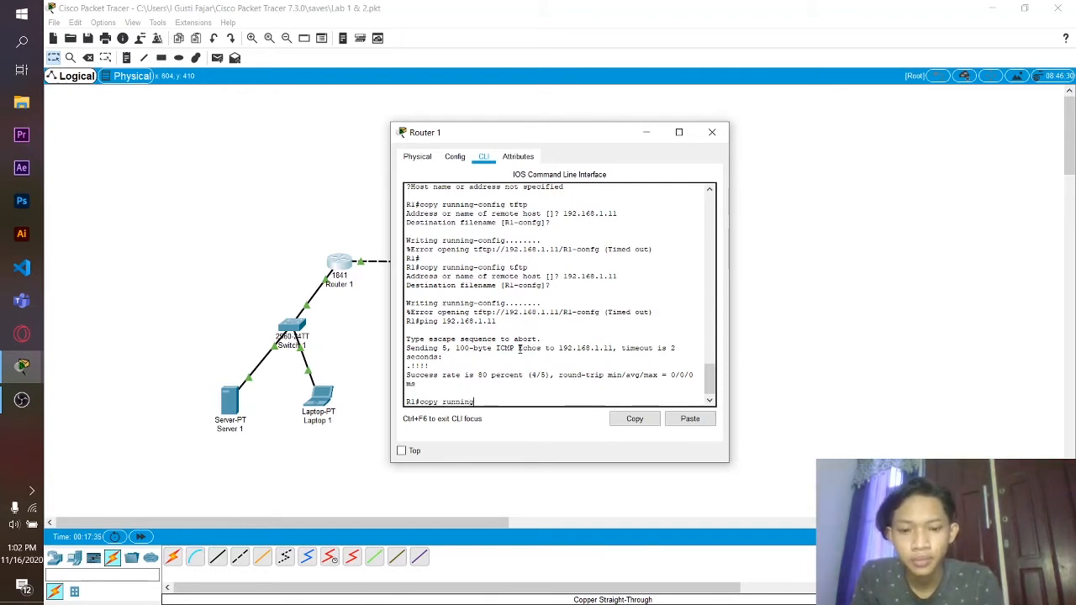
pyautogui.write('-config')
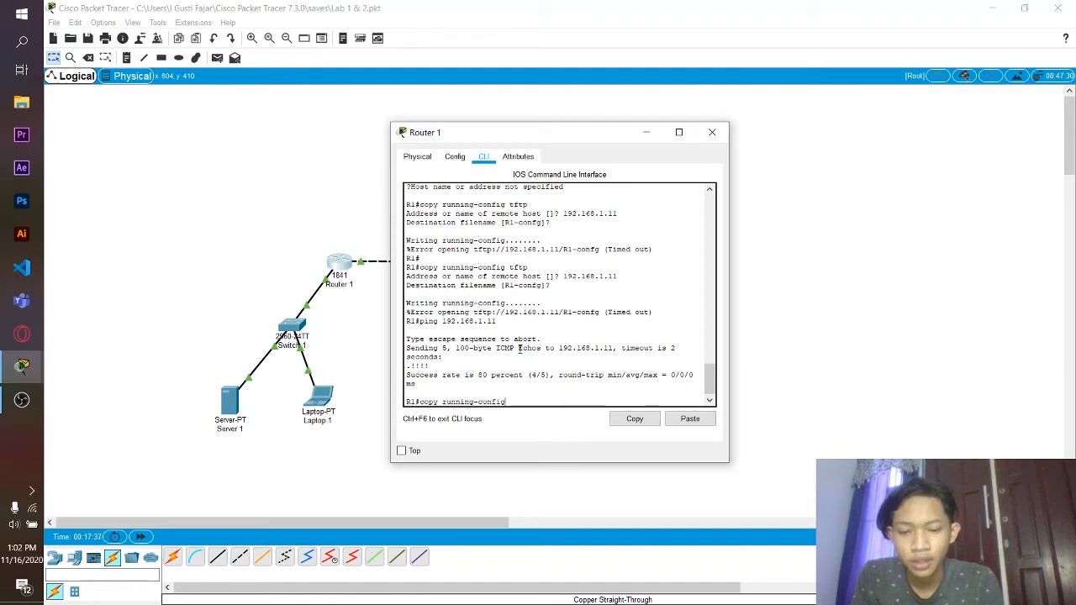
pyautogui.write(' tftp')
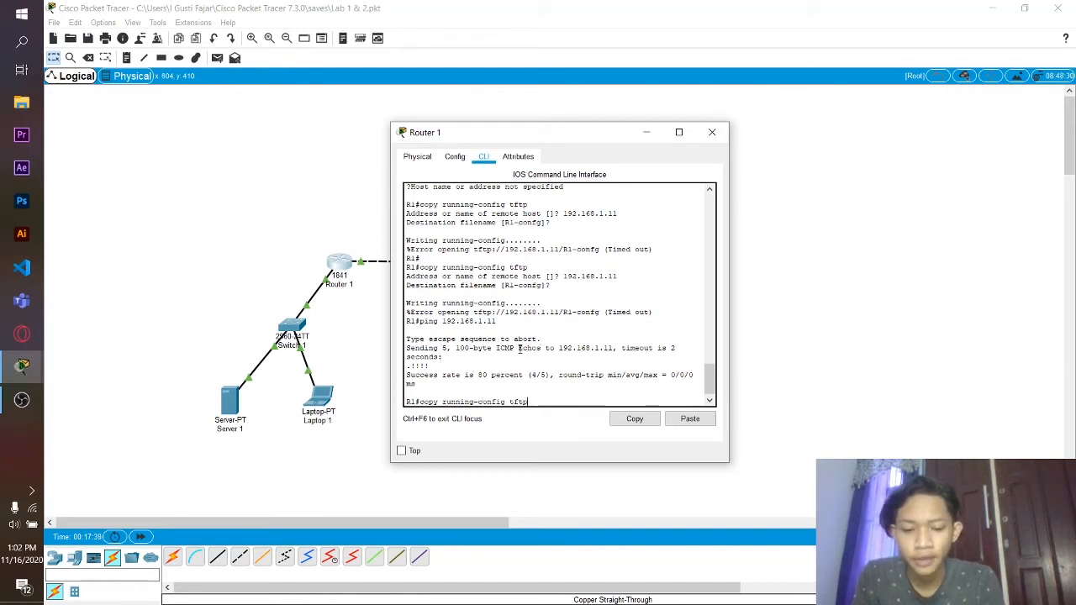
pyautogui.press('Return')
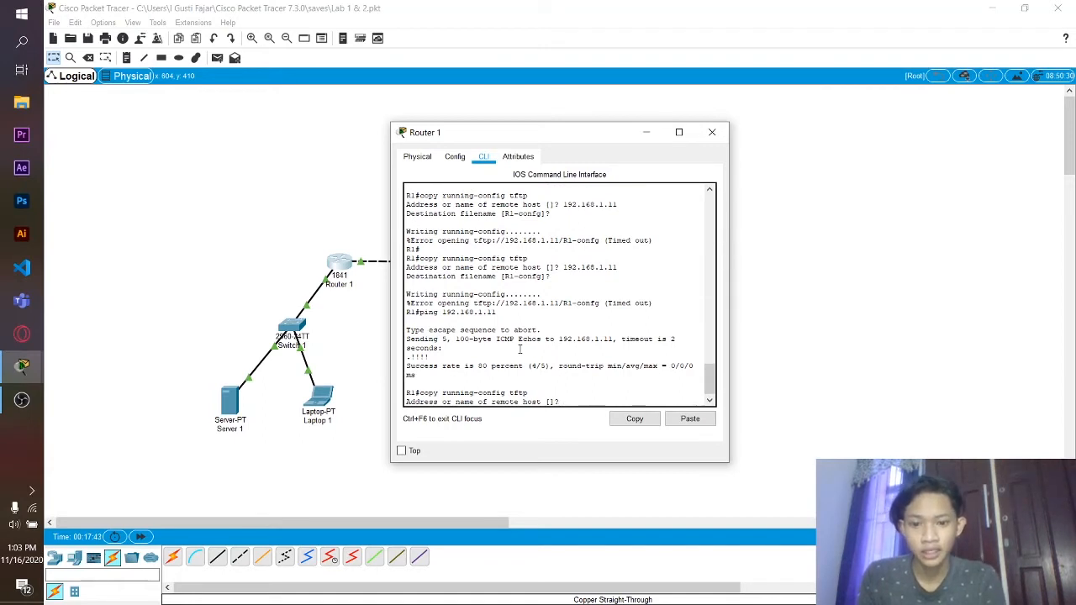
pyautogui.write('192.1')
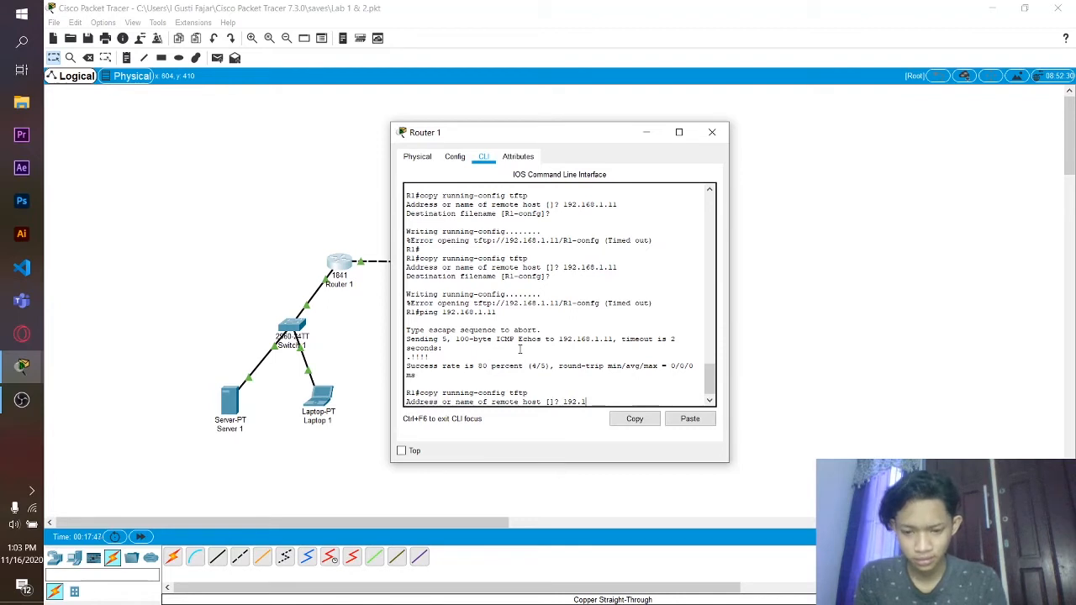
pyautogui.write('68')
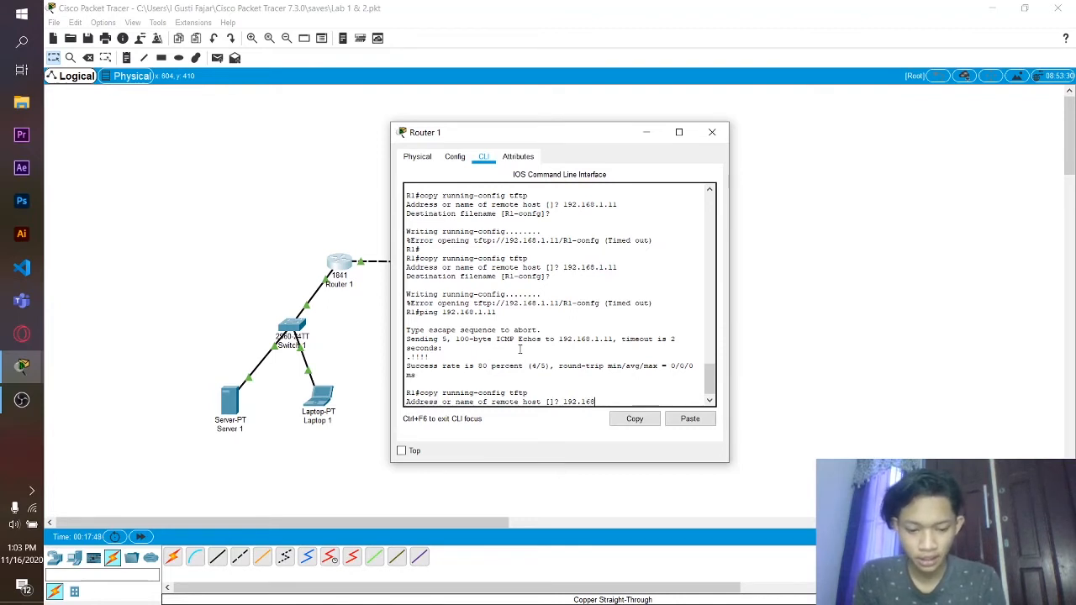
pyautogui.write('.1.11')
pyautogui.press('Return')
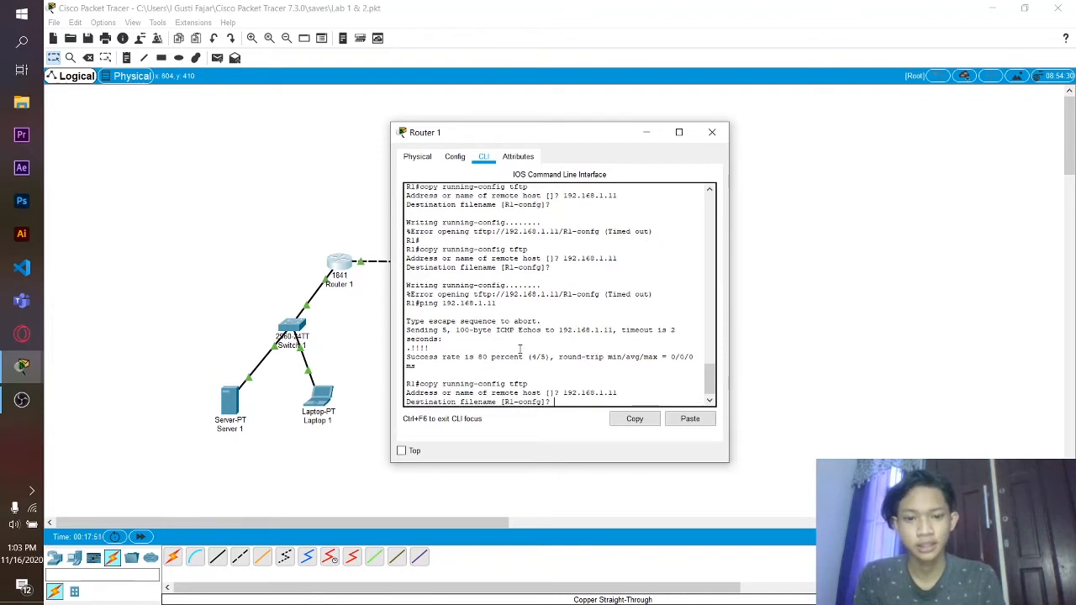
pyautogui.press('Return')
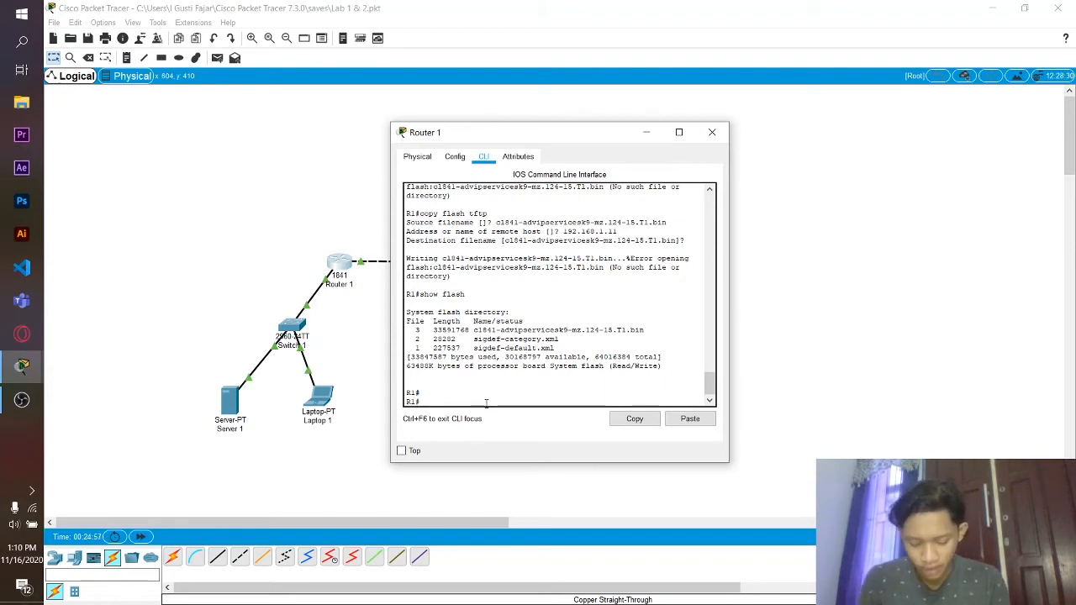
# - Copy flash image c1841-advipservicesk9-mz.124-15.T1.bin to the TFTP server at 192.168.1.11
pyautogui.write('copy f')
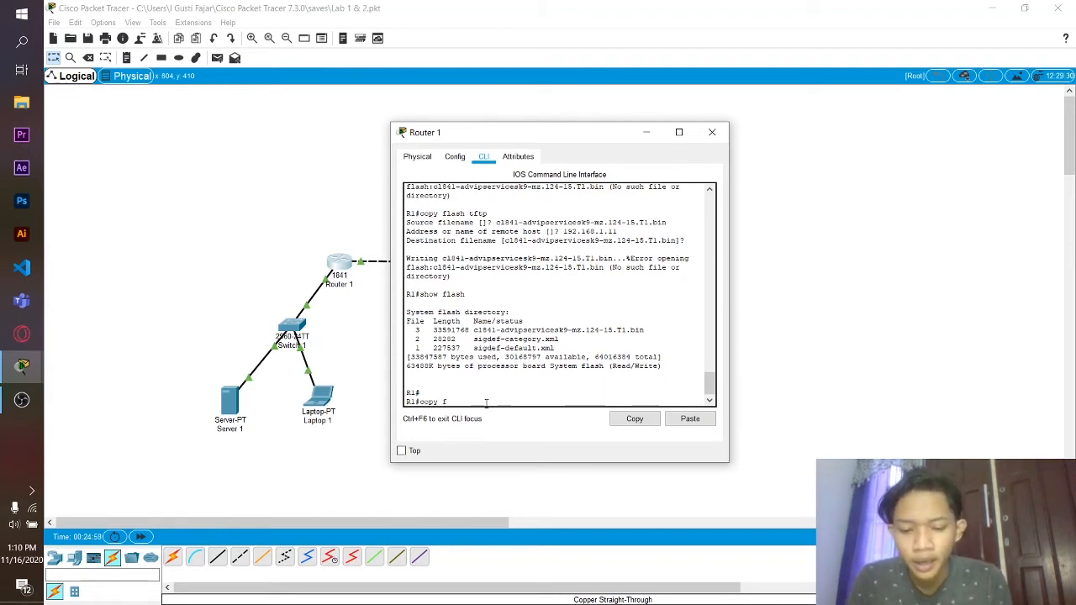
pyautogui.write('lash')
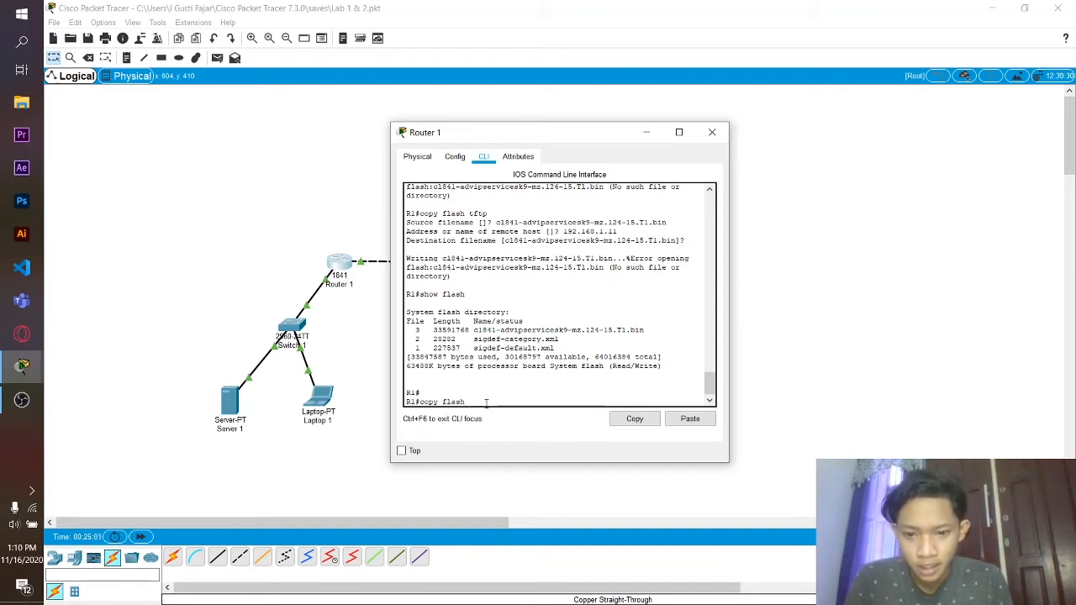
pyautogui.write(' tftp')
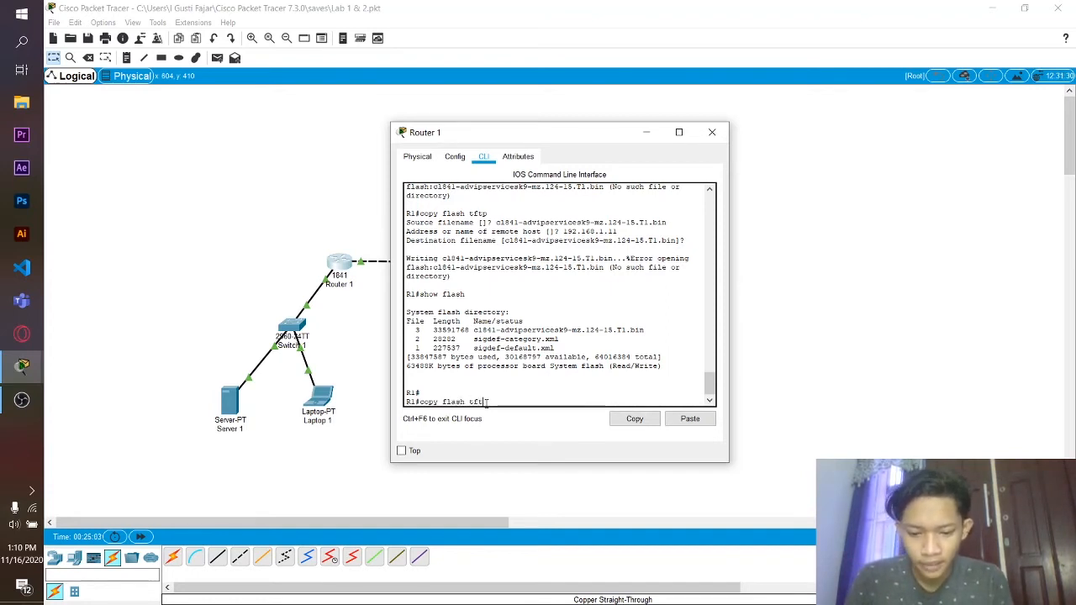
pyautogui.press('Return')
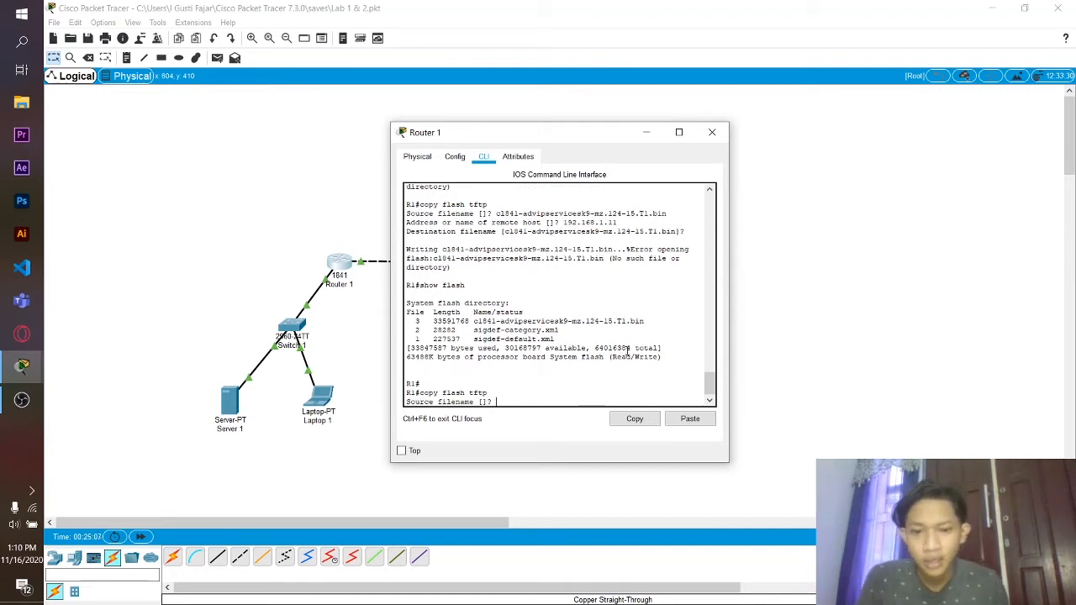
pyautogui.moveTo(645, 322); pyautogui.dragTo(475, 321)
pyautogui.rightClick(474, 321)
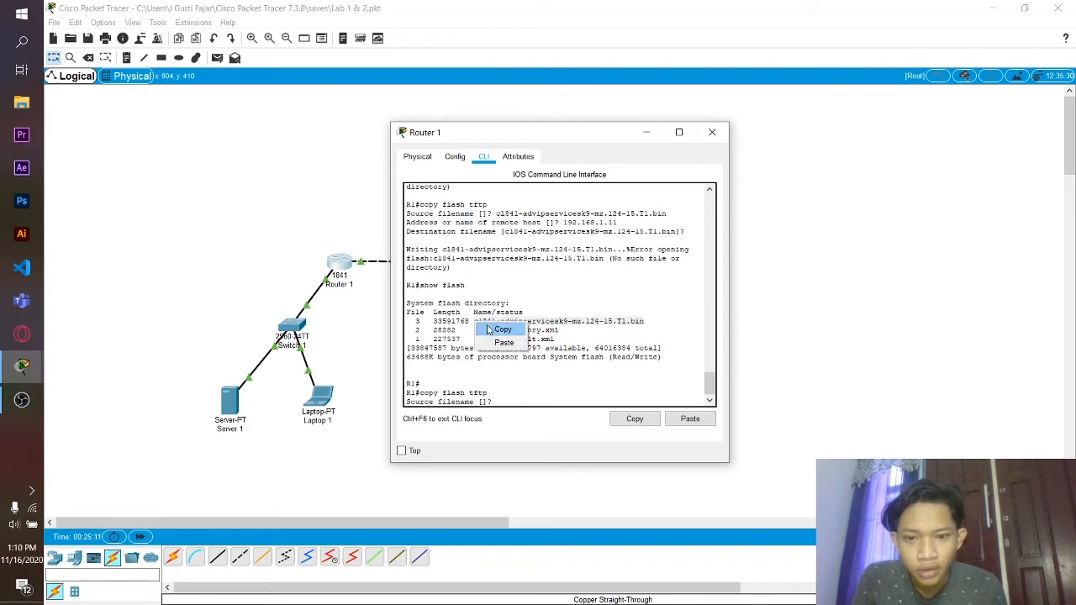
pyautogui.click(491, 329)
pyautogui.click(499, 401)
pyautogui.rightClick(502, 401)
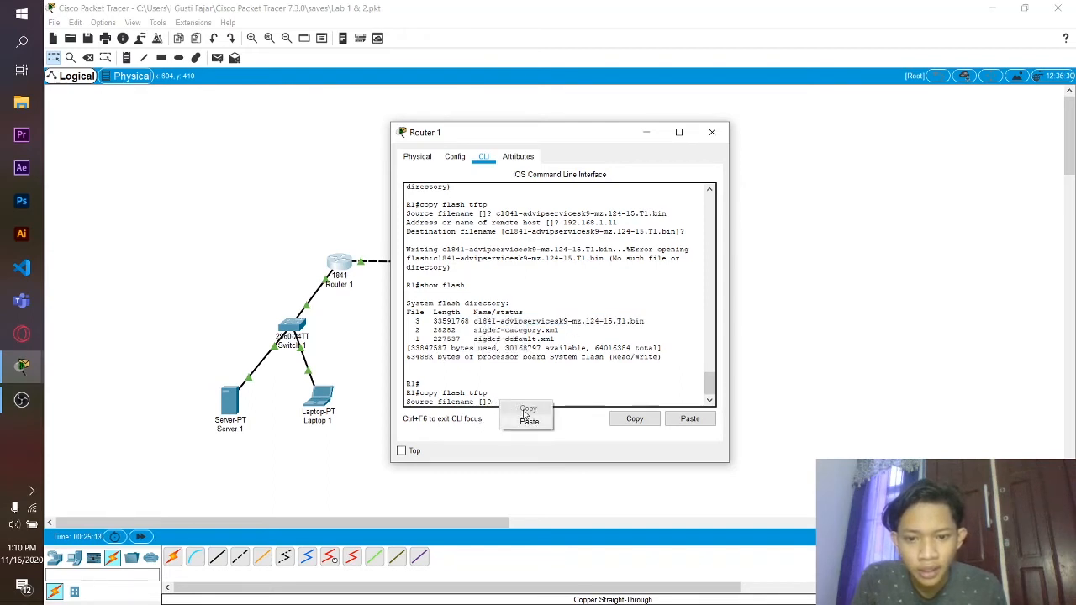
pyautogui.click(526, 423)
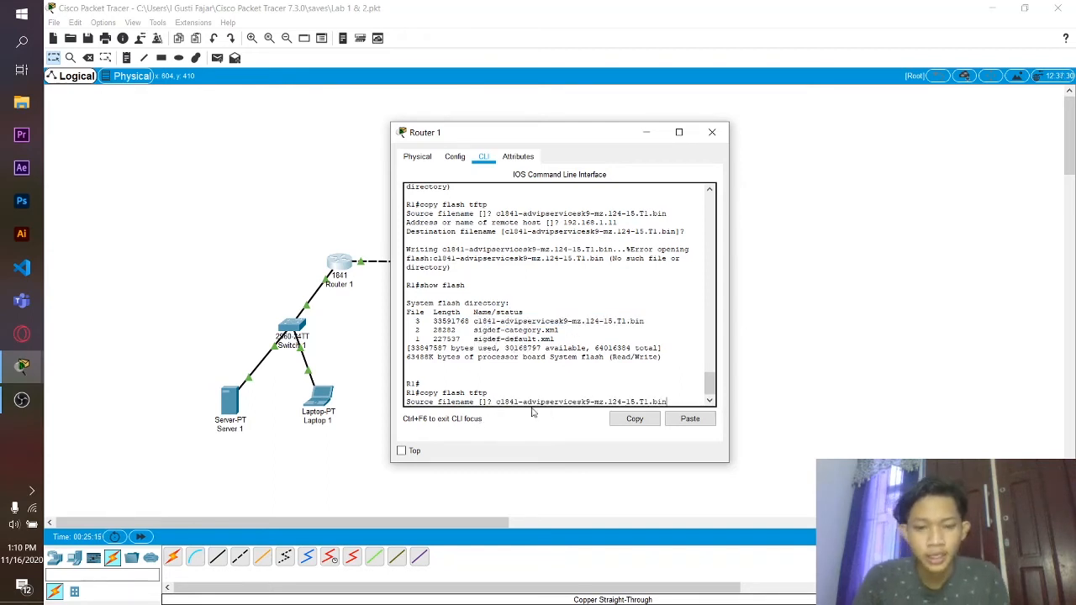
pyautogui.press('Return')
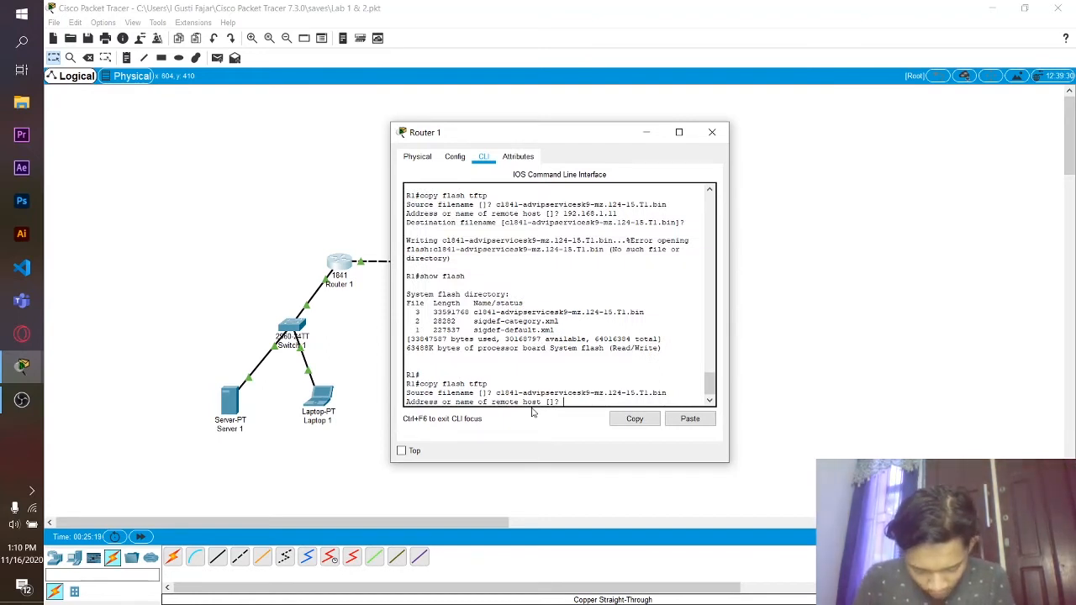
pyautogui.write('192')
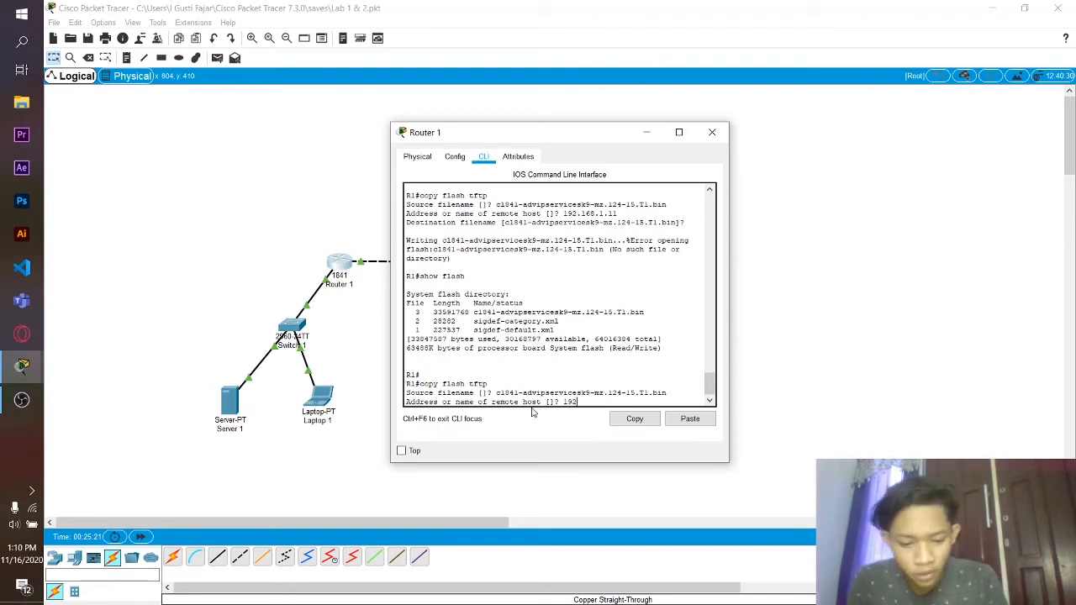
pyautogui.write('.168.1')
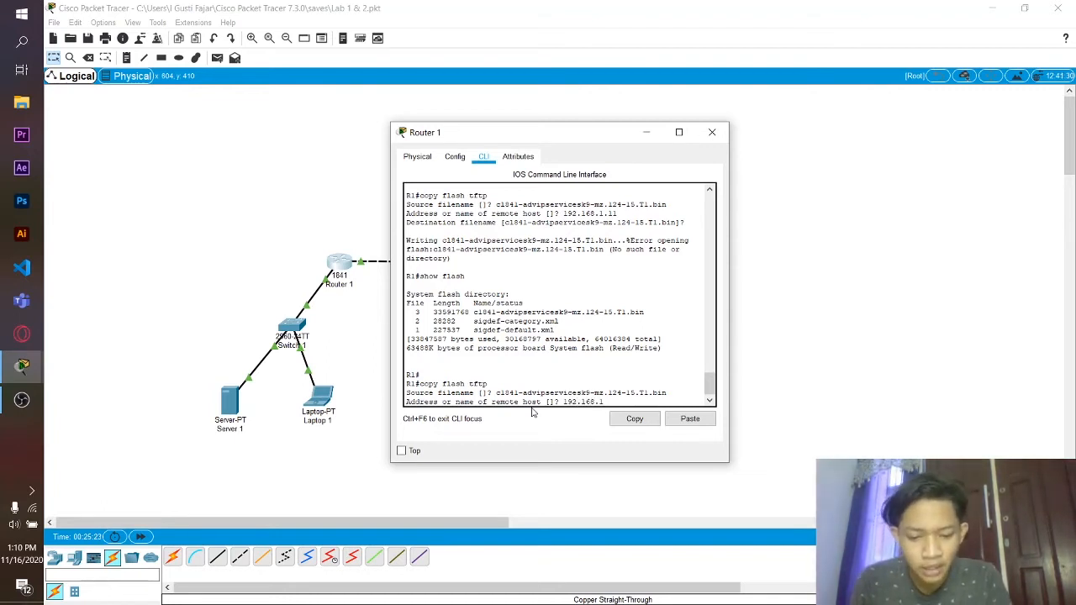
pyautogui.write('.11')
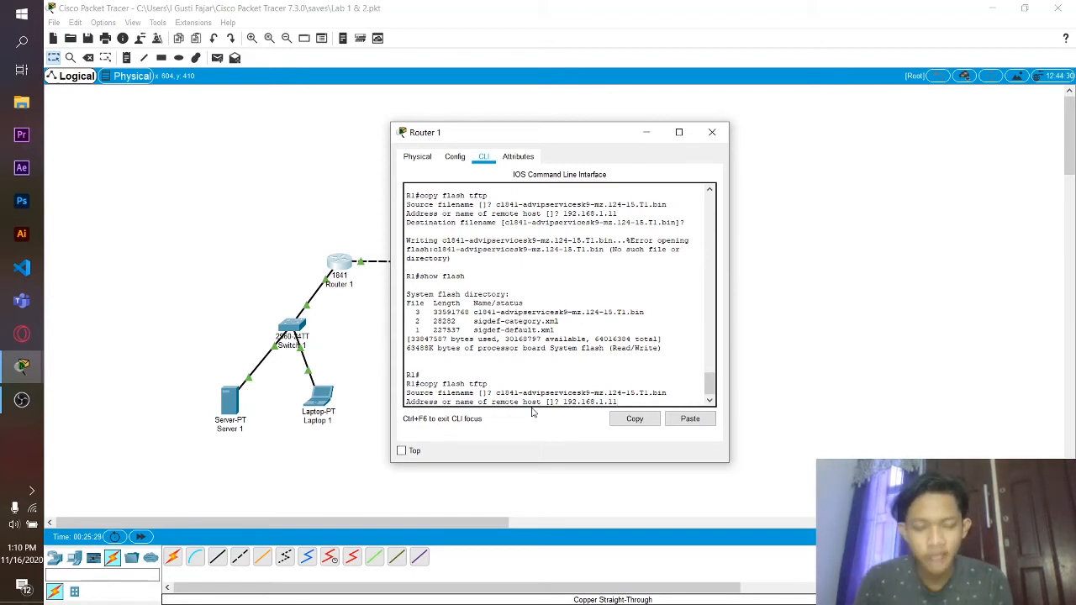
pyautogui.press('Return')
pyautogui.press('Return')
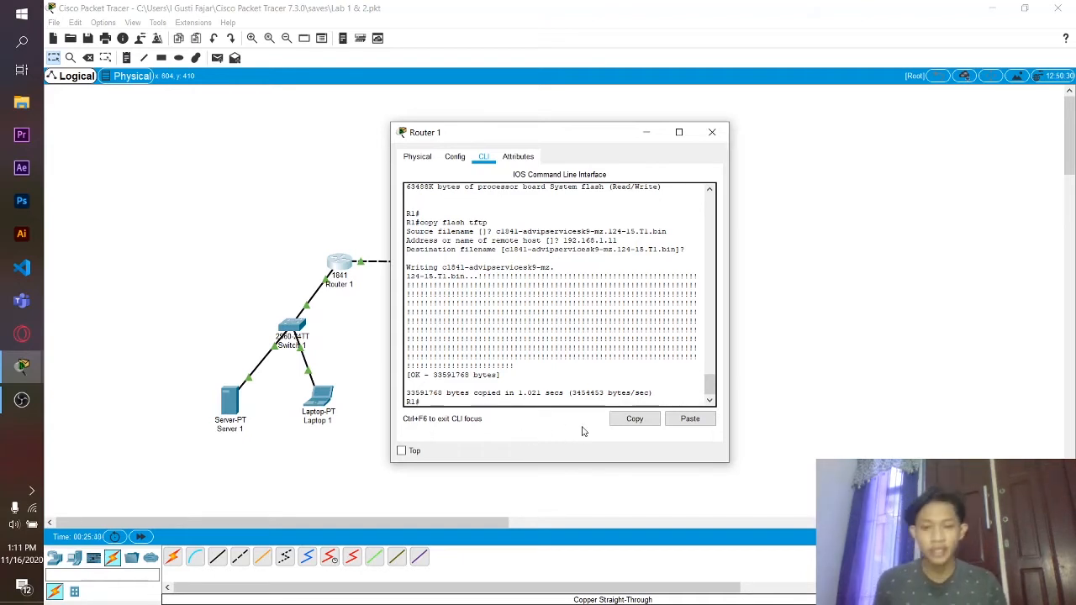
# - Open Router 2's CLI and log in with the console password
pyautogui.click(711, 133)
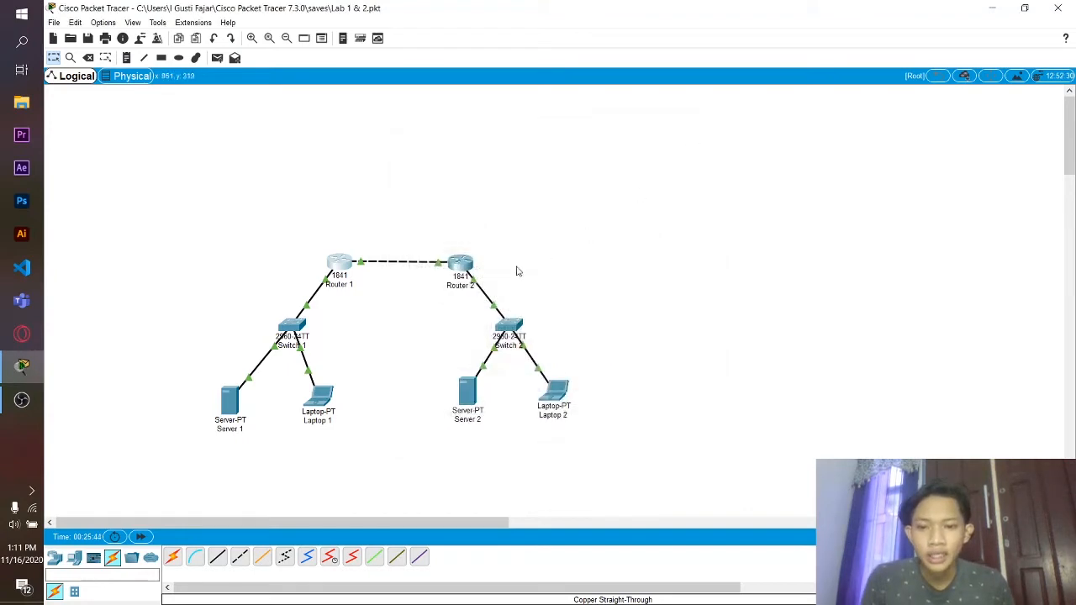
pyautogui.click(465, 269)
pyautogui.click(483, 157)
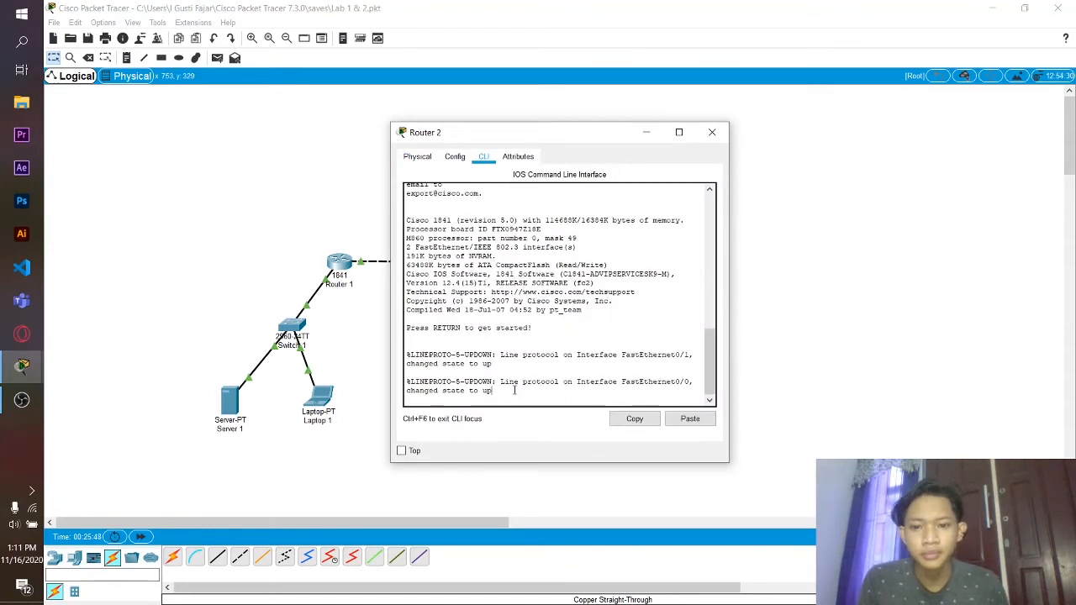
pyautogui.press('Return')
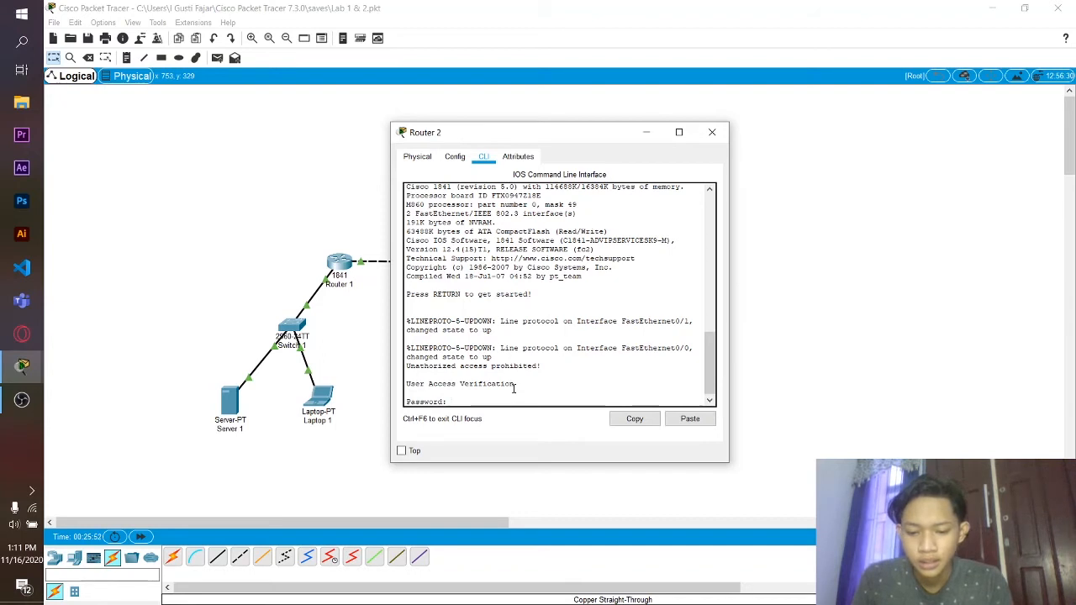
pyautogui.press('Return')
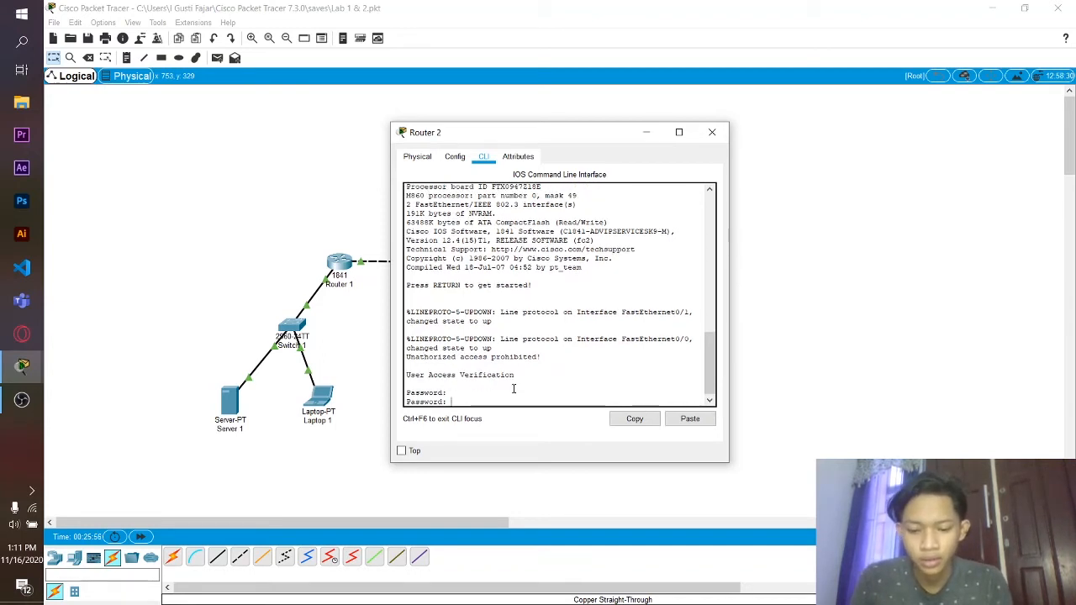
pyautogui.press('Return')
# - Enable privileged mode with its password and enter configure terminal
pyautogui.write('e')
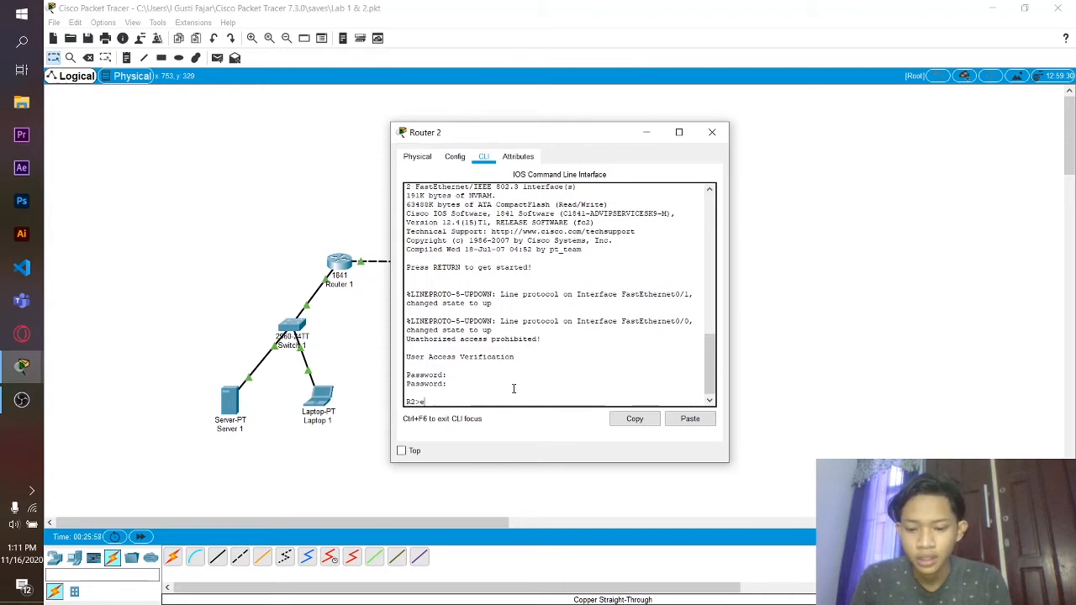
pyautogui.write('nable')
pyautogui.press('Return')
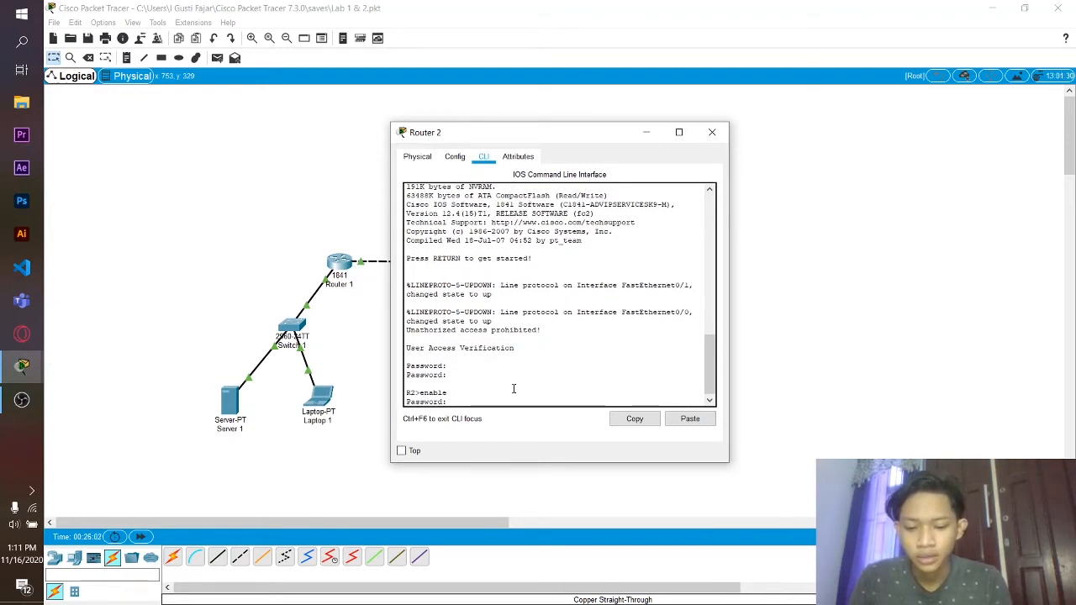
pyautogui.press('Return')
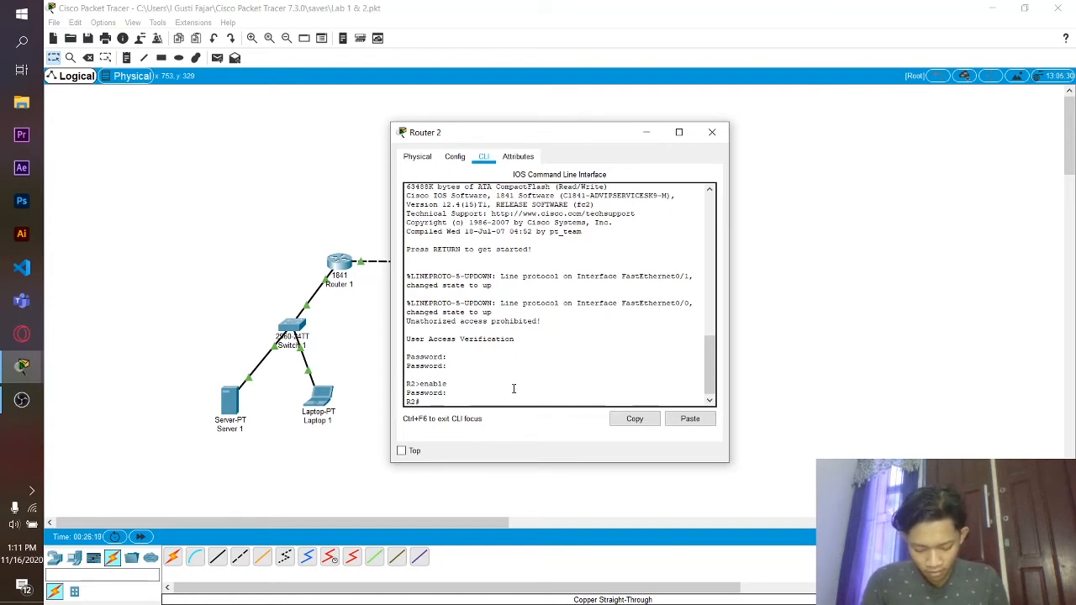
pyautogui.write('o')
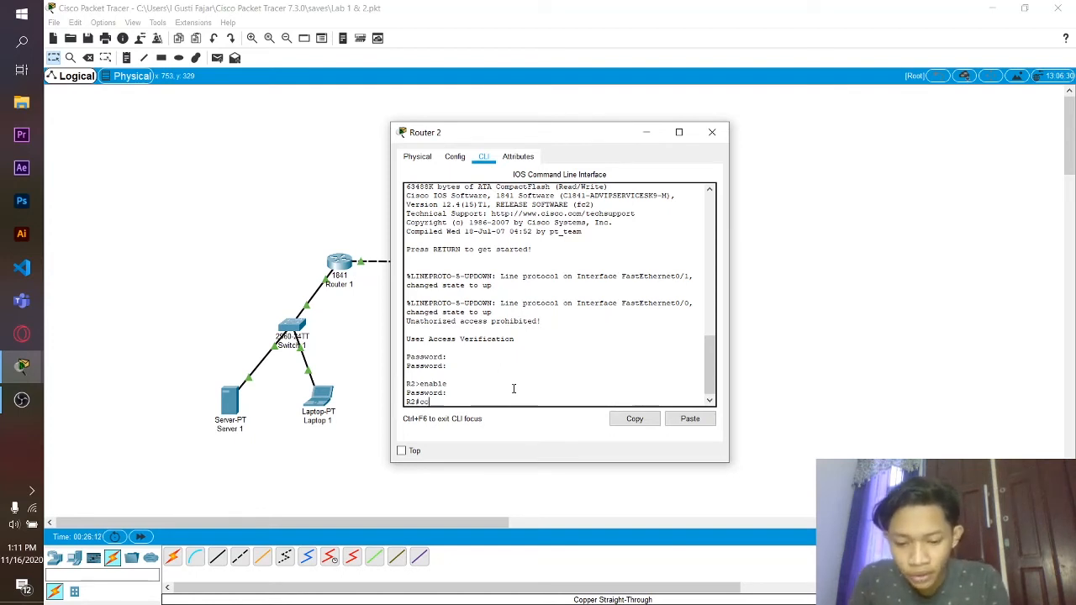
pyautogui.write('nfigur')
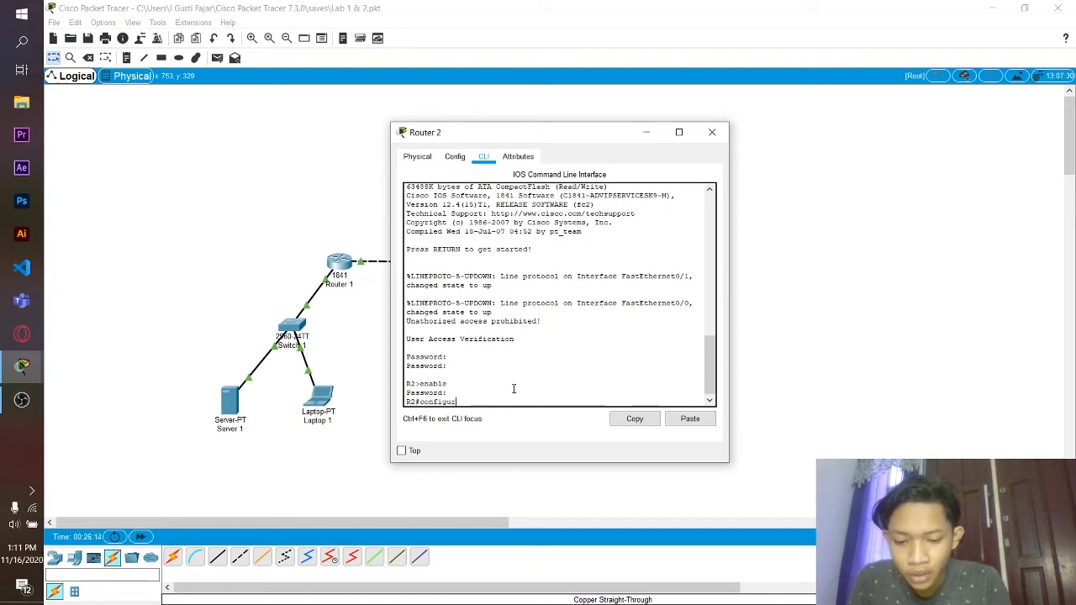
pyautogui.write('e terminal')
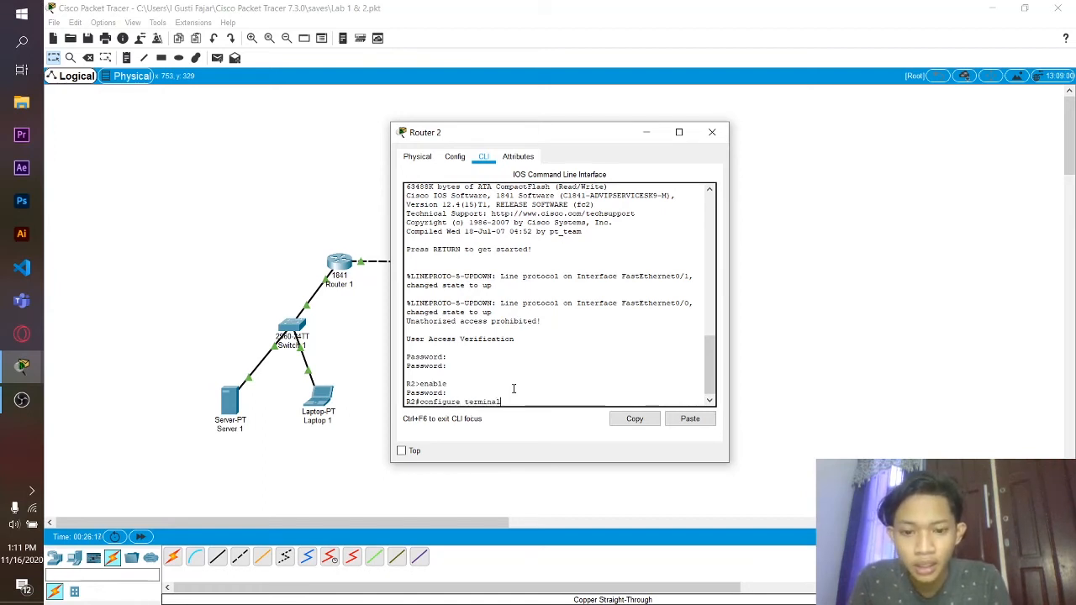
pyautogui.press('Return')
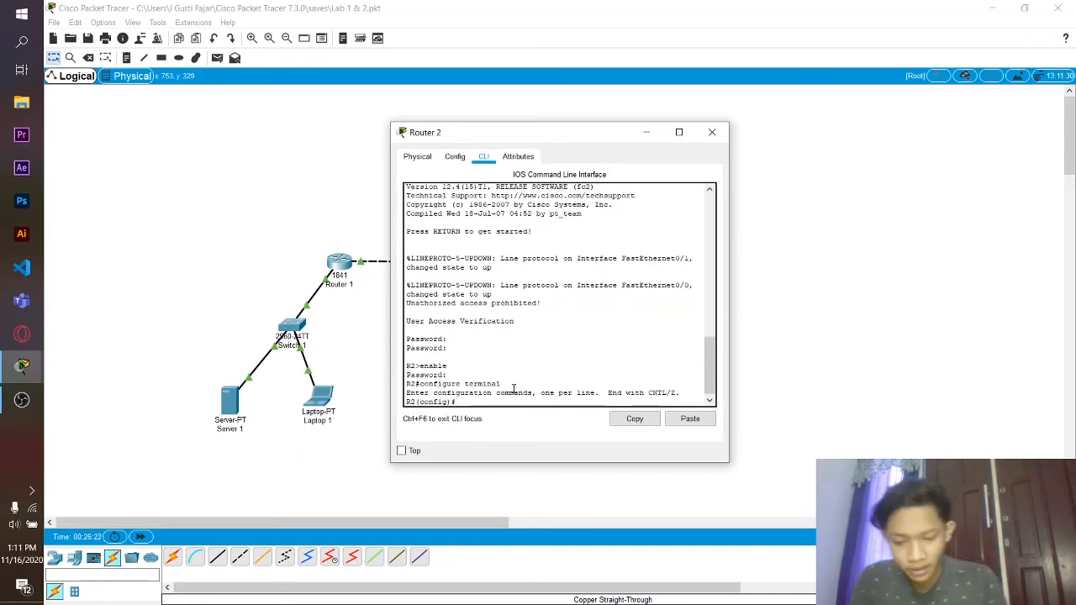
pyautogui.write('ip domain')
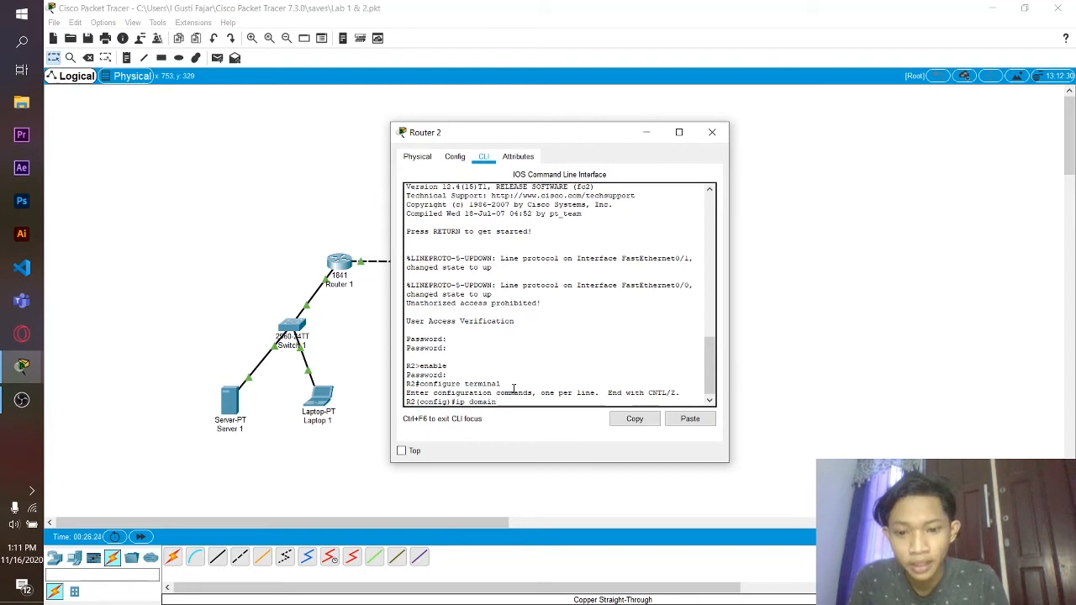
pyautogui.write('-')
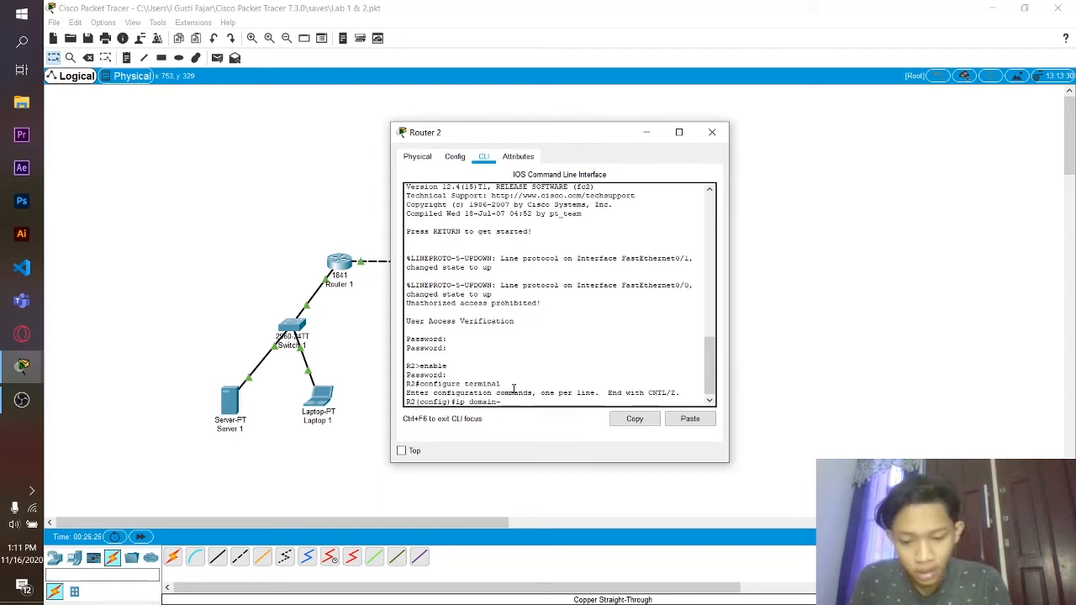
pyautogui.write('name')
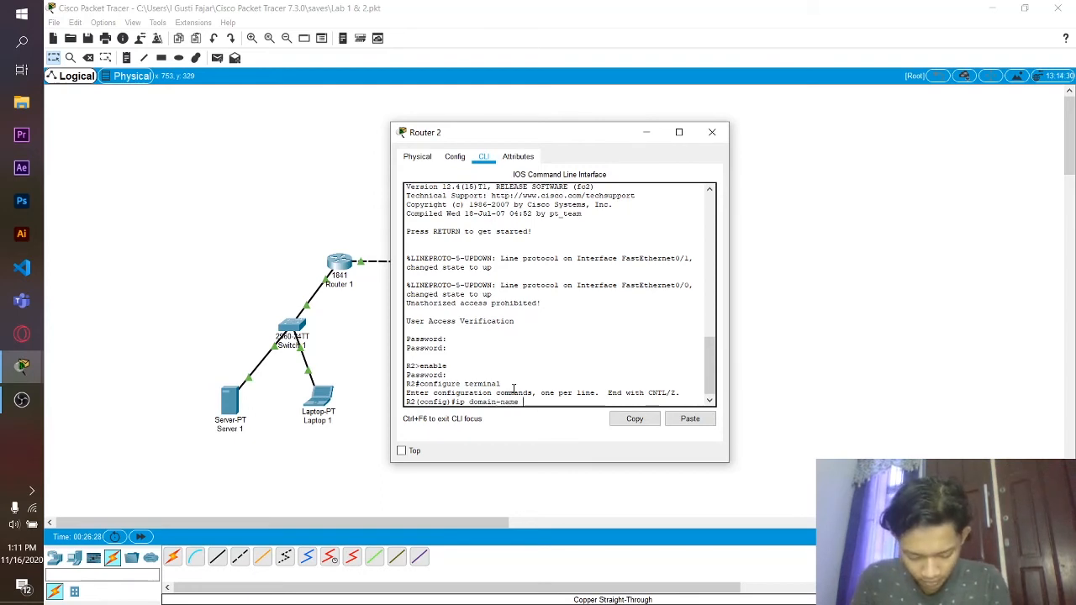
pyautogui.write(' NIXT')
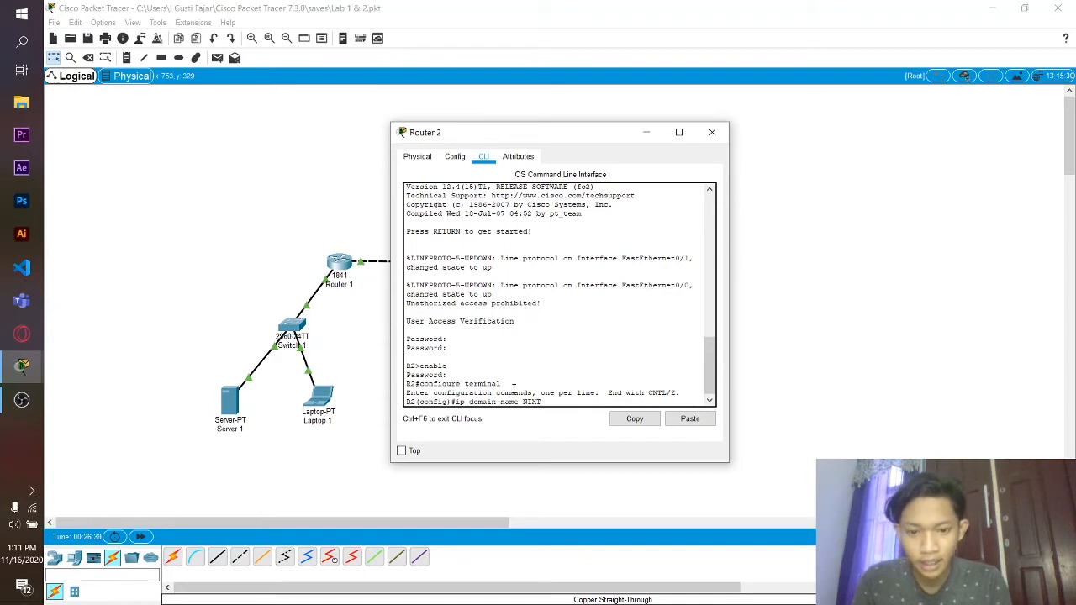
pyautogui.write('RAIN')
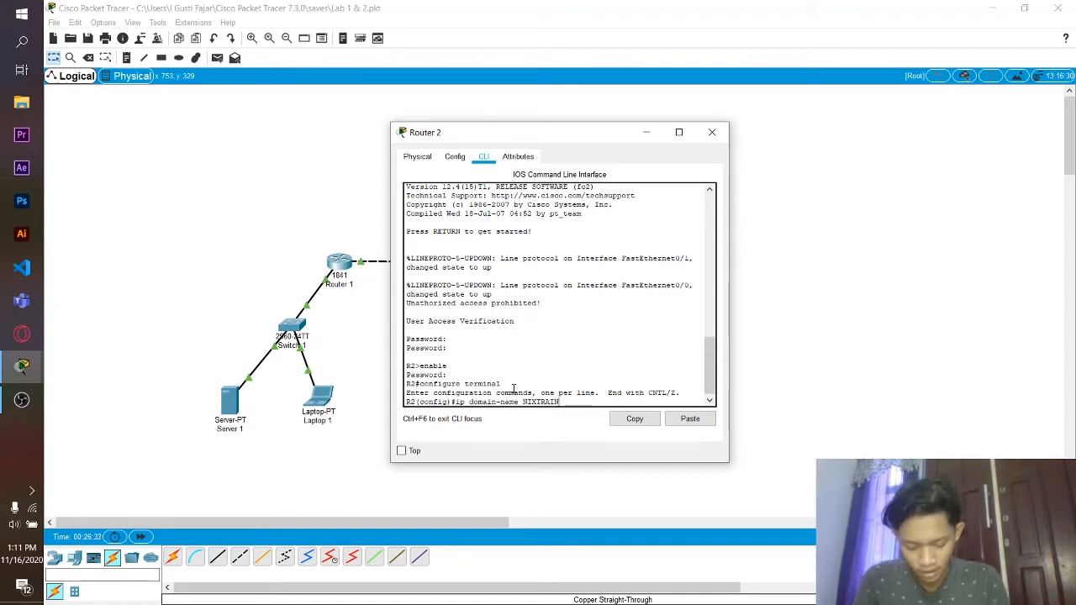
pyautogui.write('.com')
# - Set domain name NIXTRAIN.com and create local user admin with a secret password
pyautogui.press('Return')
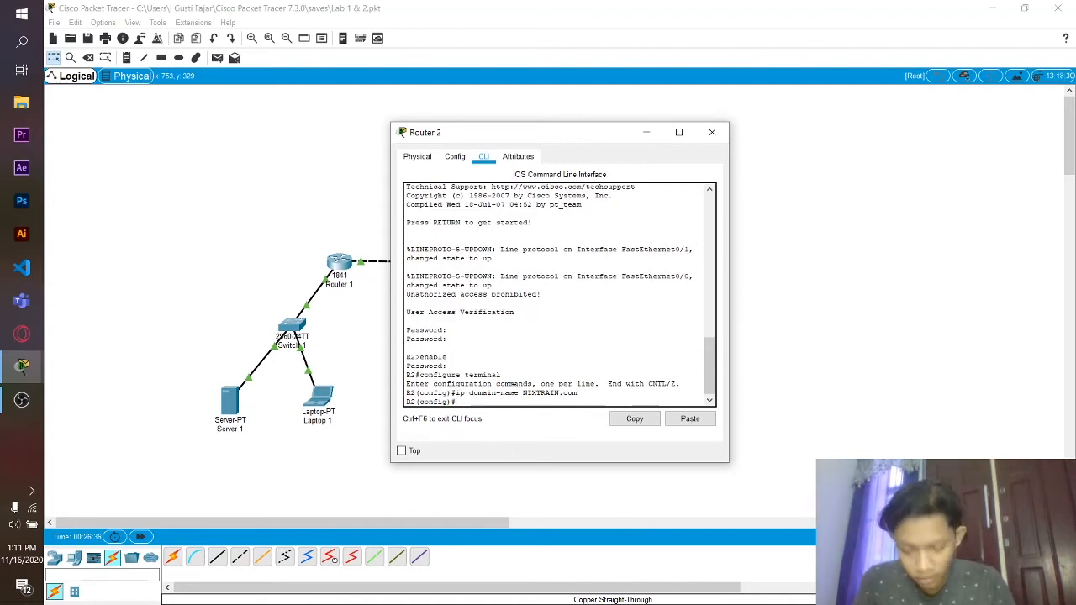
pyautogui.write('username')
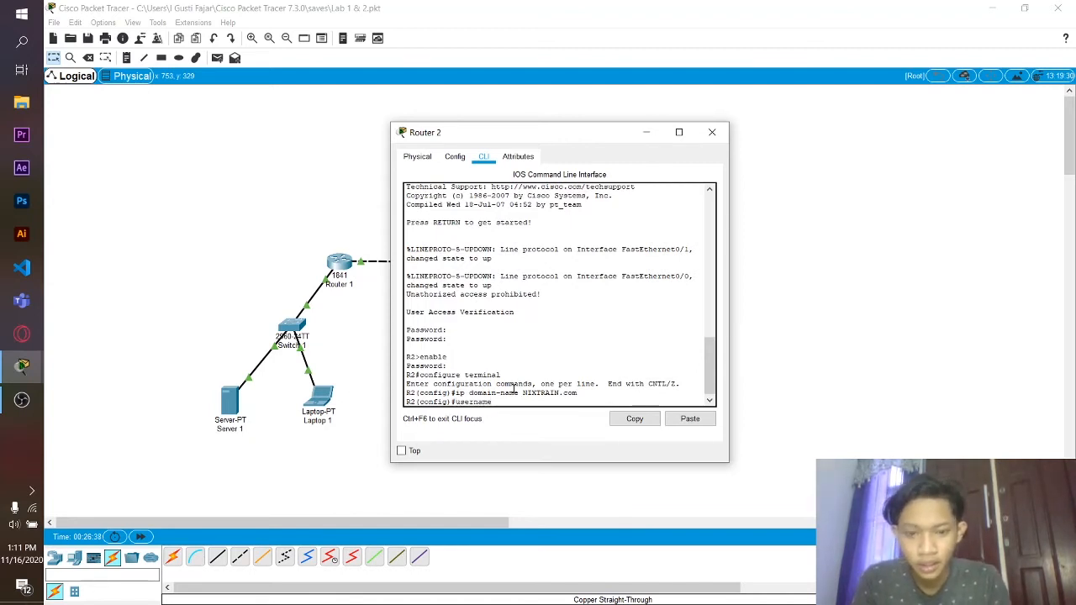
pyautogui.write(' adm')
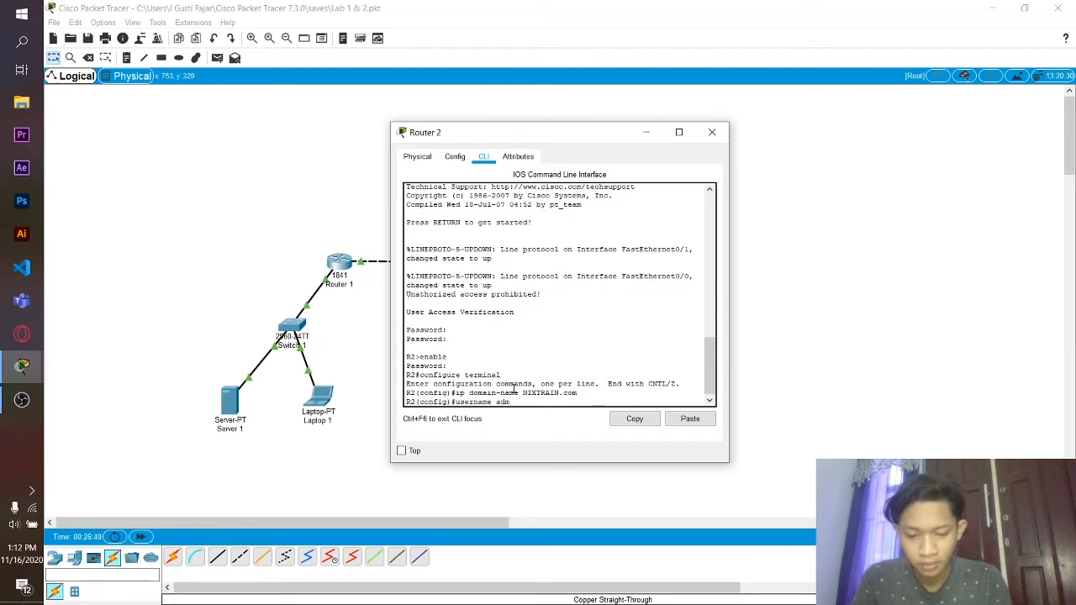
pyautogui.write('in sec')
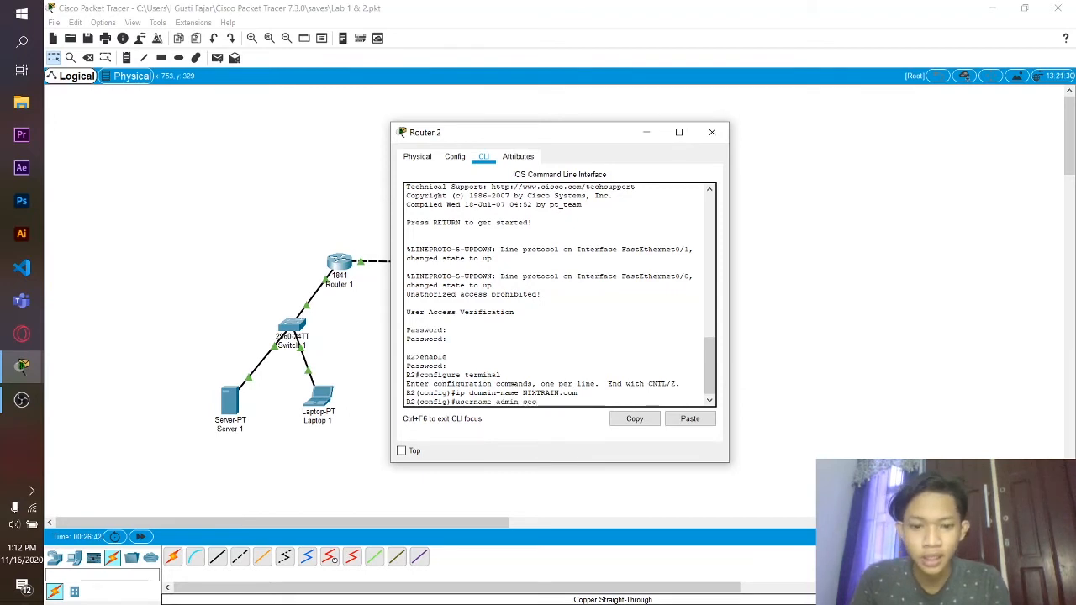
pyautogui.write('ret')
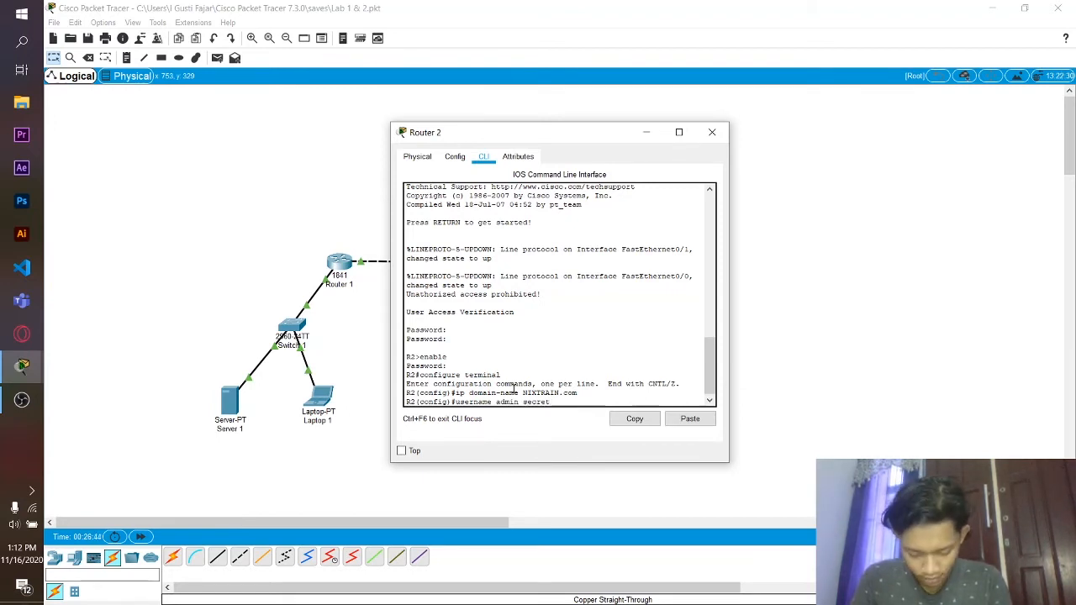
pyautogui.write(' cisc')
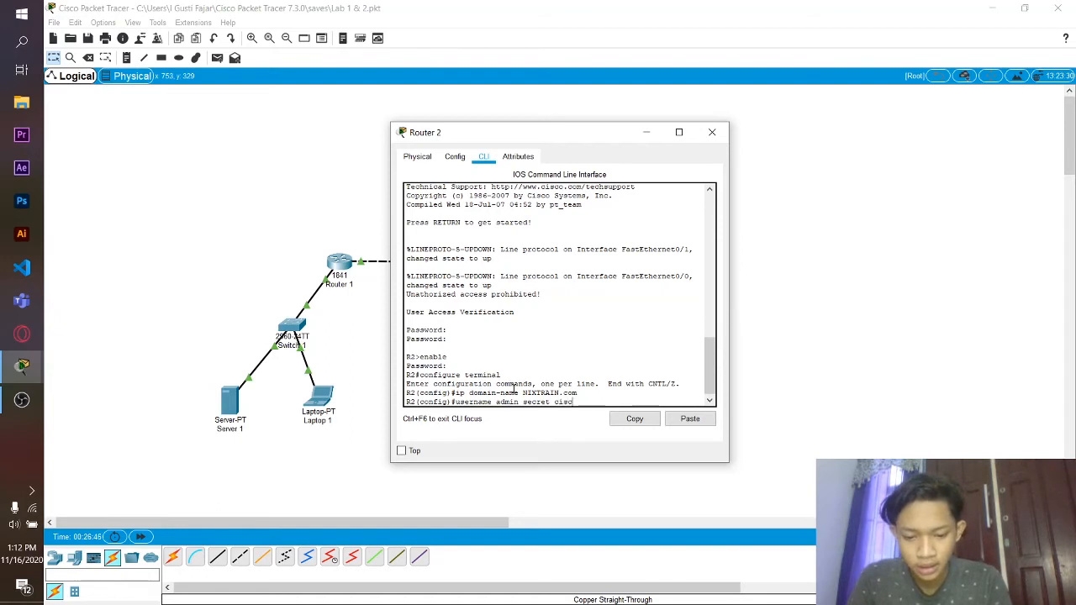
pyautogui.write('ossh')
pyautogui.press('Return')
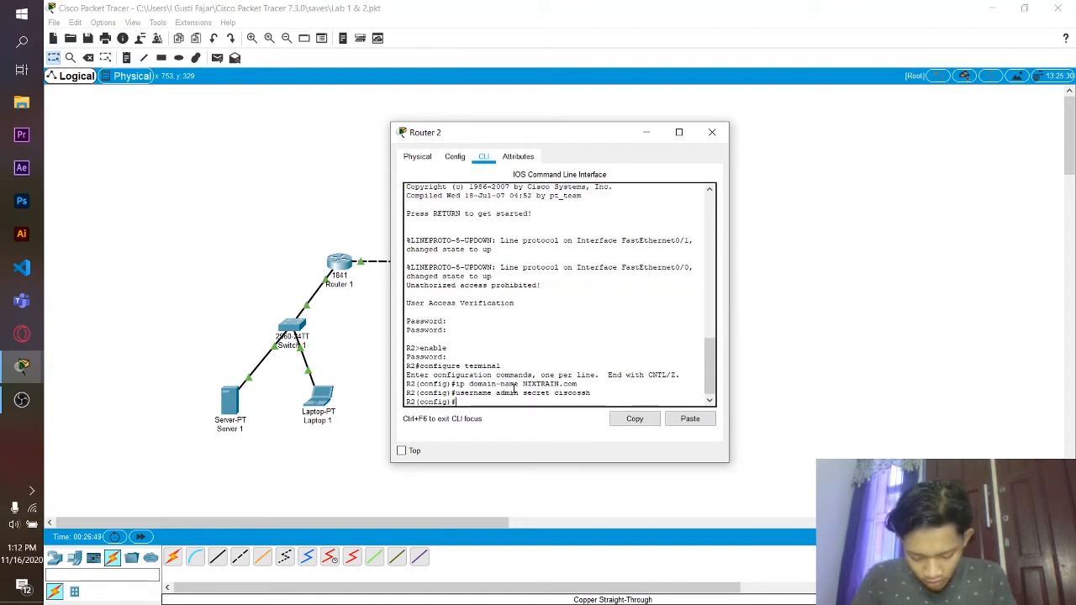
# - Restrict vty lines 0 4 to SSH transport with local login, then exit to global configuration
pyautogui.write('li')
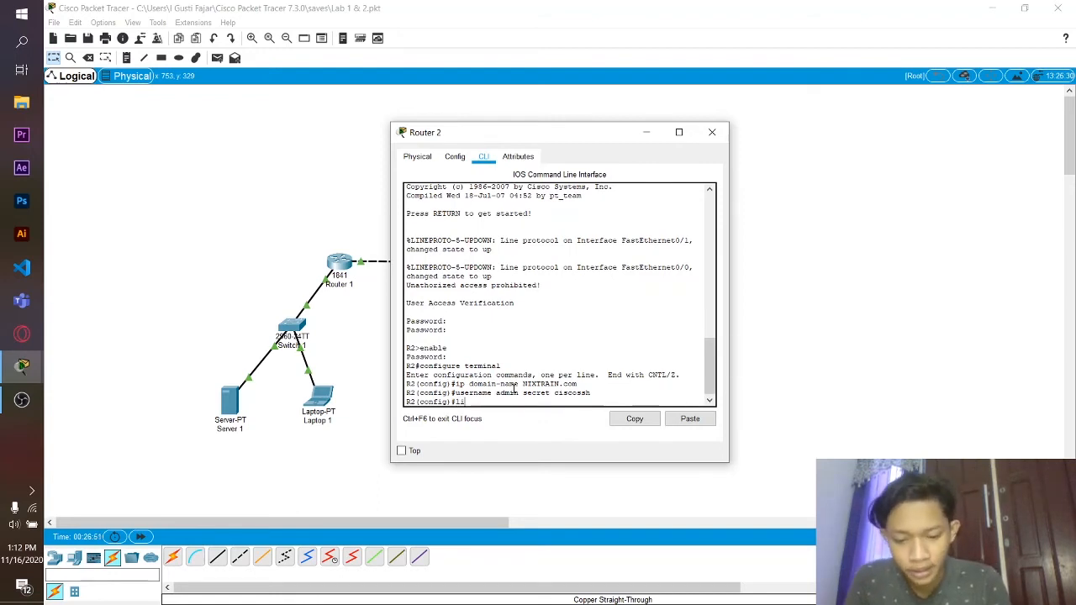
pyautogui.write('ne vty')
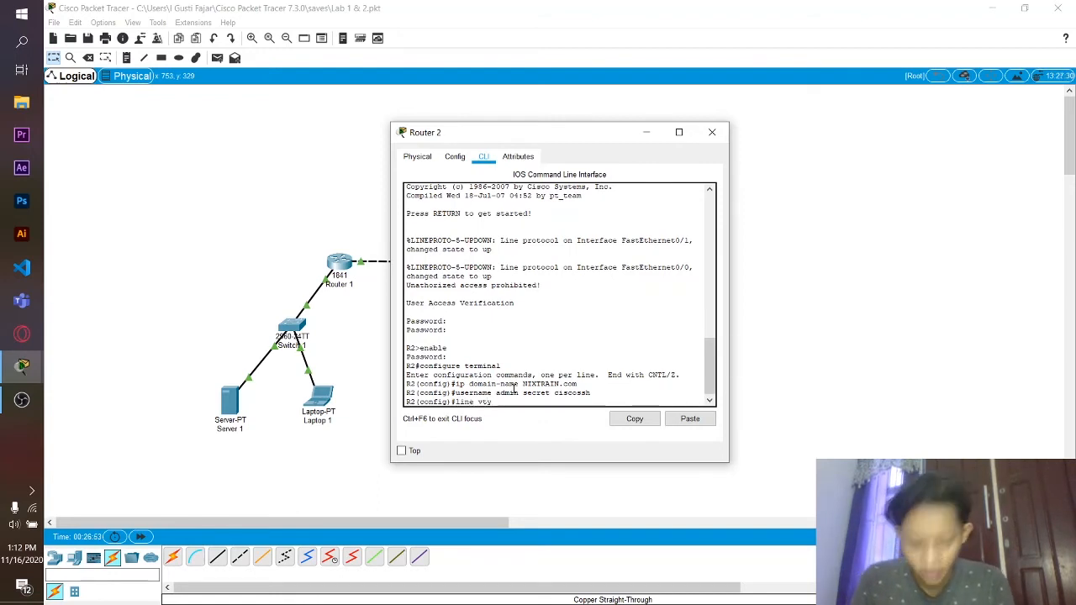
pyautogui.write(' 0 4')
pyautogui.press('Return')
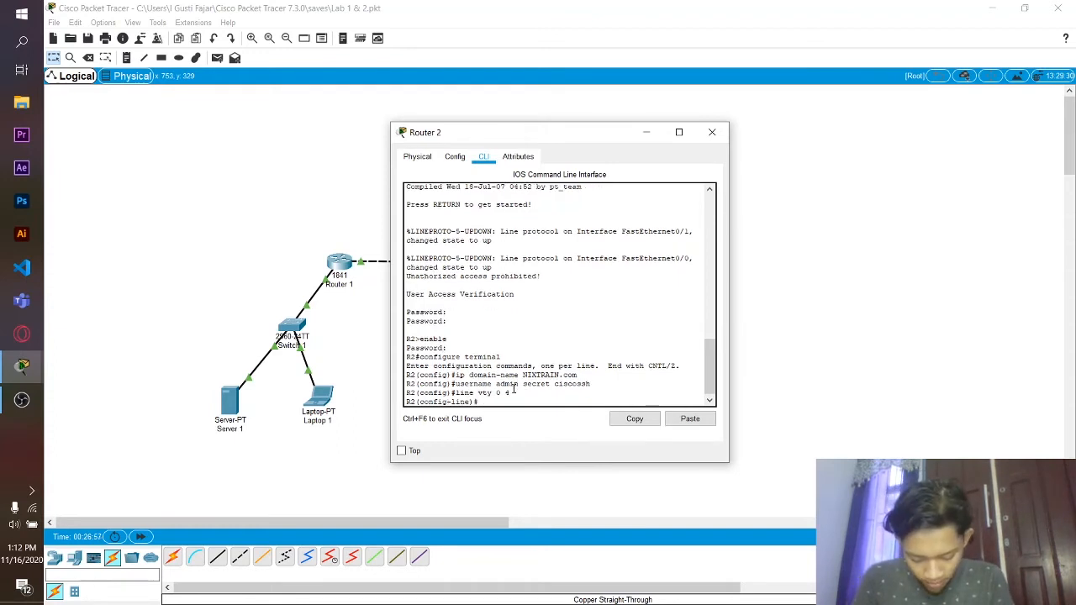
pyautogui.write('transp')
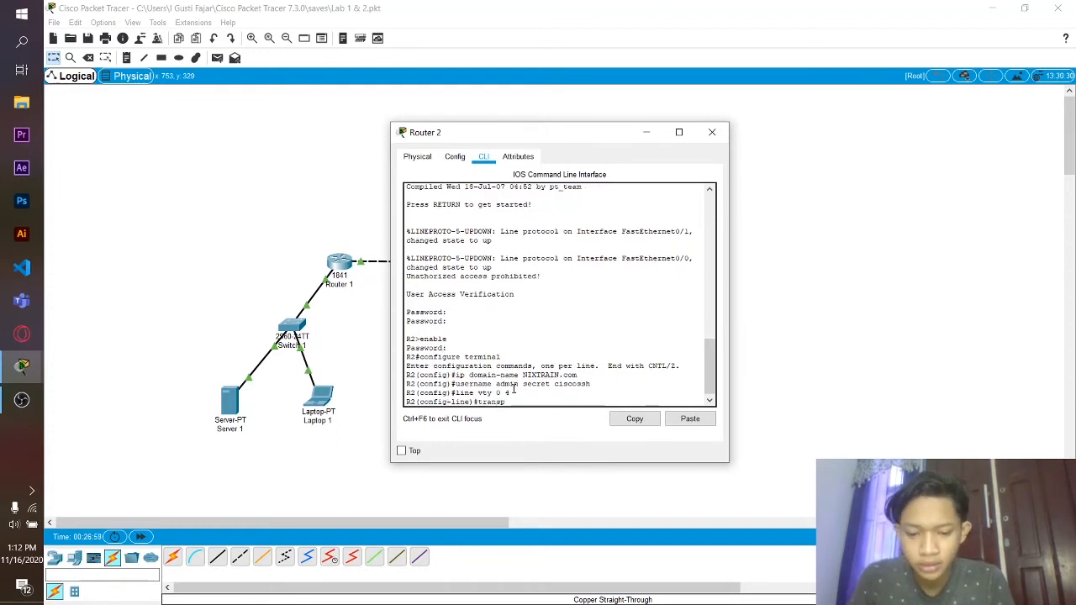
pyautogui.write('ort')
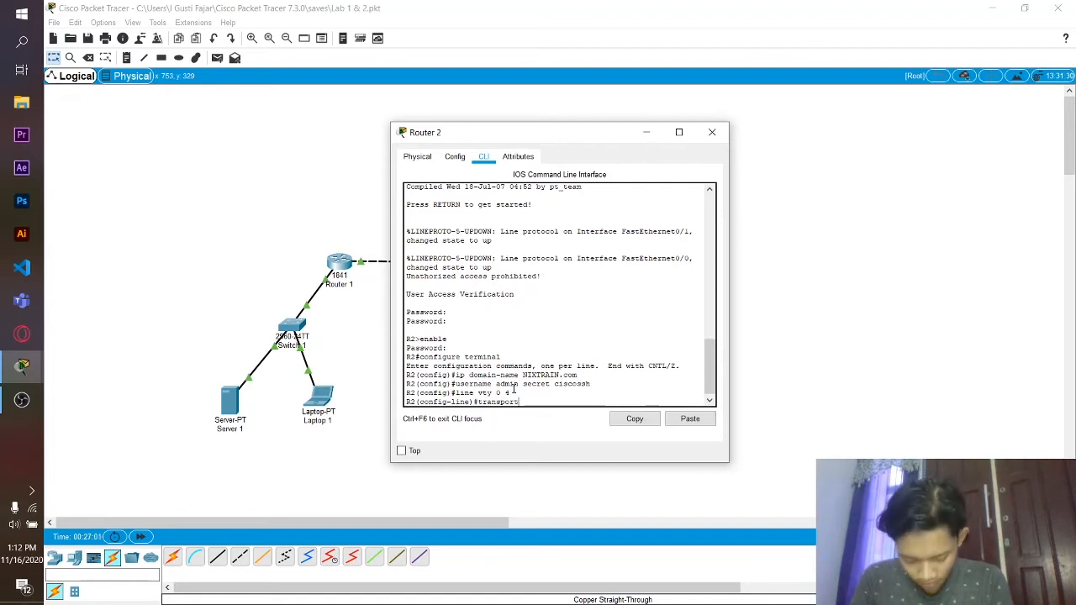
pyautogui.write(' input ssh')
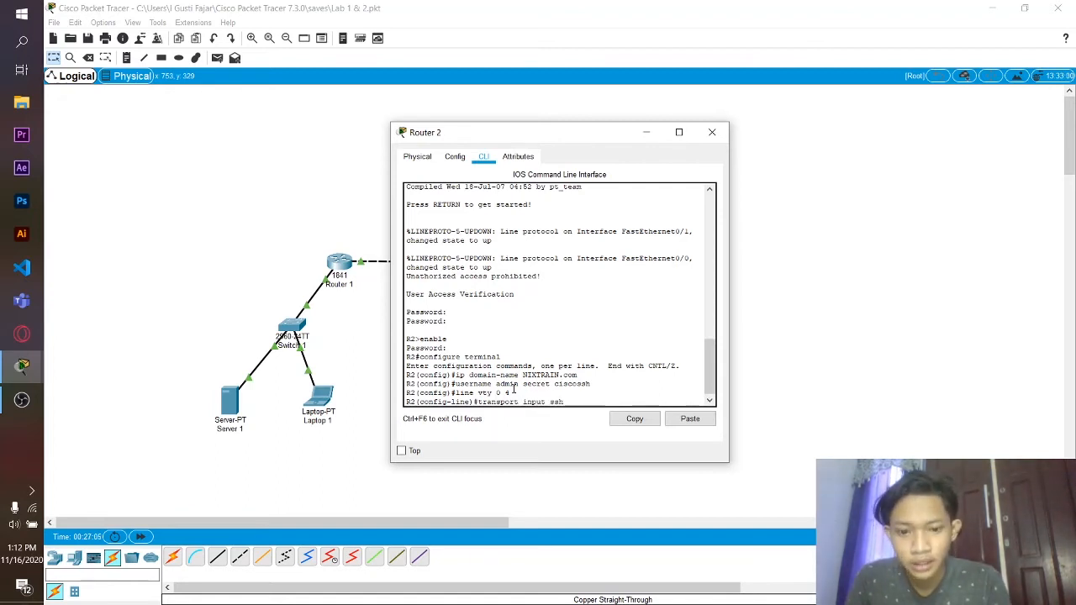
pyautogui.press('Return')
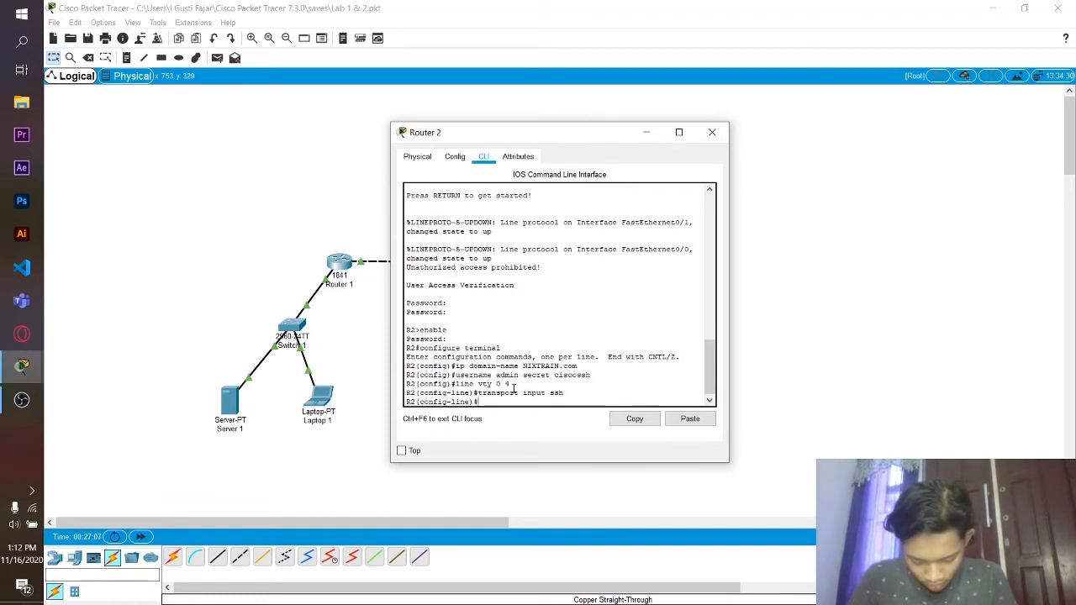
pyautogui.write('login local')
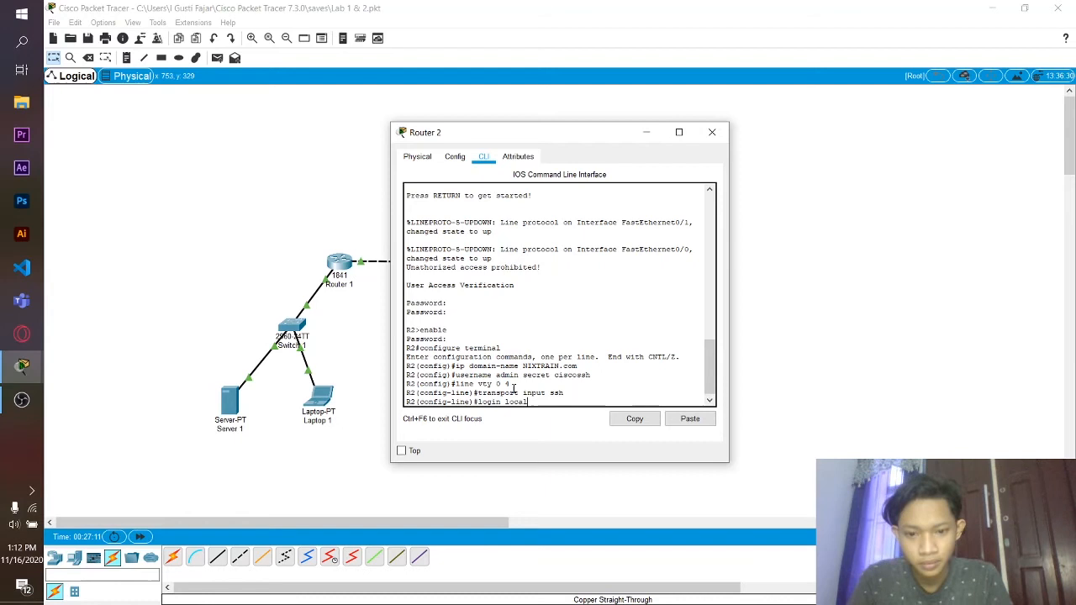
pyautogui.press('Return')
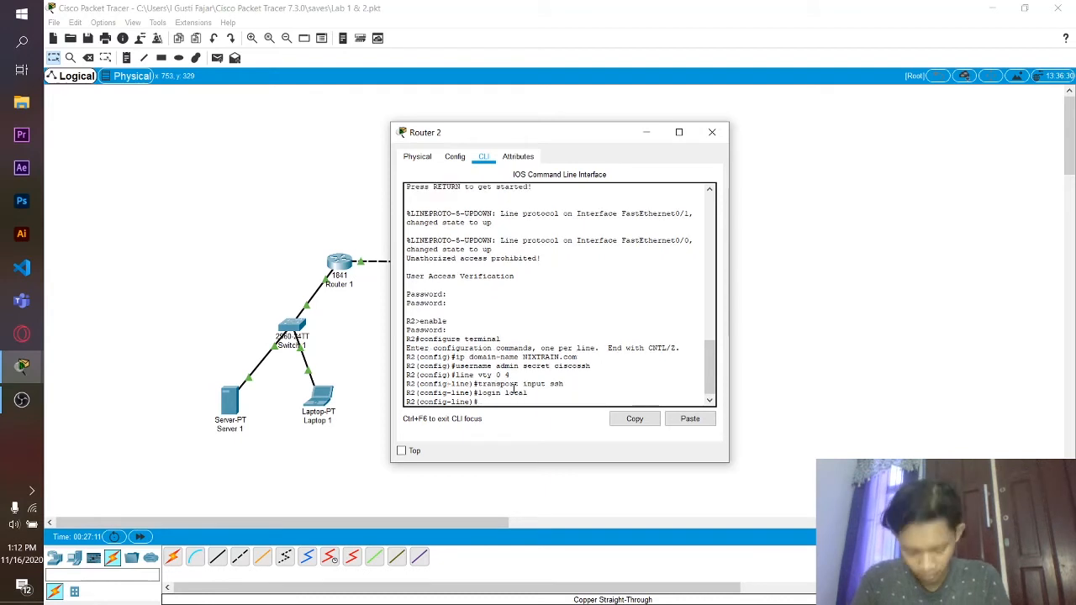
pyautogui.write('exit')
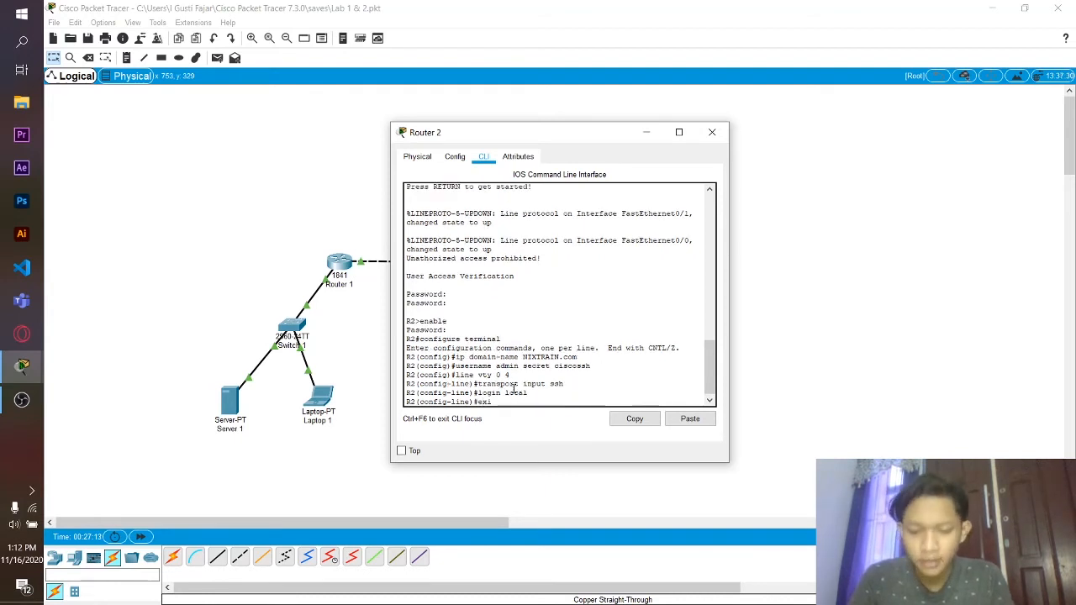
pyautogui.press('Return')
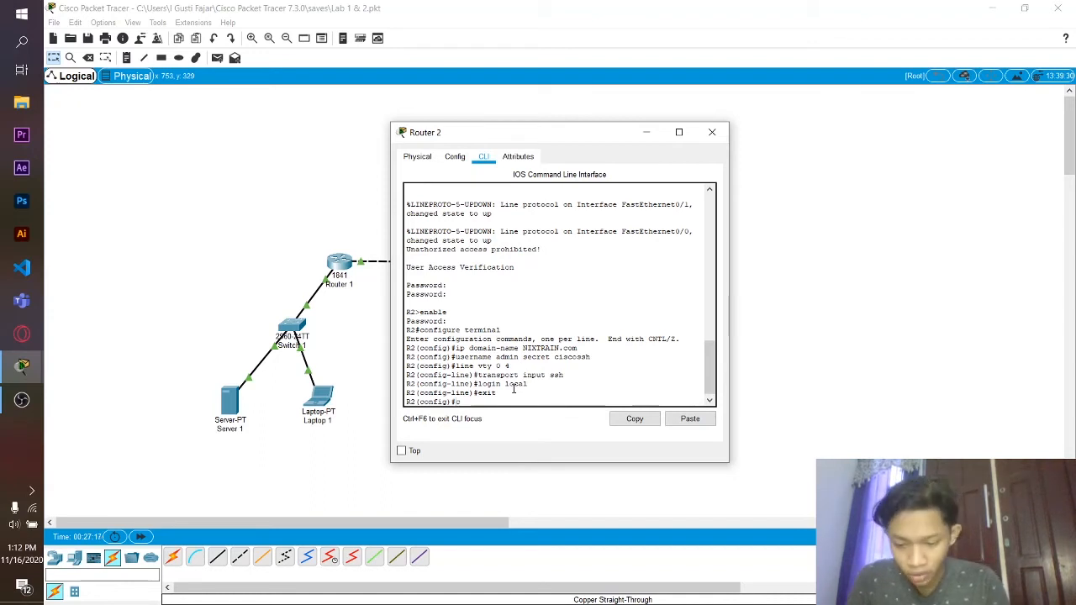
# - Run crypto key generate rsa on Router 2 with a 1024-bit modulus
pyautogui.write('crypto')
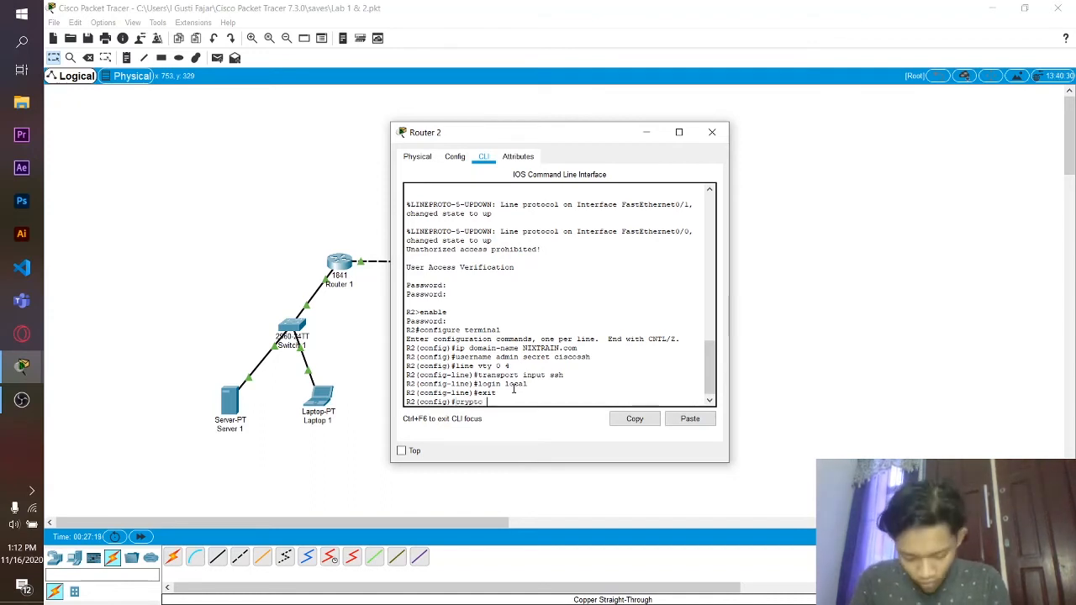
pyautogui.write(' ke')
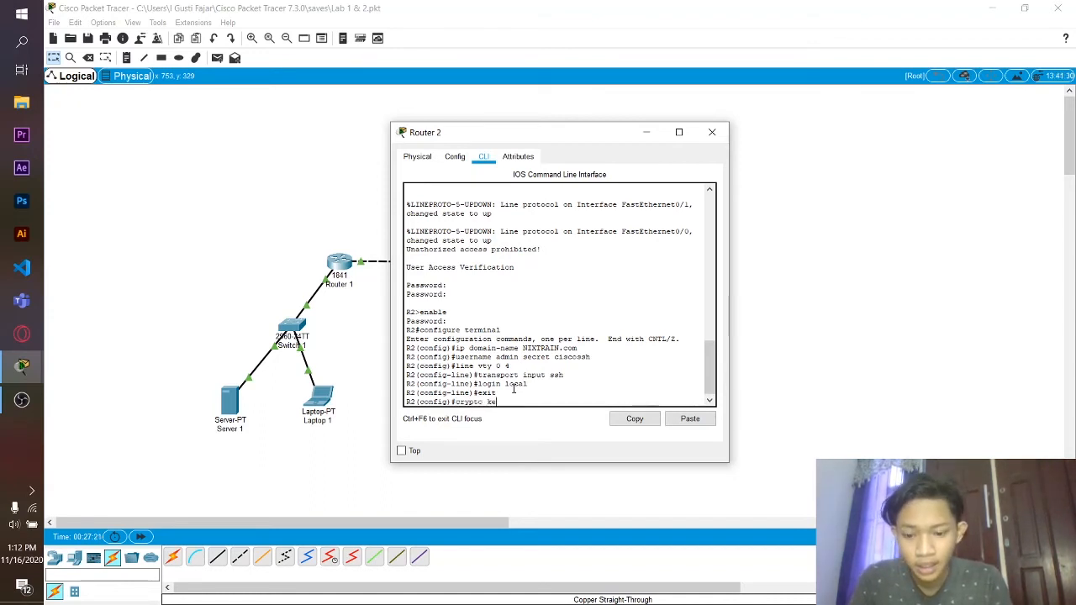
pyautogui.write('y genera')
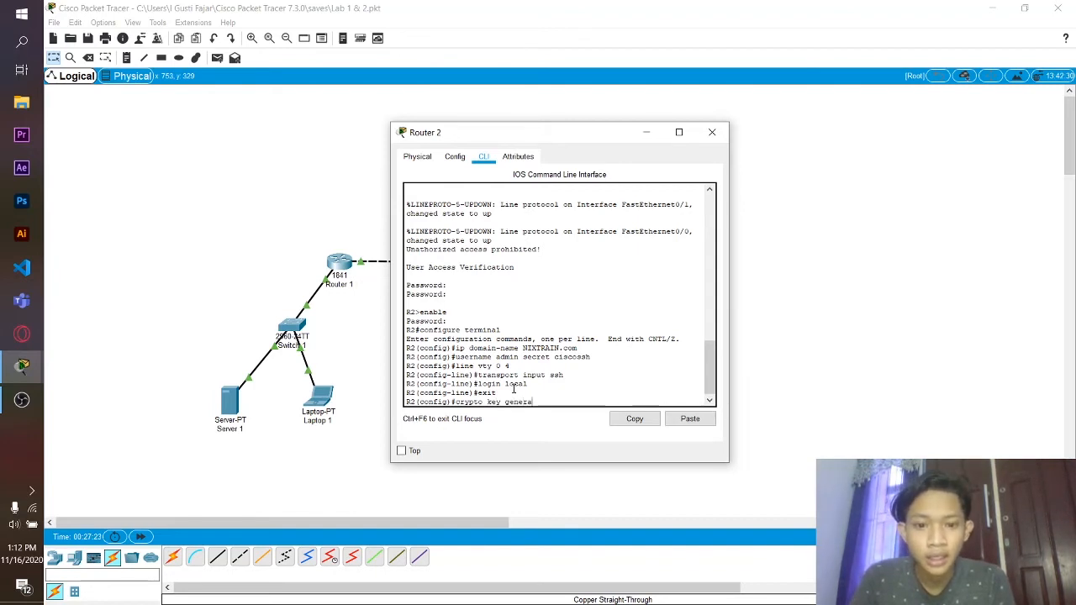
pyautogui.write('te ')
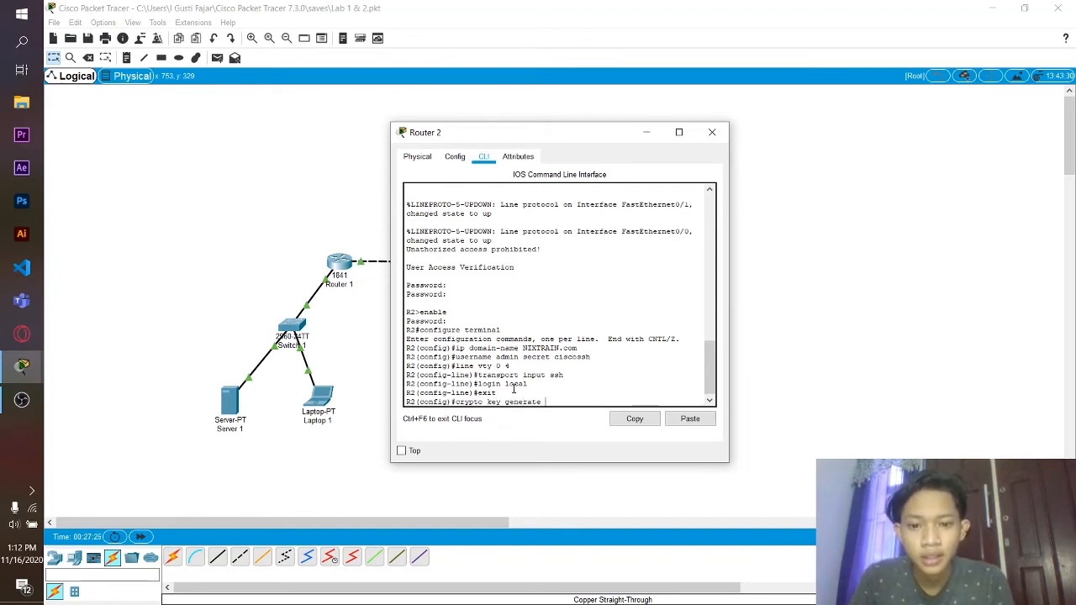
pyautogui.write('rsa')
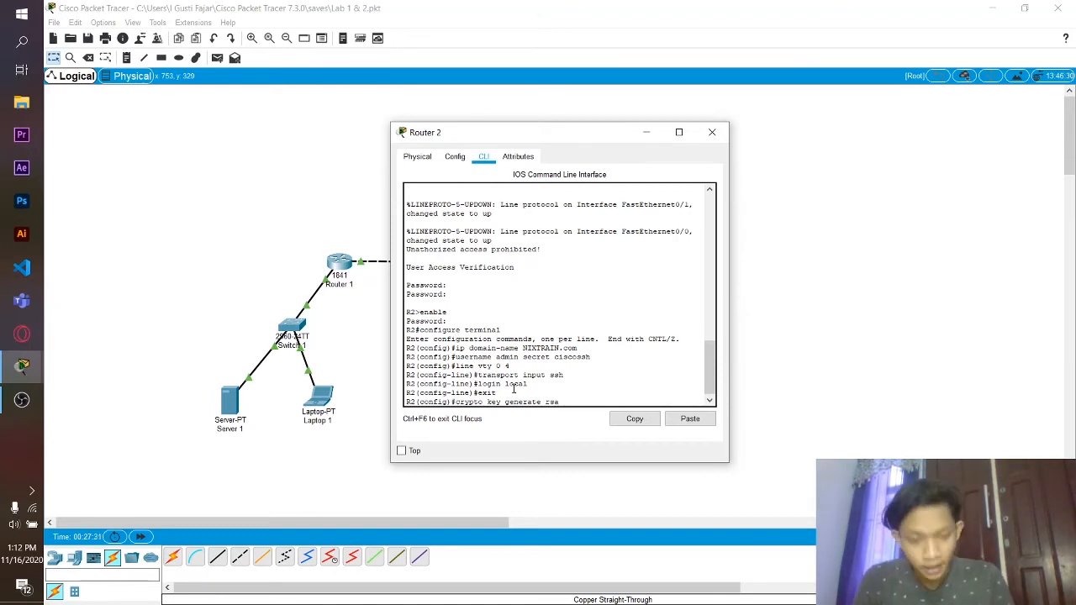
pyautogui.press('Return')
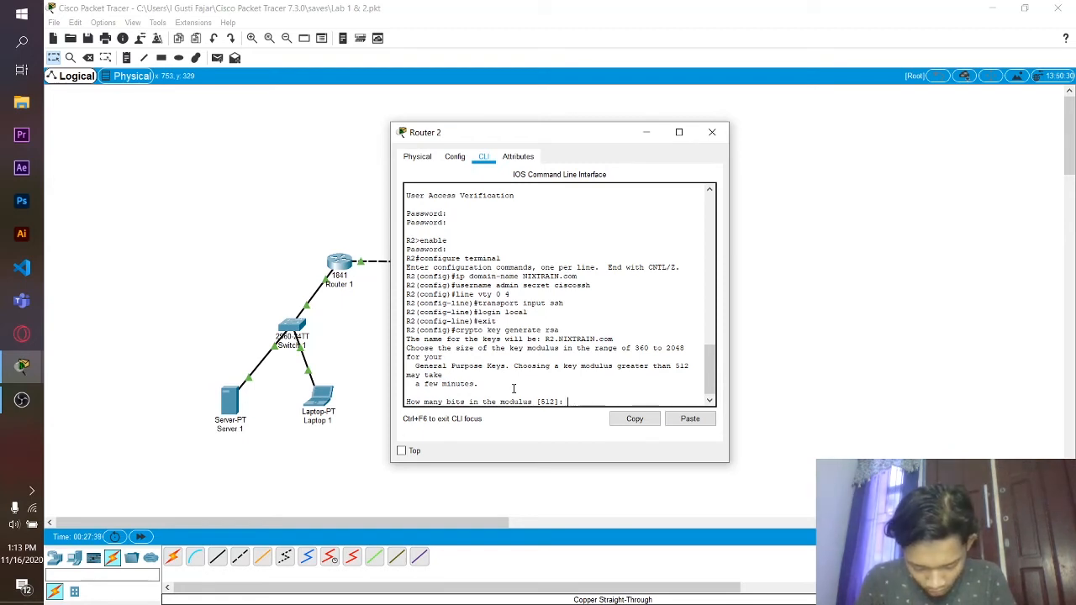
pyautogui.write('10')
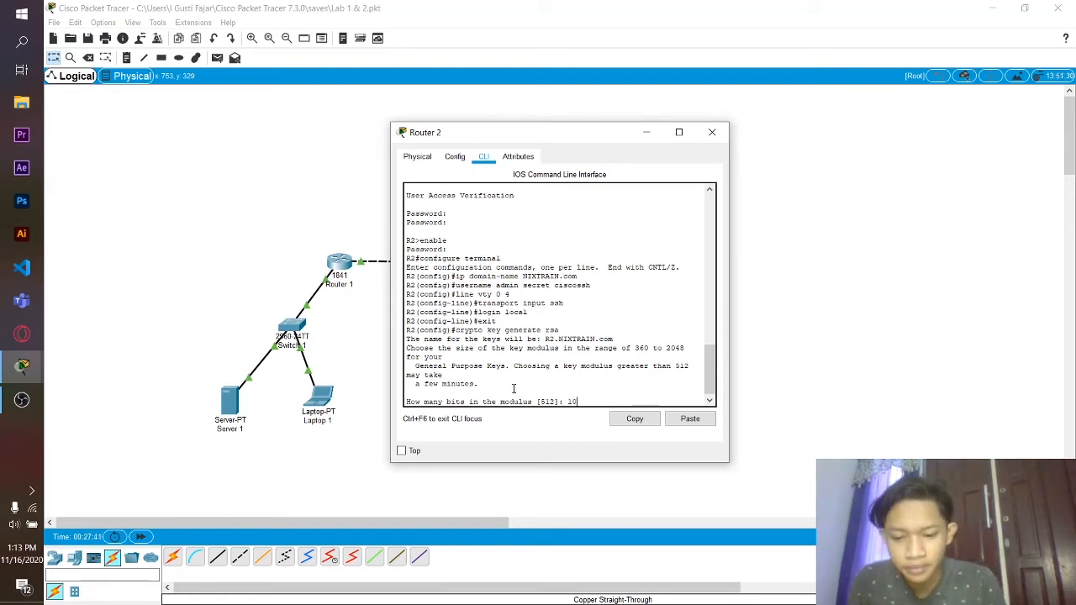
pyautogui.write('24')
pyautogui.press('Return')
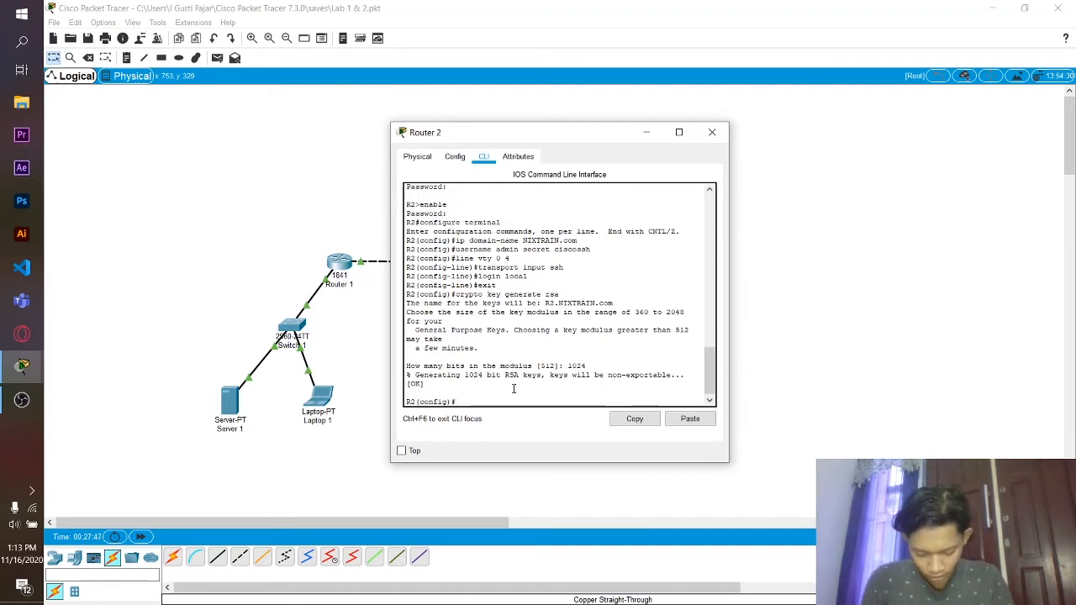
# - Exit configuration mode and ping 192.168.2.11 from Router 2, getting 4 of 5 replies
pyautogui.write('exit')
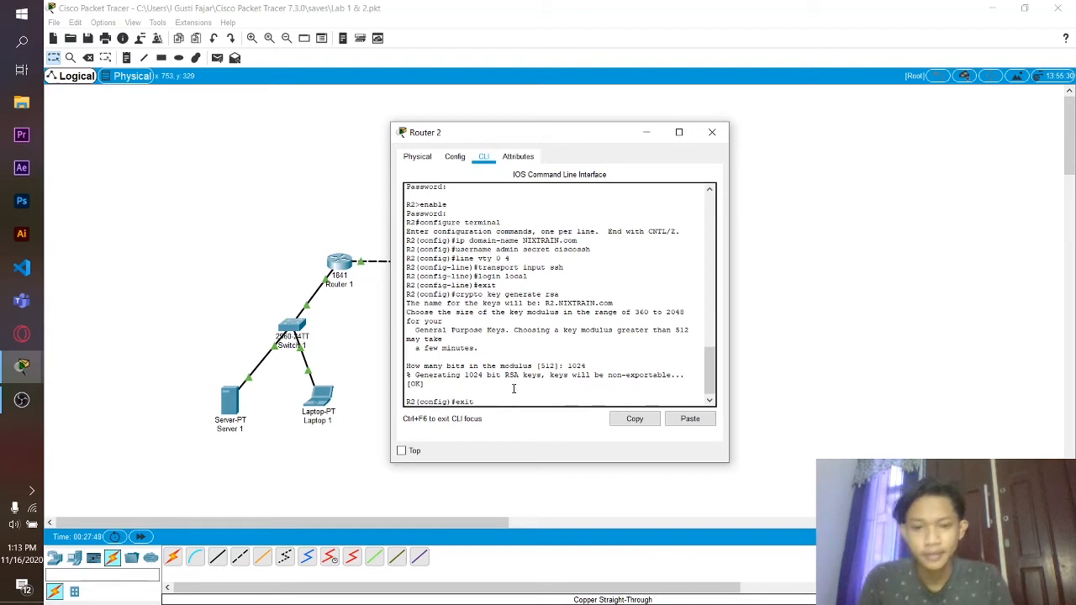
pyautogui.press('Return')
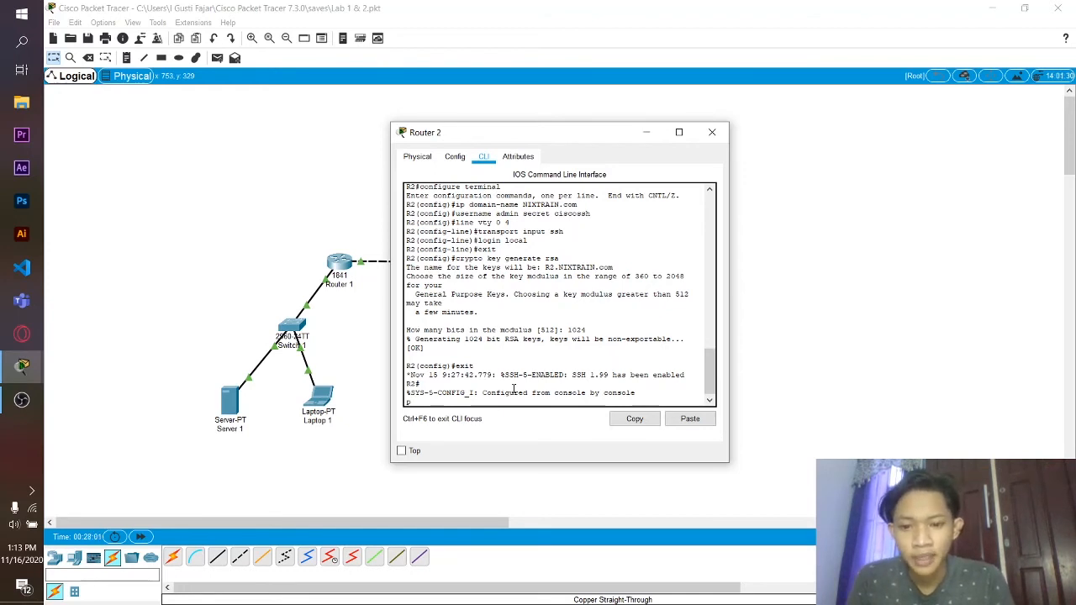
pyautogui.write('i')
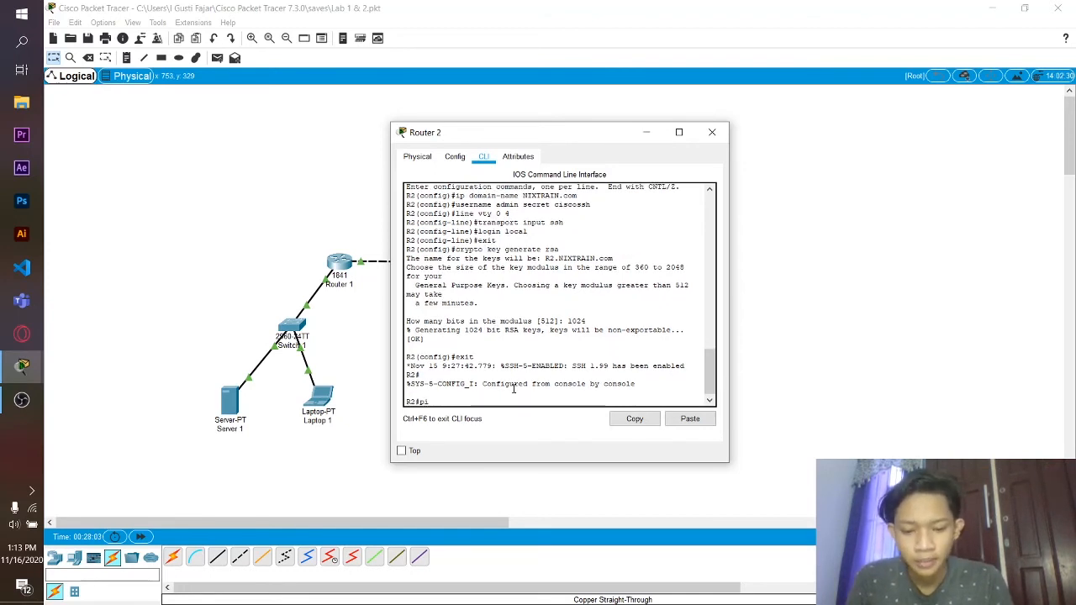
pyautogui.write('ng 192')
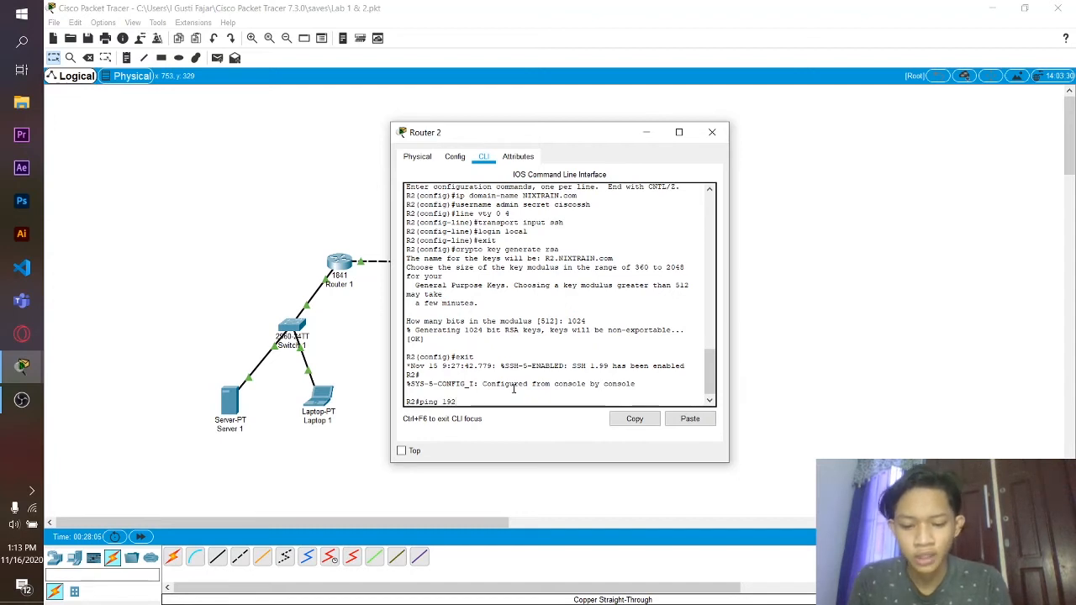
pyautogui.write('.168')
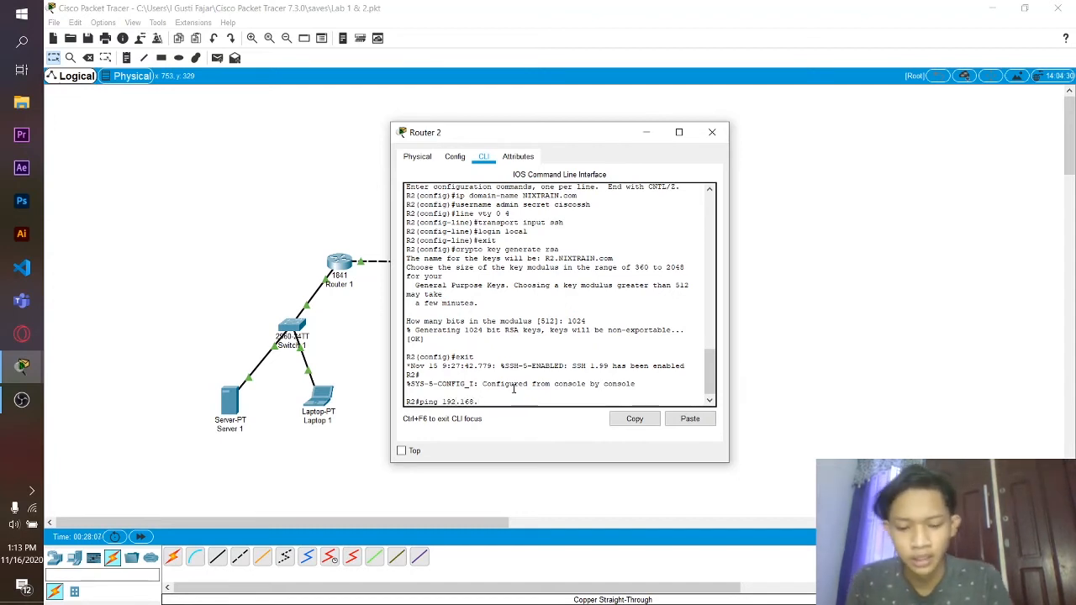
pyautogui.write('.2.11')
pyautogui.press('Return')
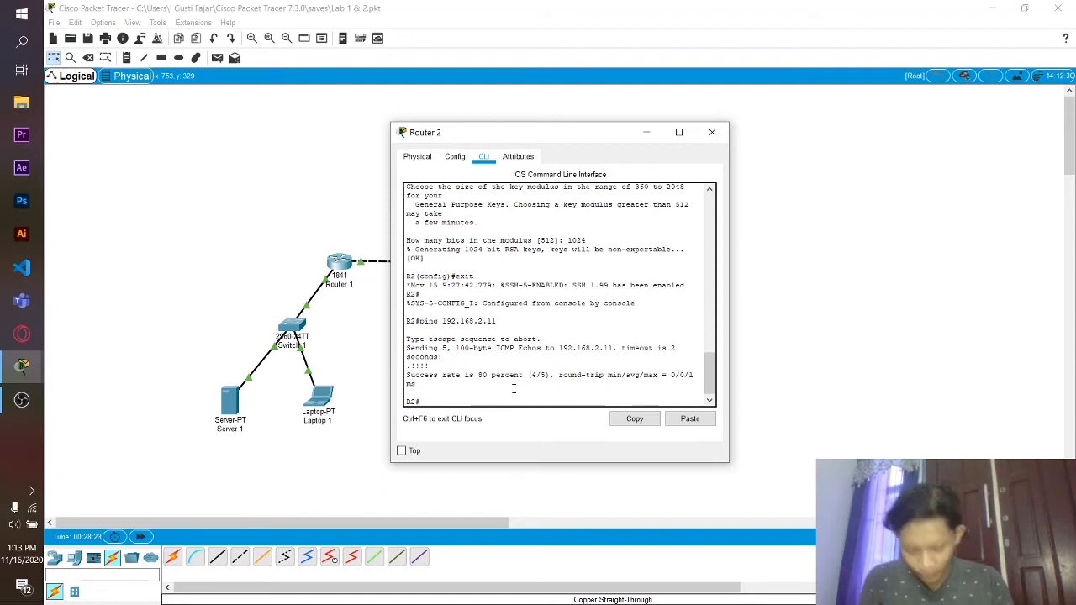
# - Copy Router 2's running-config to TFTP host 192.168.2.11 under the default R2-confg name
pyautogui.write('copy')
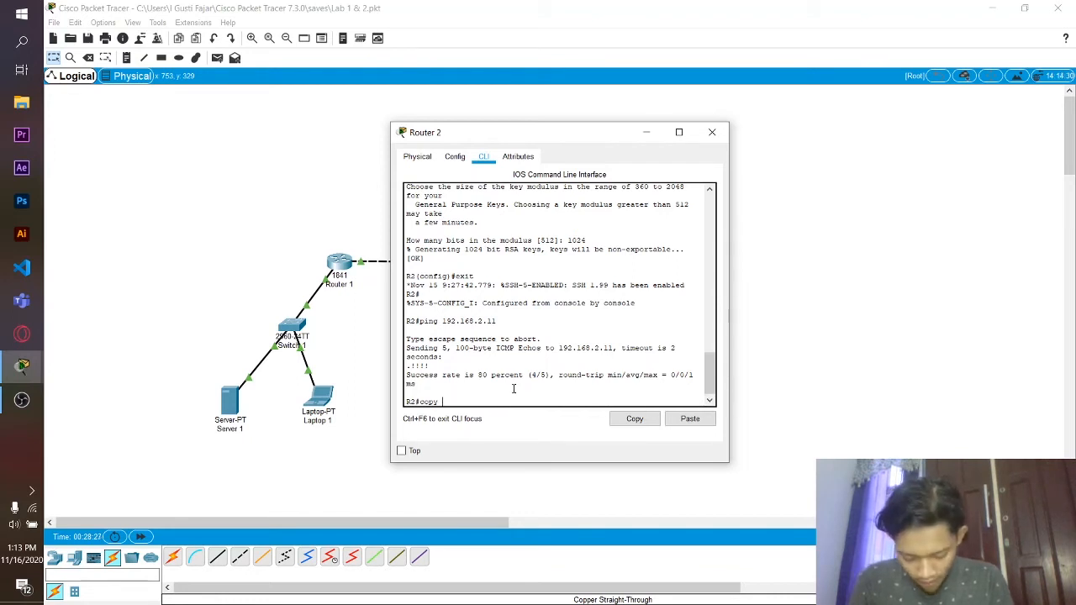
pyautogui.write(' running')
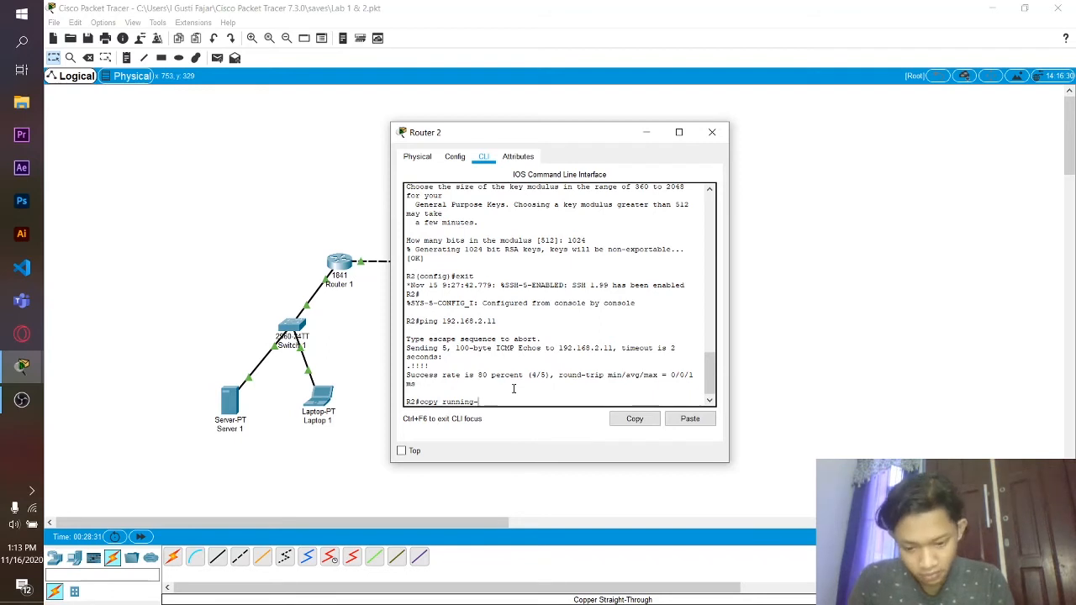
pyautogui.write('-config')
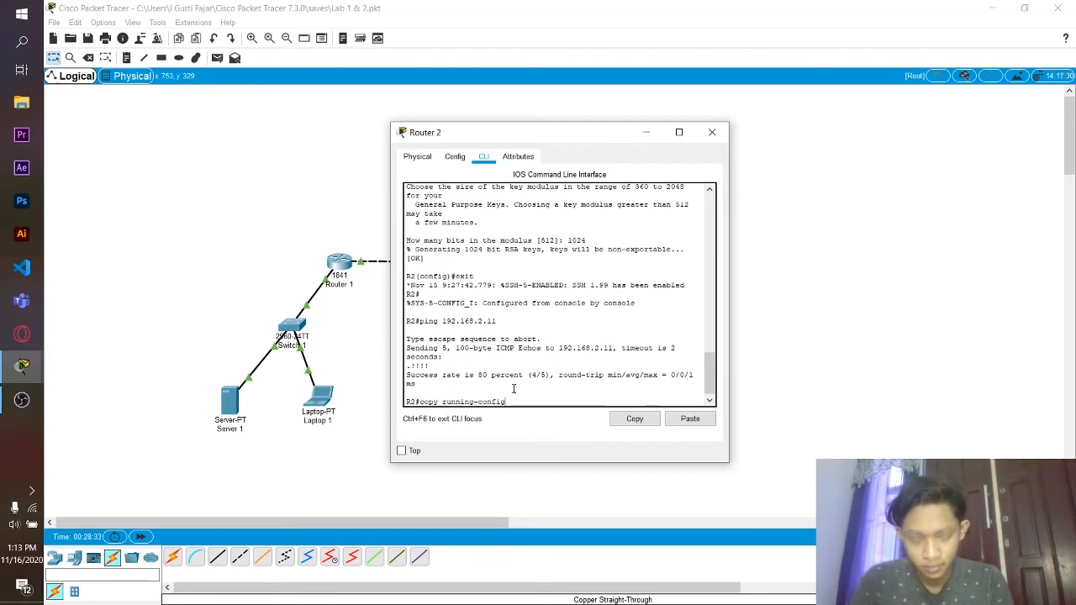
pyautogui.write(' tftp')
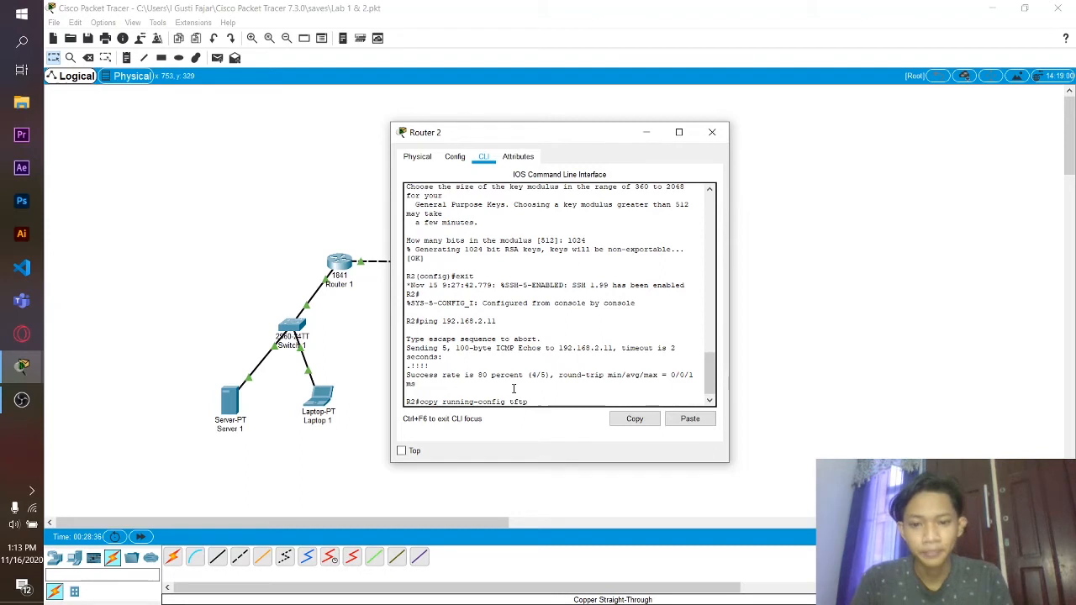
pyautogui.press('Return')
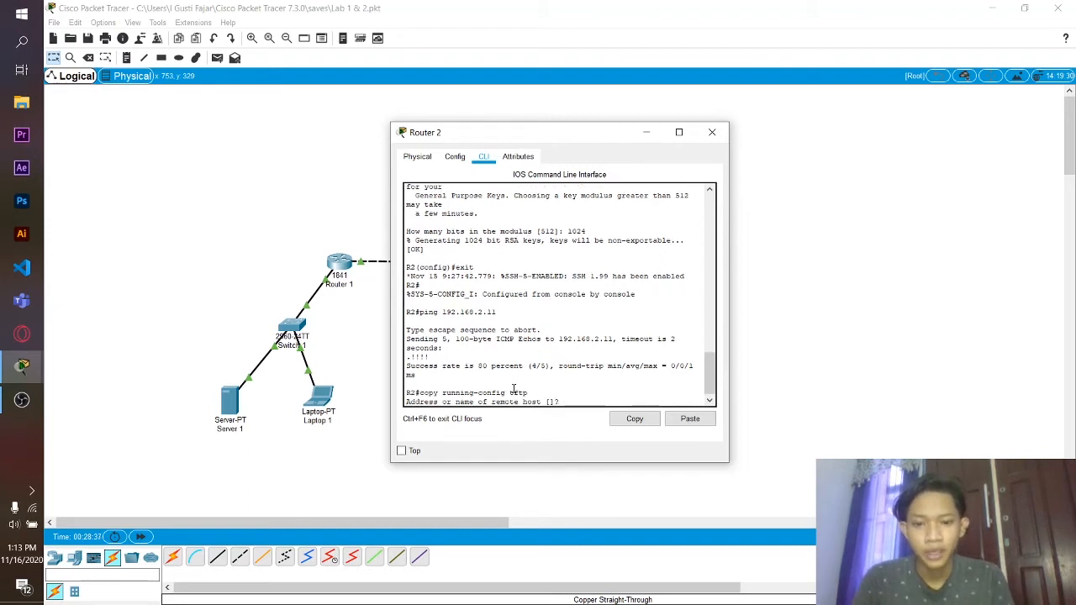
pyautogui.write('192')
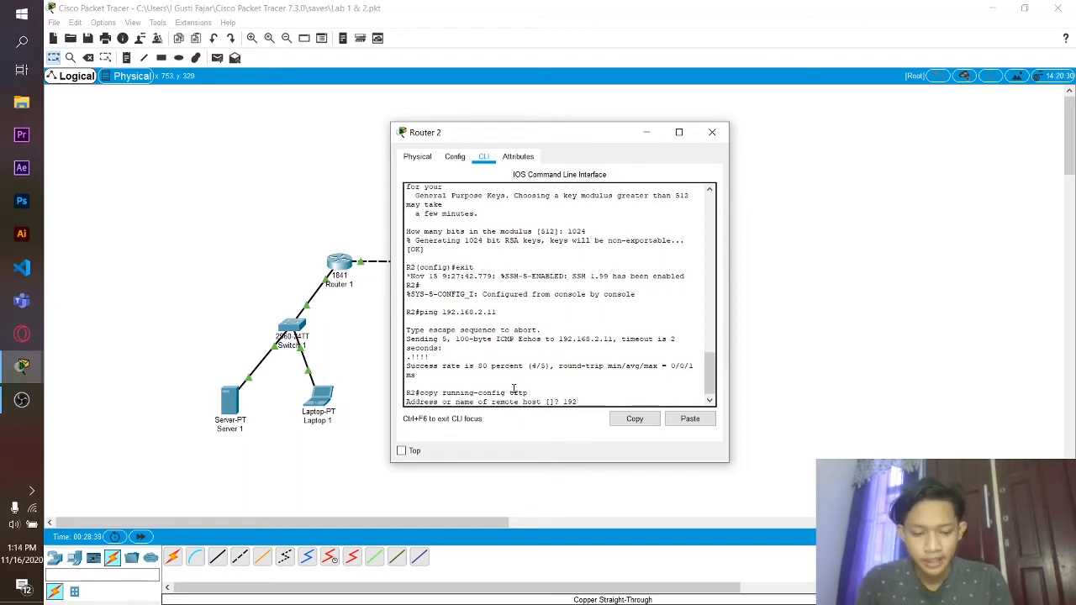
pyautogui.write('.')
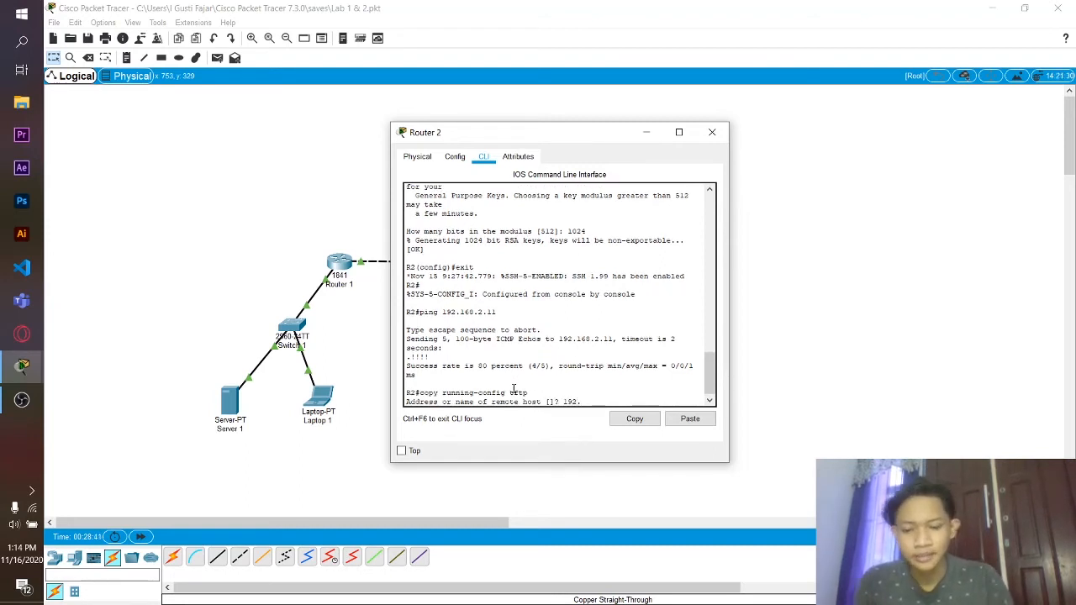
pyautogui.write('16')
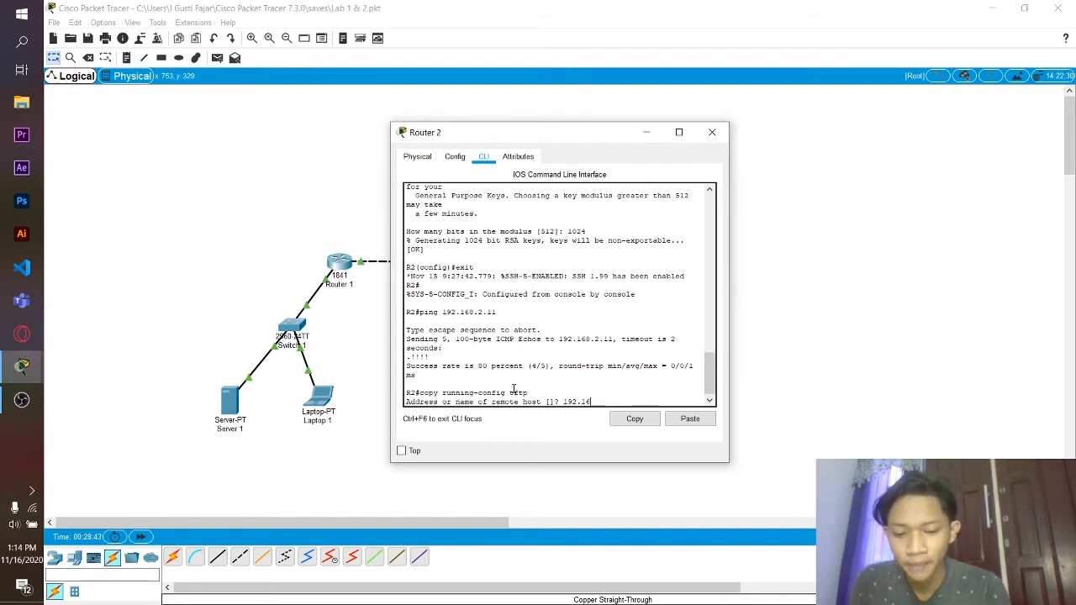
pyautogui.write('8.2.11')
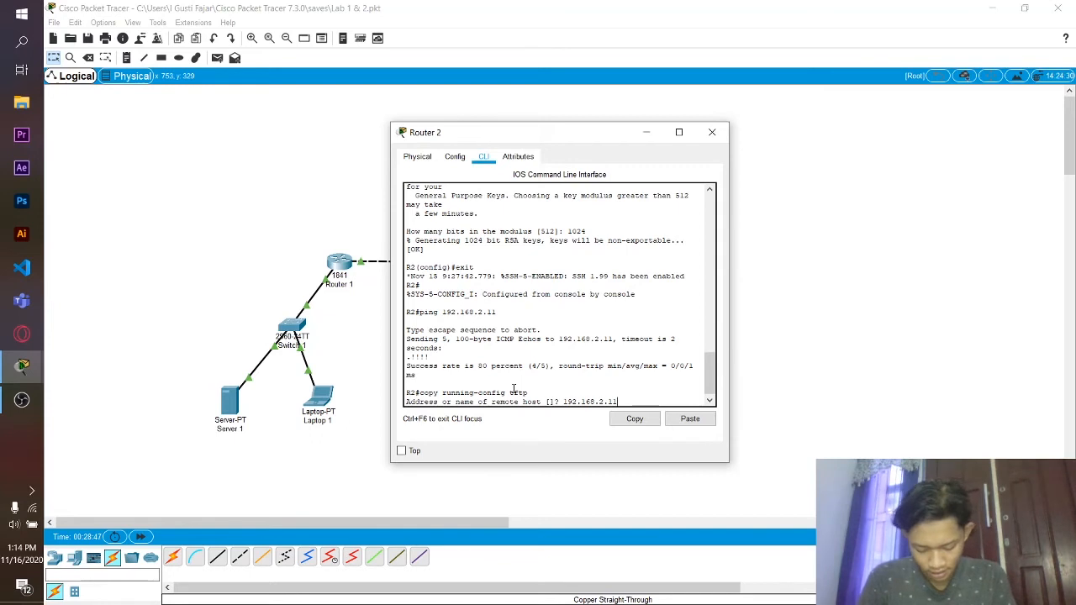
pyautogui.press('Return')
pyautogui.press('Return')
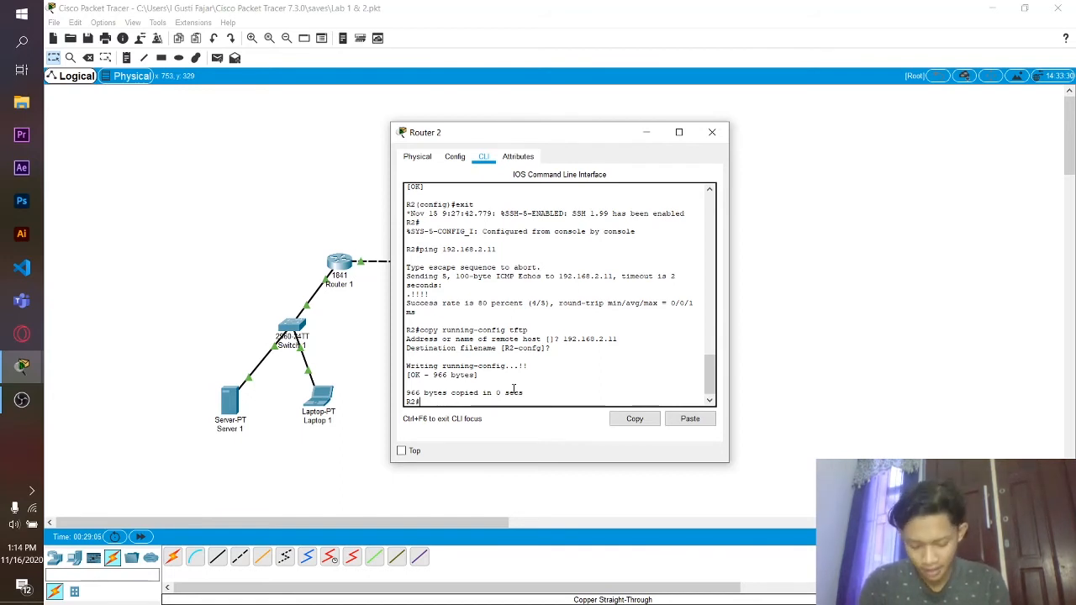
pyautogui.write('show d')
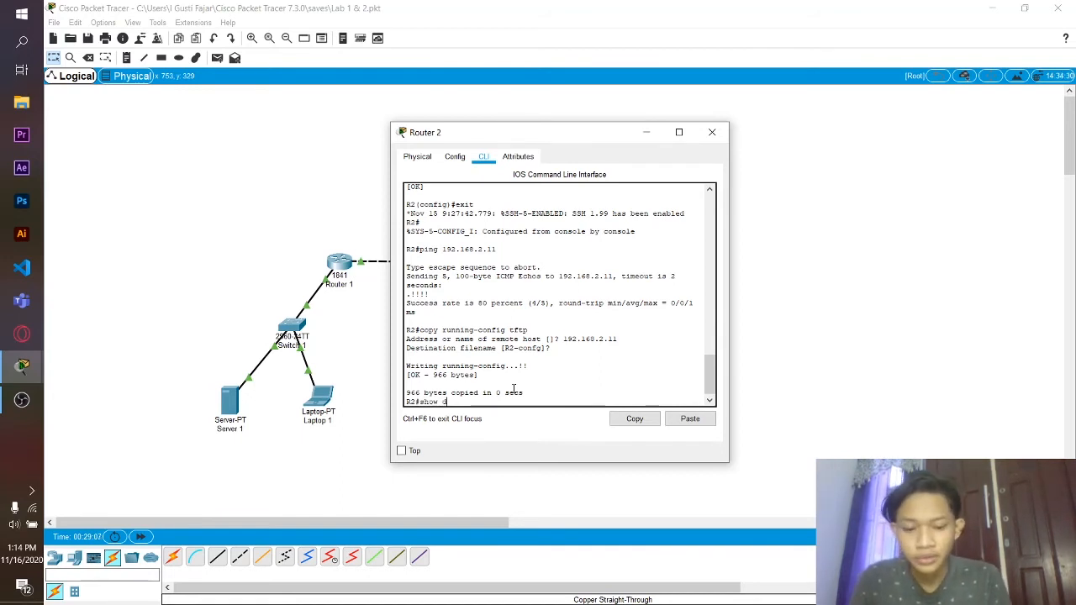
pyautogui.write('lash')
# - Run show flash to list Router 2's flash, including c1841-advipservicesk9-mz.124-15.T1.bin
pyautogui.press('Return')
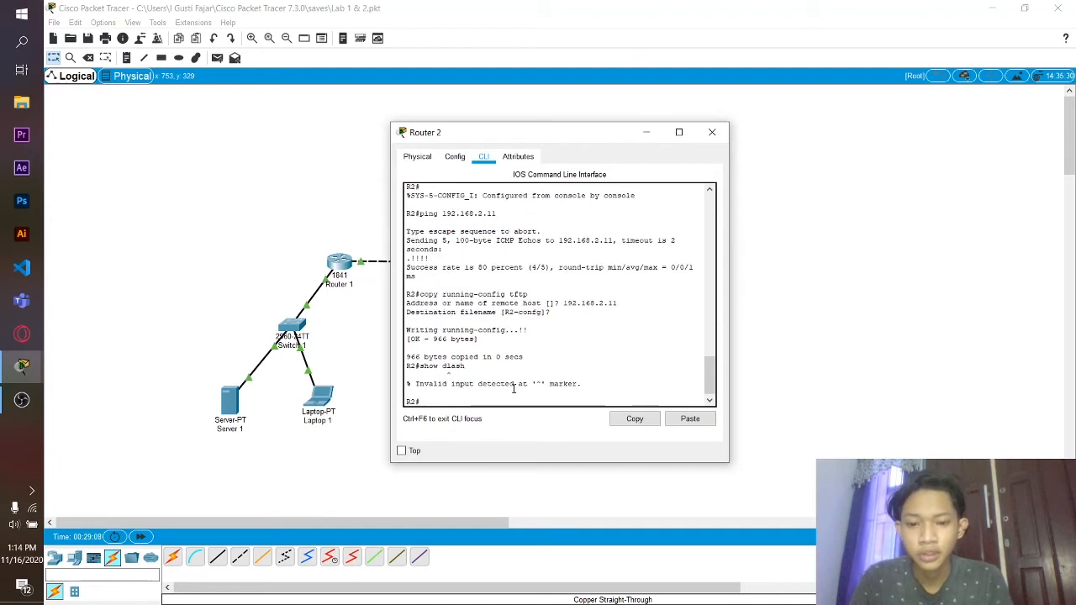
pyautogui.write('show fa')
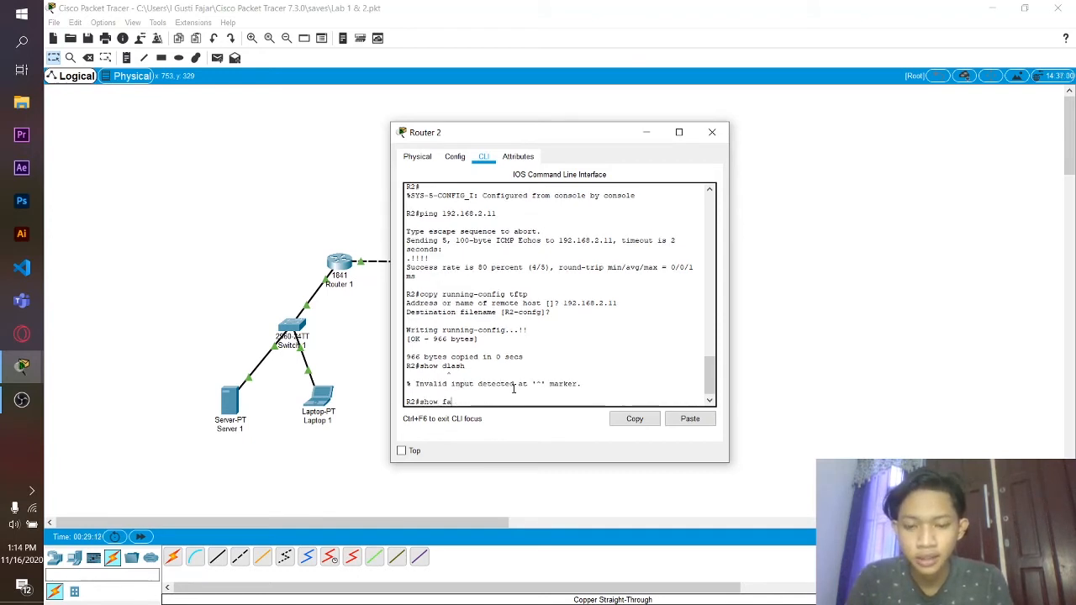
pyautogui.press('BackSpace')
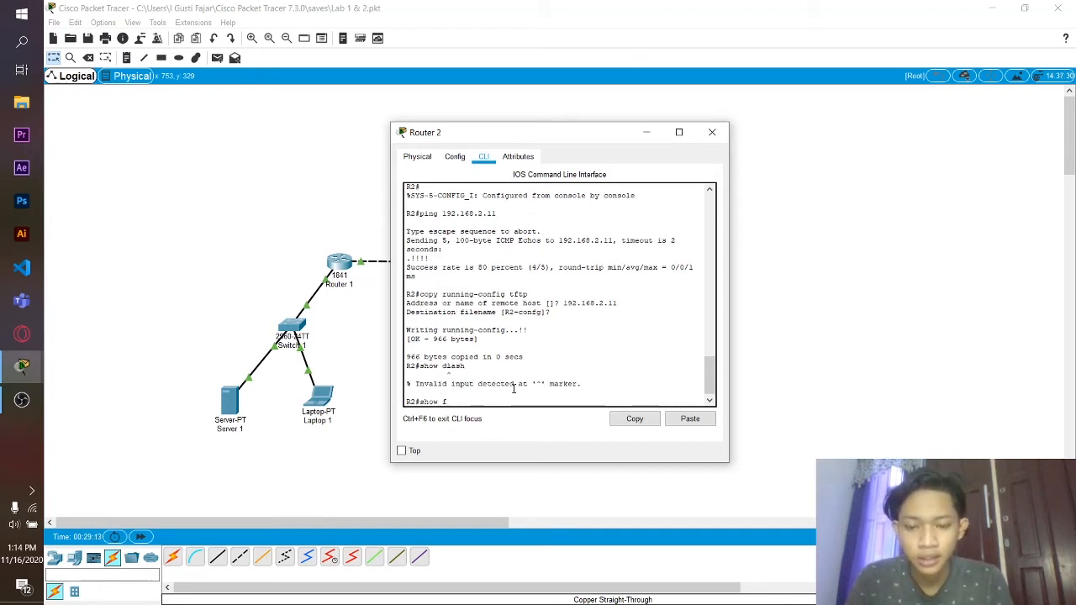
pyautogui.write('lash')
pyautogui.press('Return')
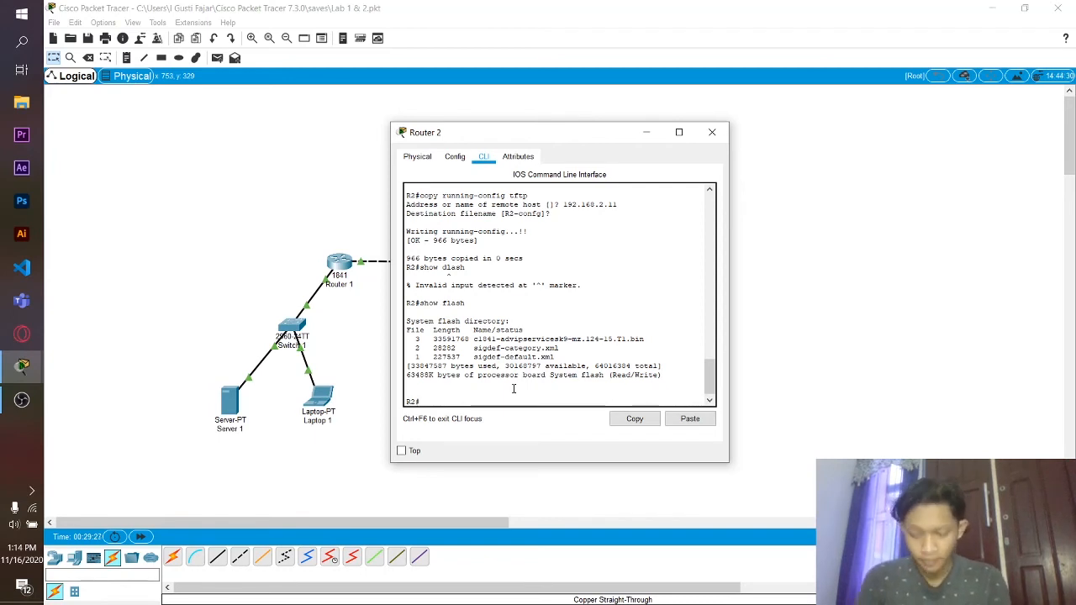
pyautogui.write('copy flash')
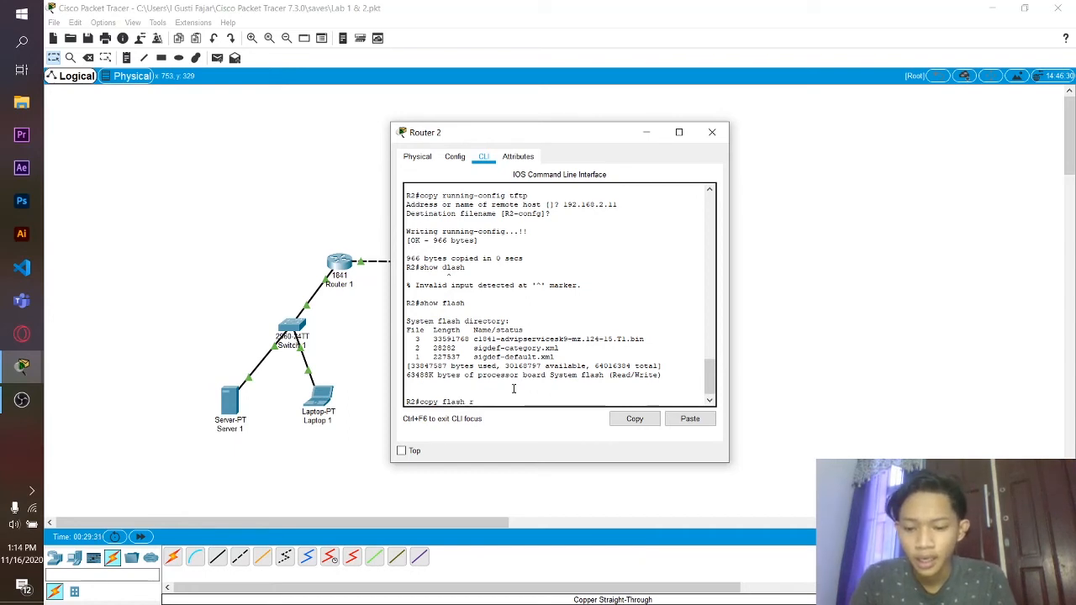
pyautogui.write(' r2')
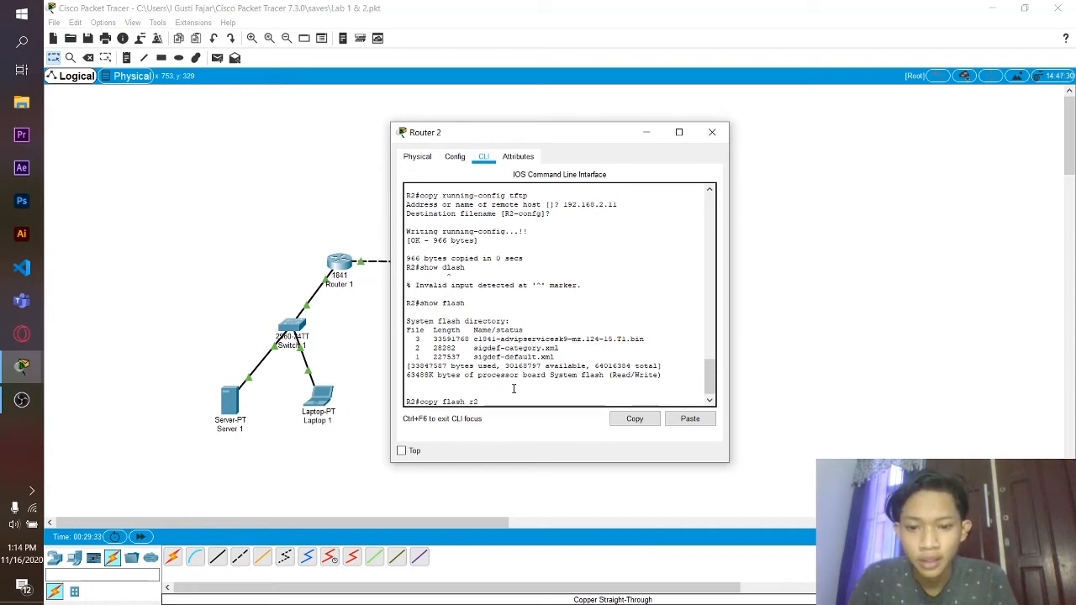
# - Run copy flash tftp and copy the IOS image name c1841-advipservicesk9-mz.124-15.T1.bin
pyautogui.press('BackSpace')
pyautogui.press('BackSpace')
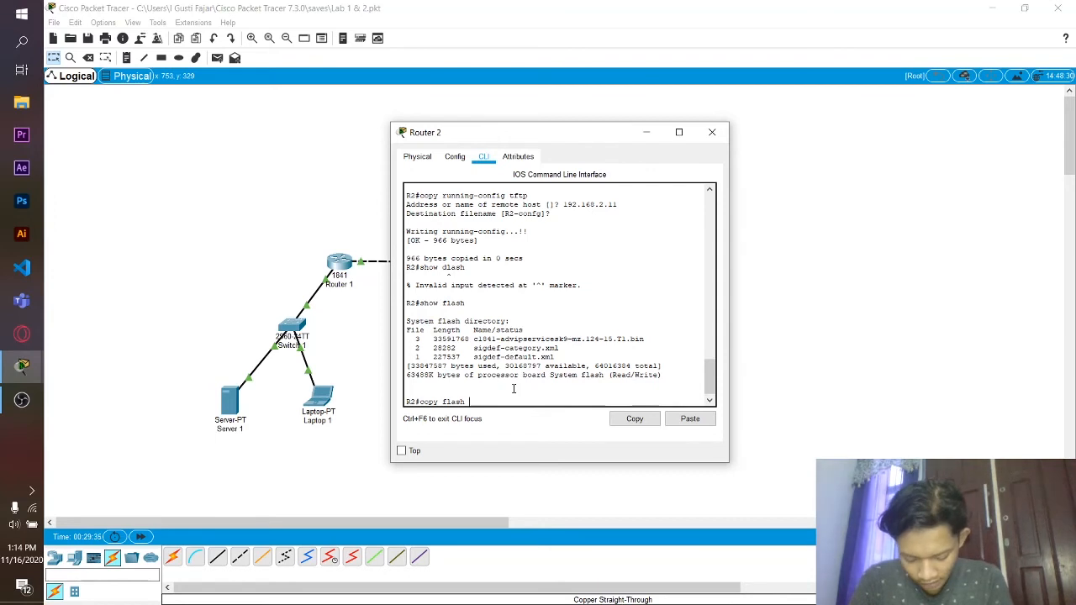
pyautogui.write('tftp')
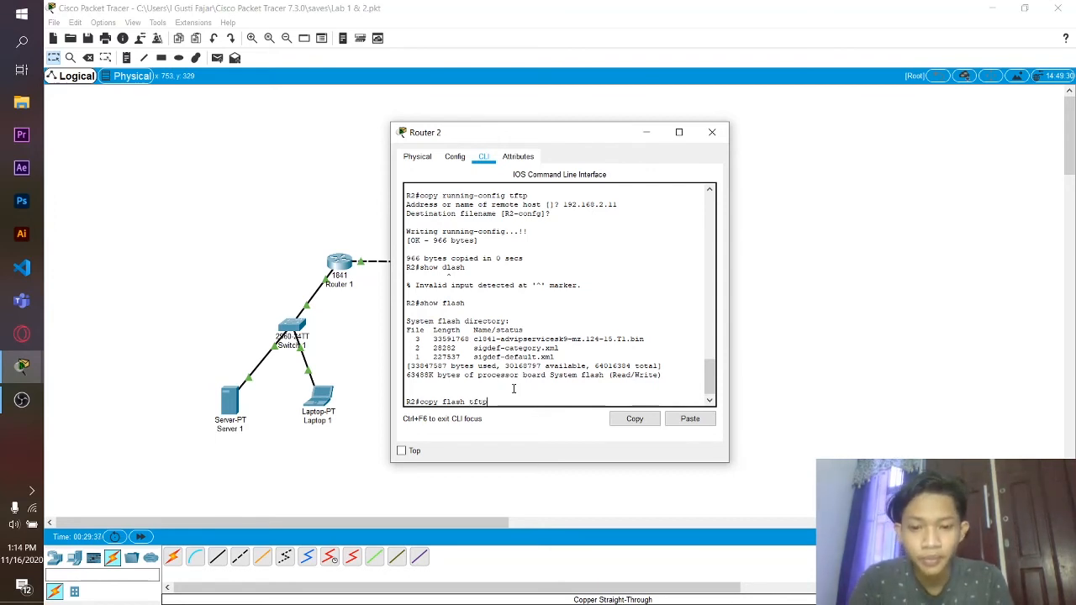
pyautogui.press('Return')
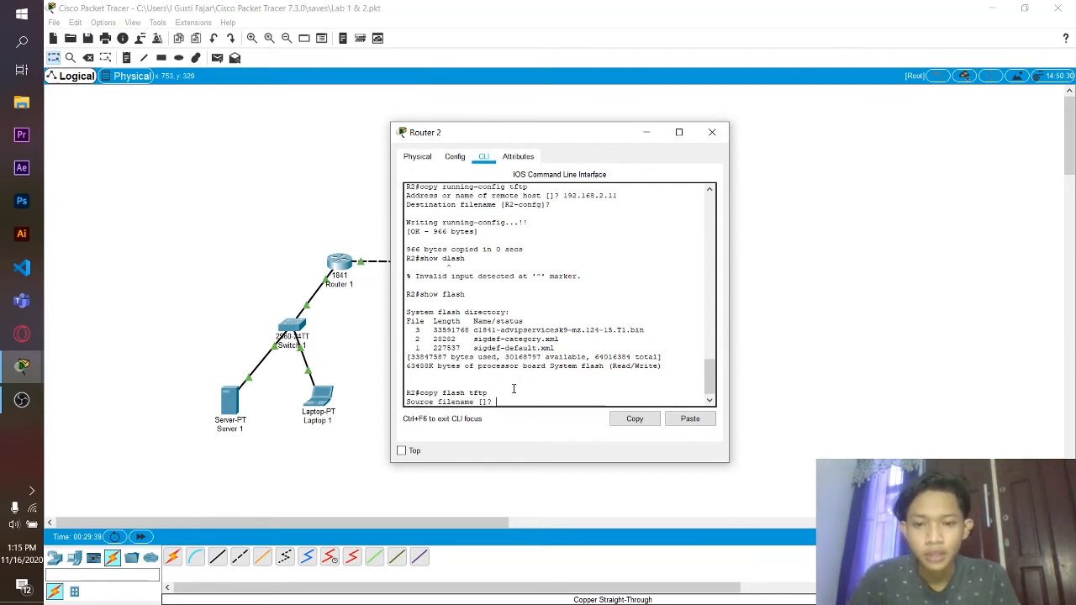
pyautogui.moveTo(645, 330); pyautogui.dragTo(474, 332)
pyautogui.hotkey('ctrl', 'c')
pyautogui.rightClick(477, 330)
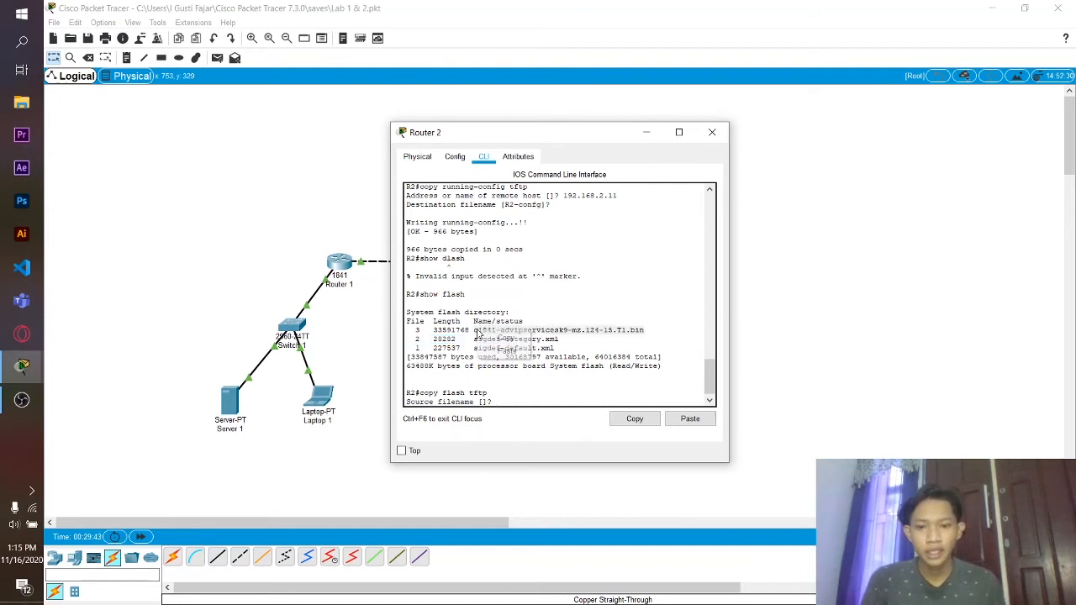
pyautogui.click(503, 339)
# - Paste the image as source file, send it to TFTP server 192.168.2.11, and close Router 2
pyautogui.click(496, 401)
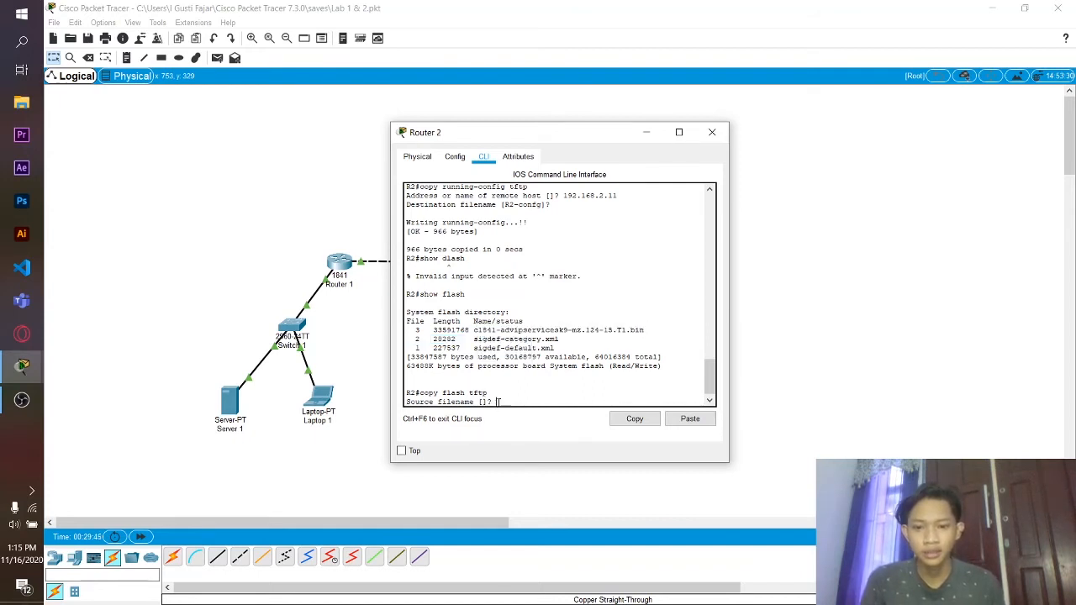
pyautogui.rightClick(497, 402)
pyautogui.click(524, 426)
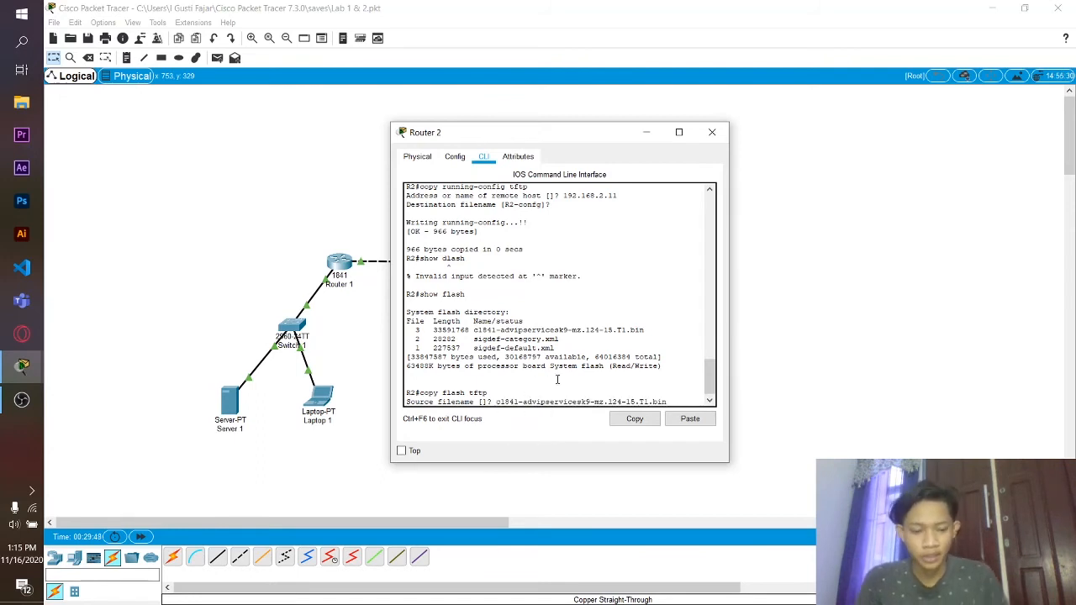
pyautogui.press('Return')
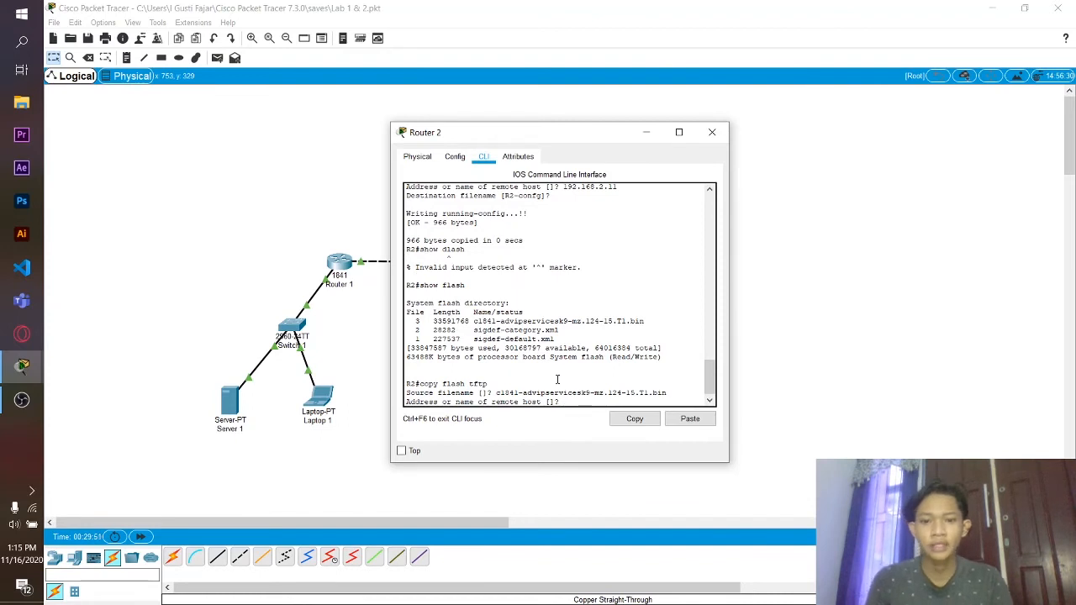
pyautogui.write('192')
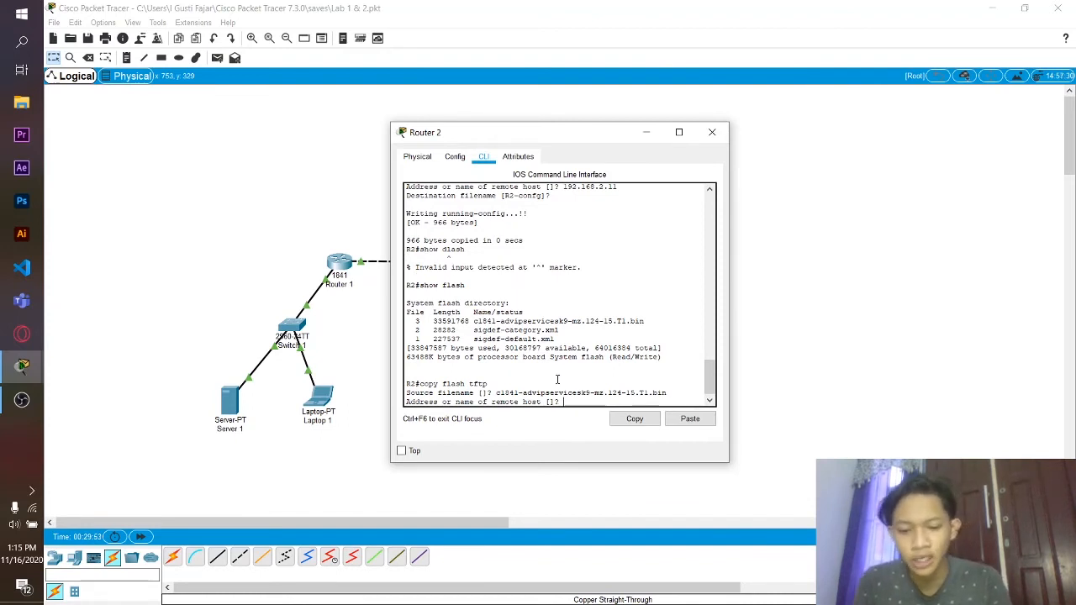
pyautogui.write('.1')
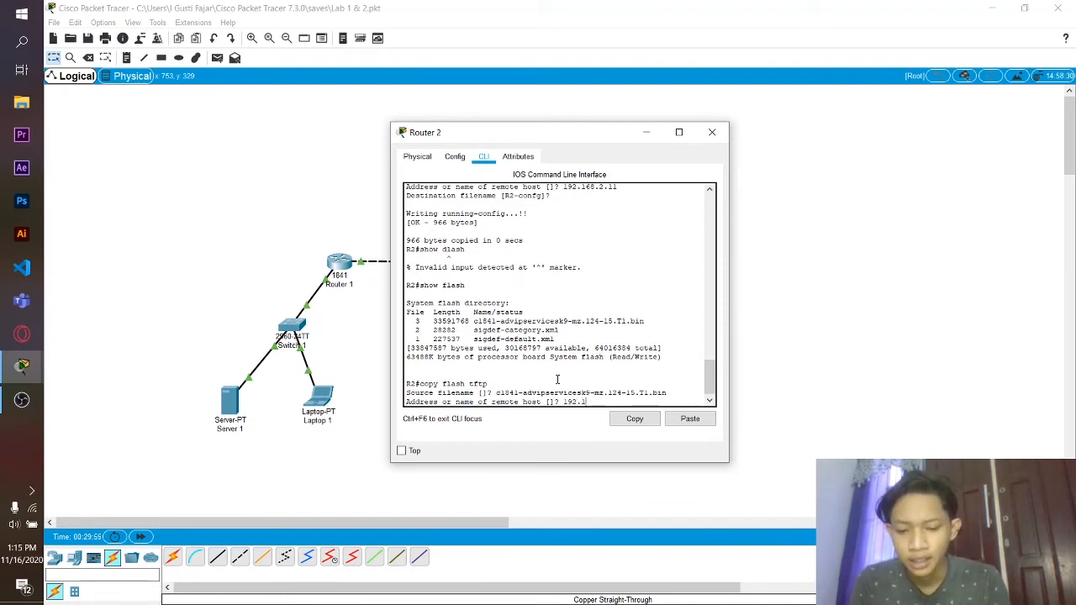
pyautogui.write('68.2.11')
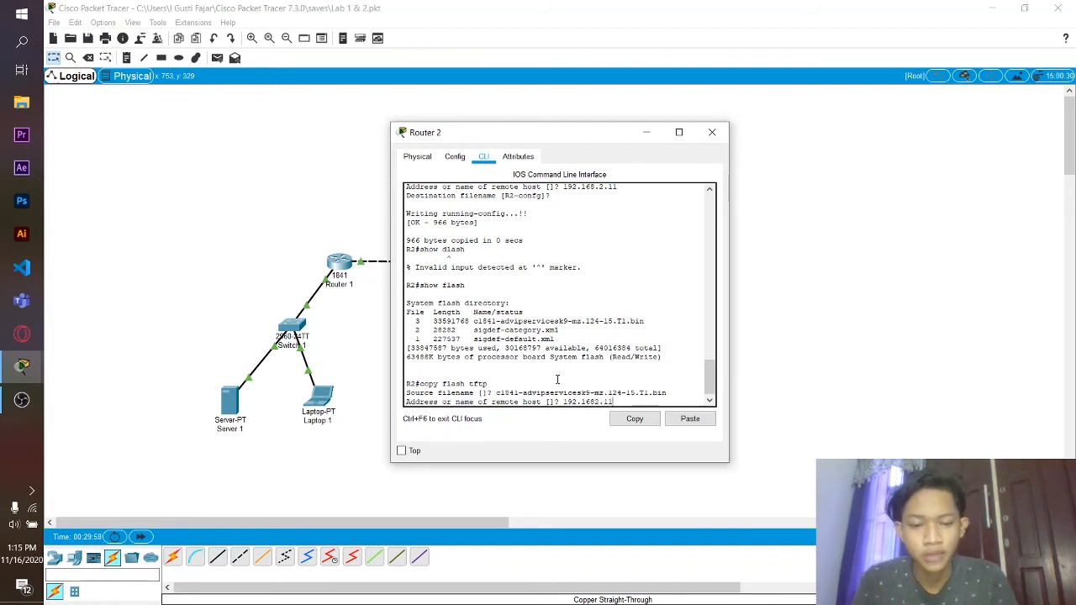
pyautogui.write('.')
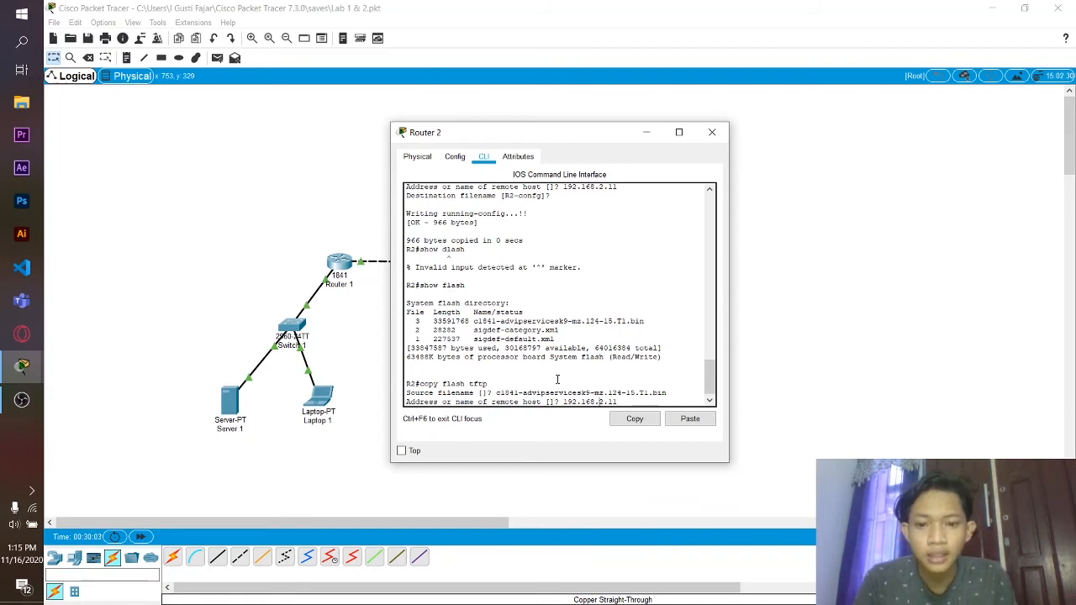
pyautogui.press('Return')
pyautogui.press('Return')
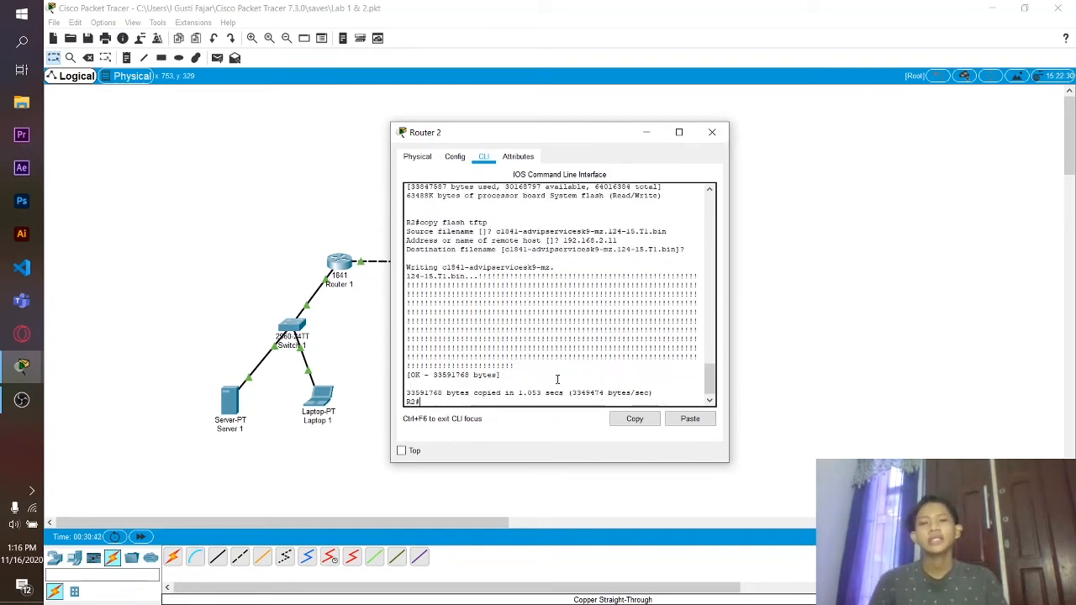
pyautogui.click(712, 133)
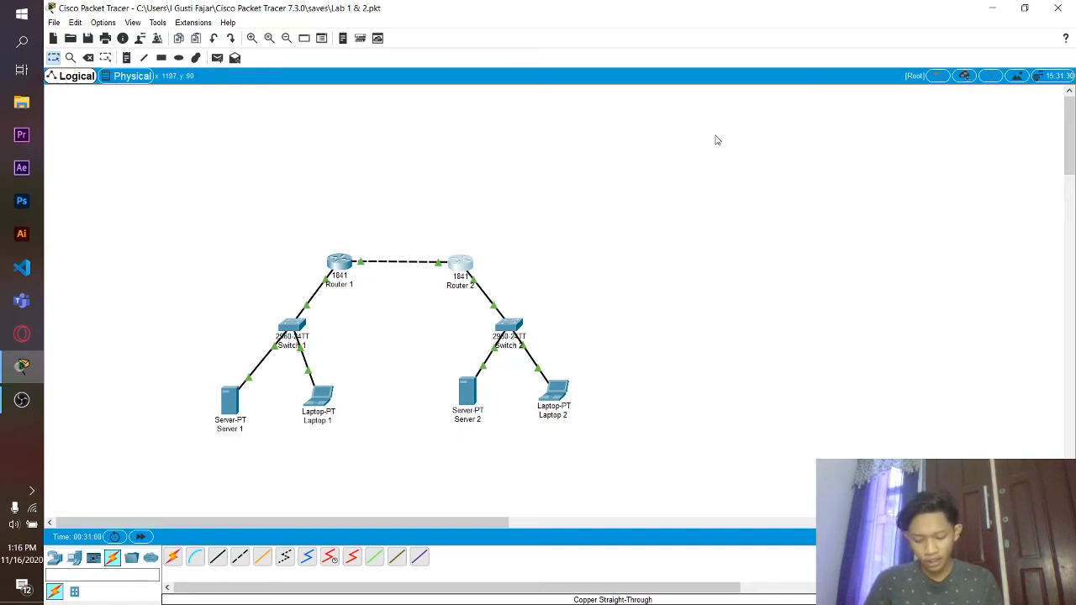
# - Log in to Router 1's console with its passwords and enable privileged mode at R1#
pyautogui.click(340, 262)
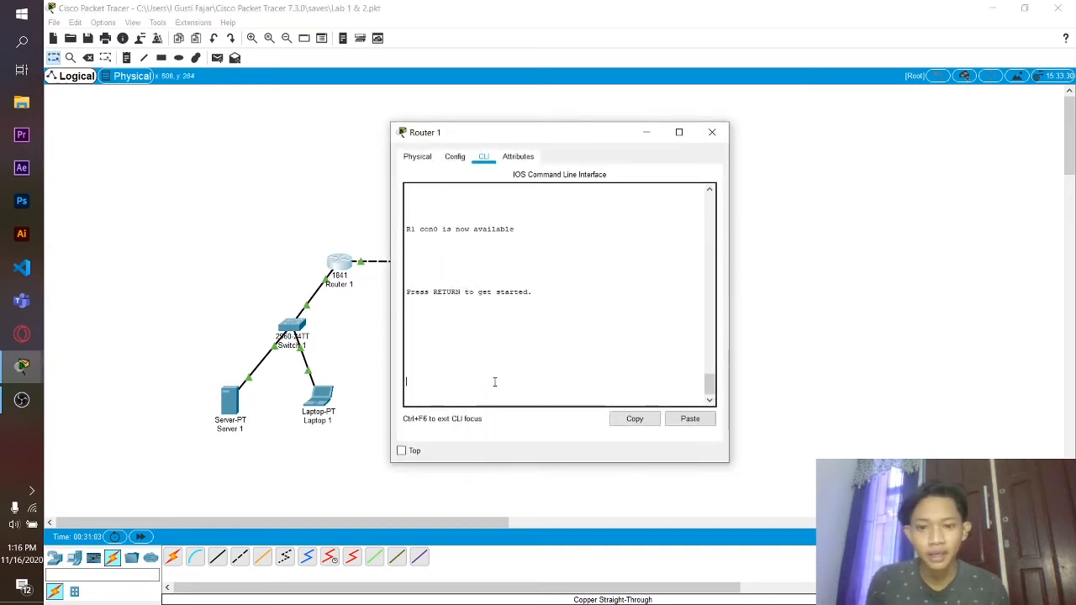
pyautogui.press('Return')
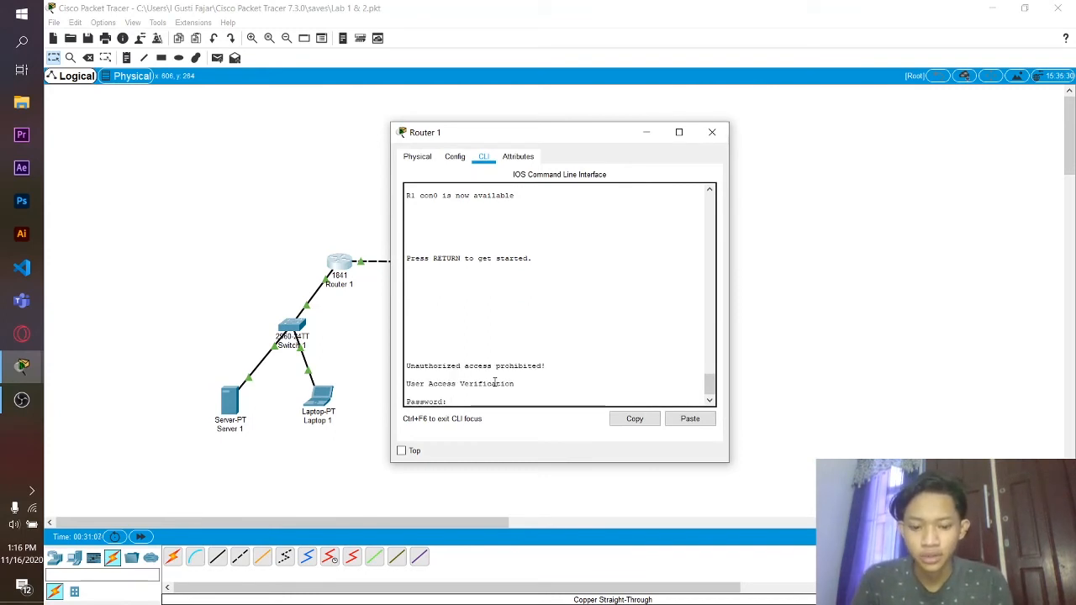
pyautogui.press('Return')
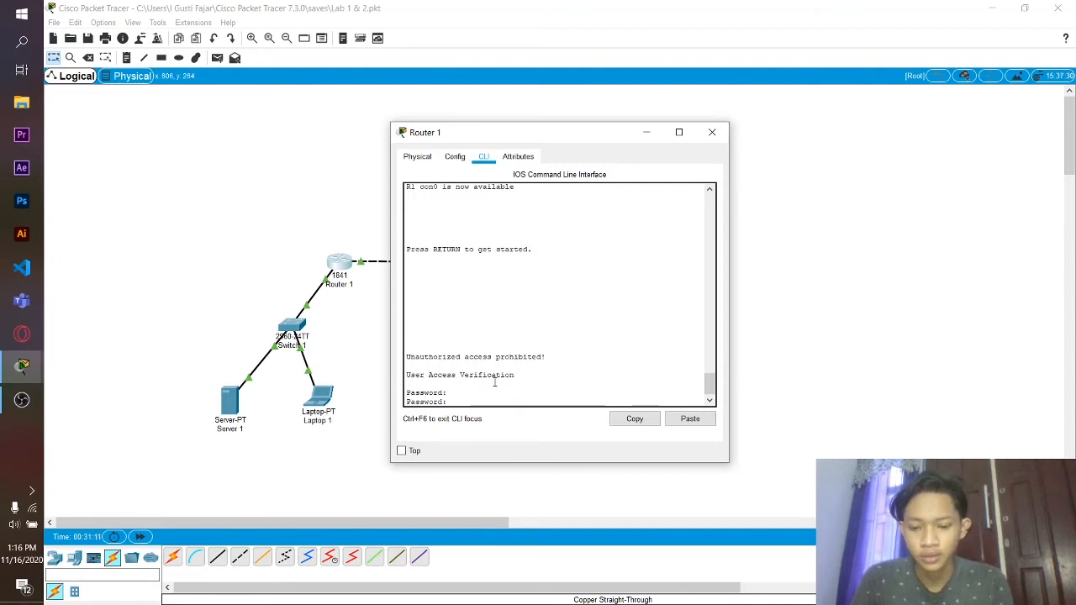
pyautogui.press('Return')
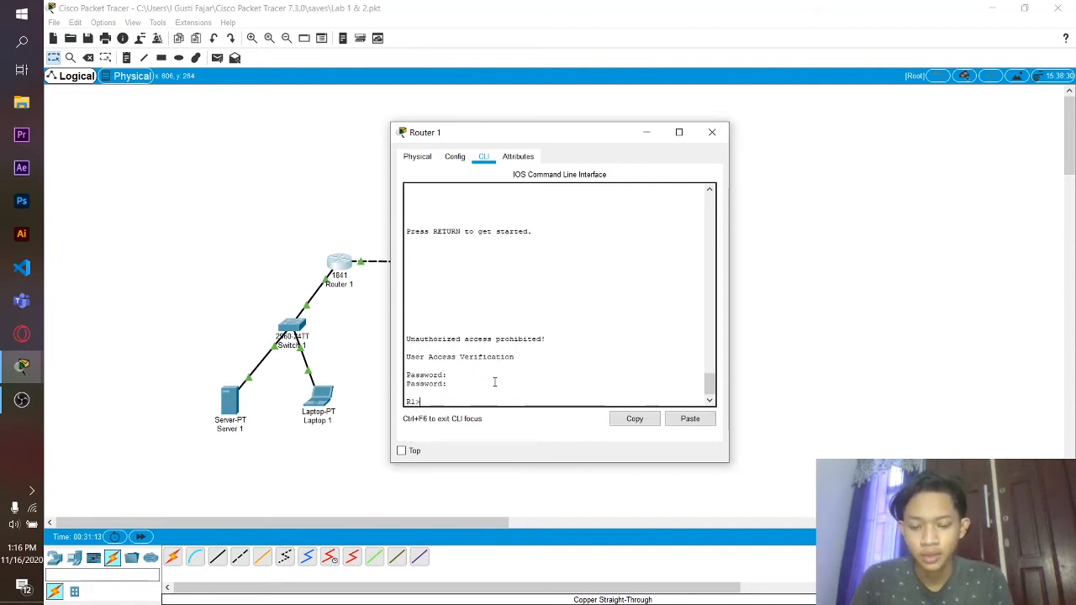
pyautogui.write('enable')
pyautogui.press('Return')
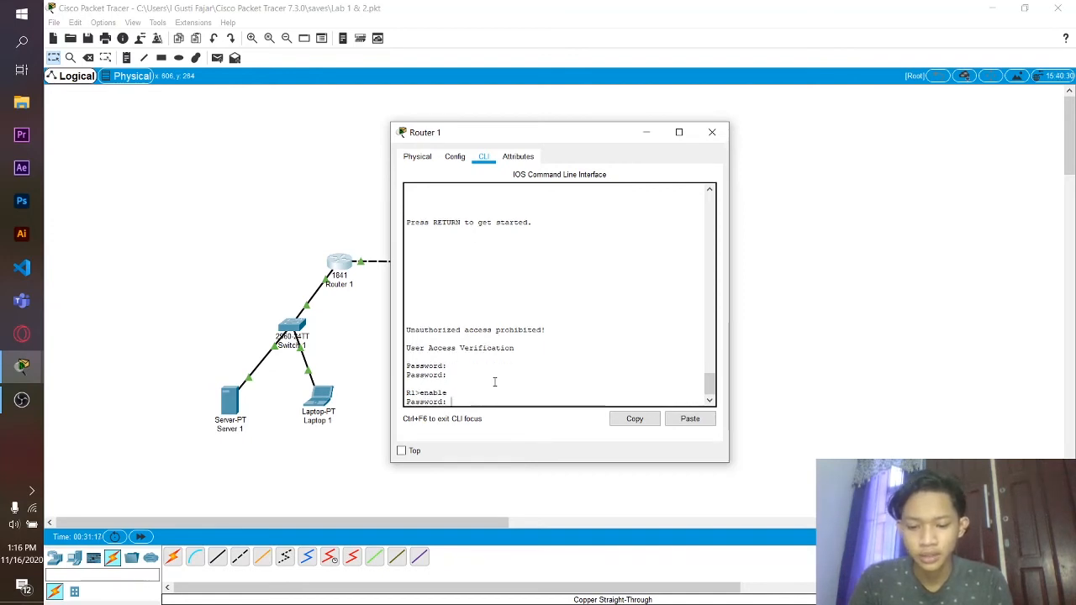
pyautogui.press('Return')
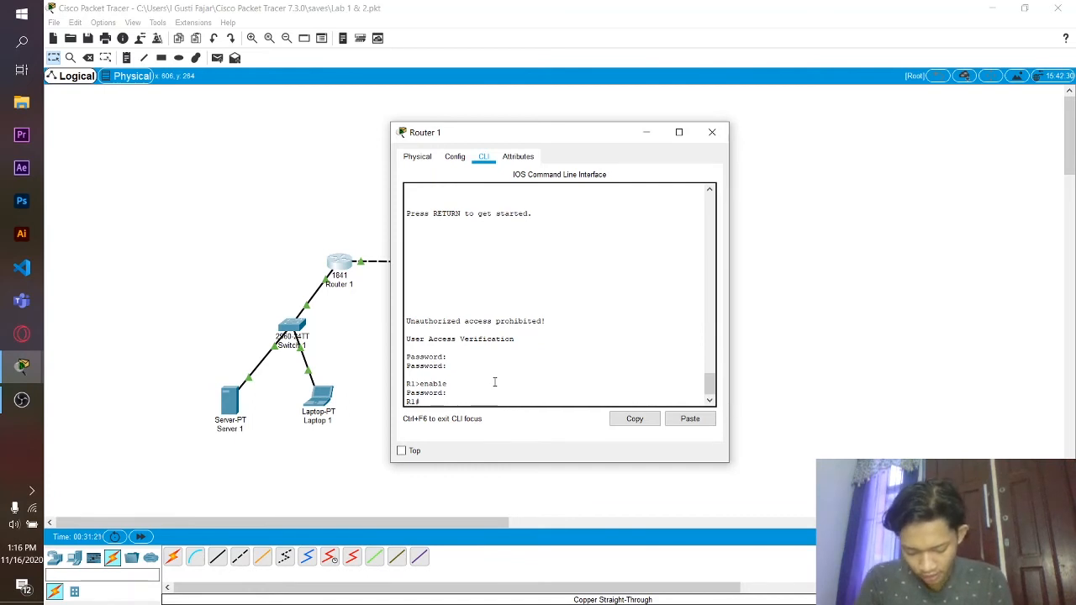
pyautogui.write('copy')
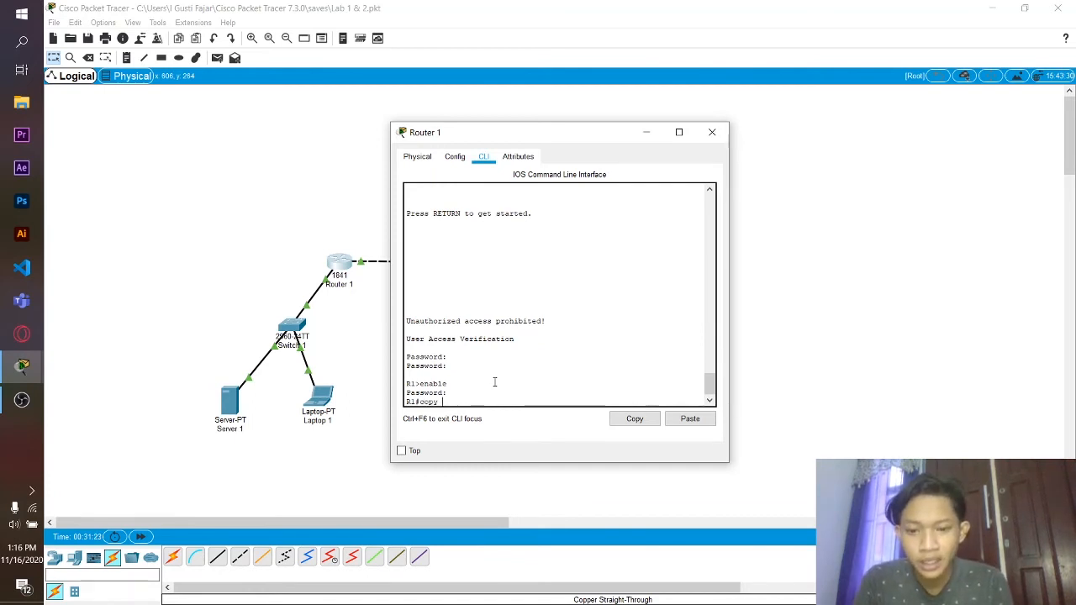
pyautogui.write(' tftp')
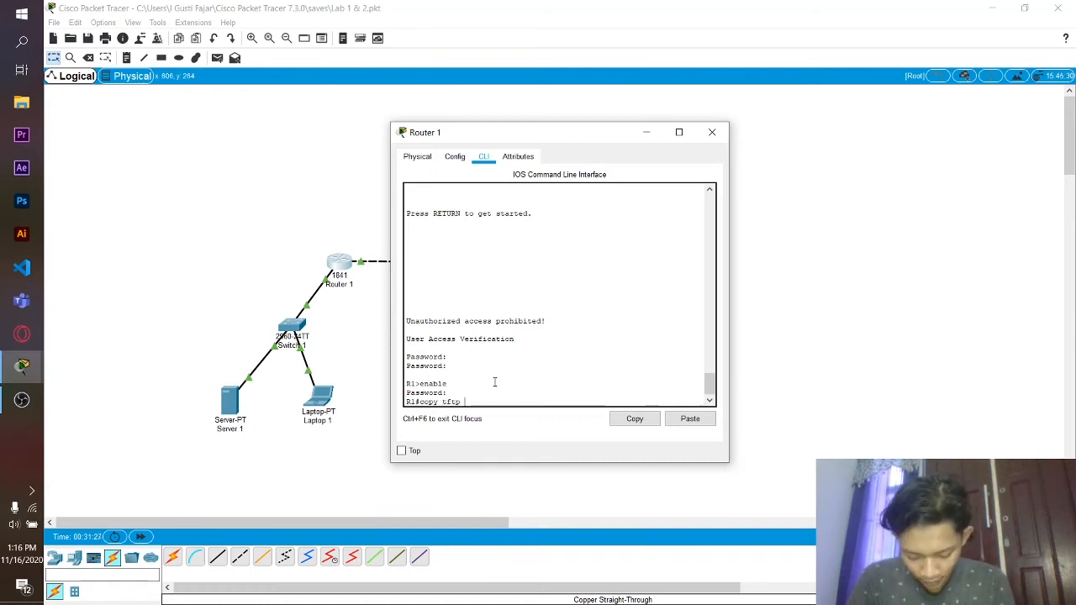
pyautogui.write(' running c')
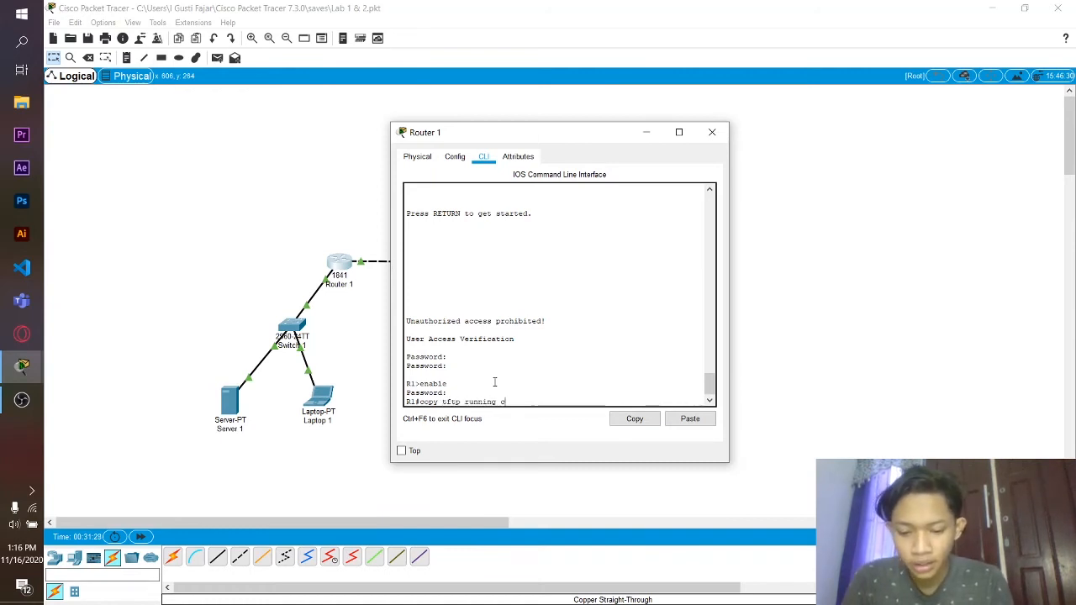
pyautogui.write('onfig')
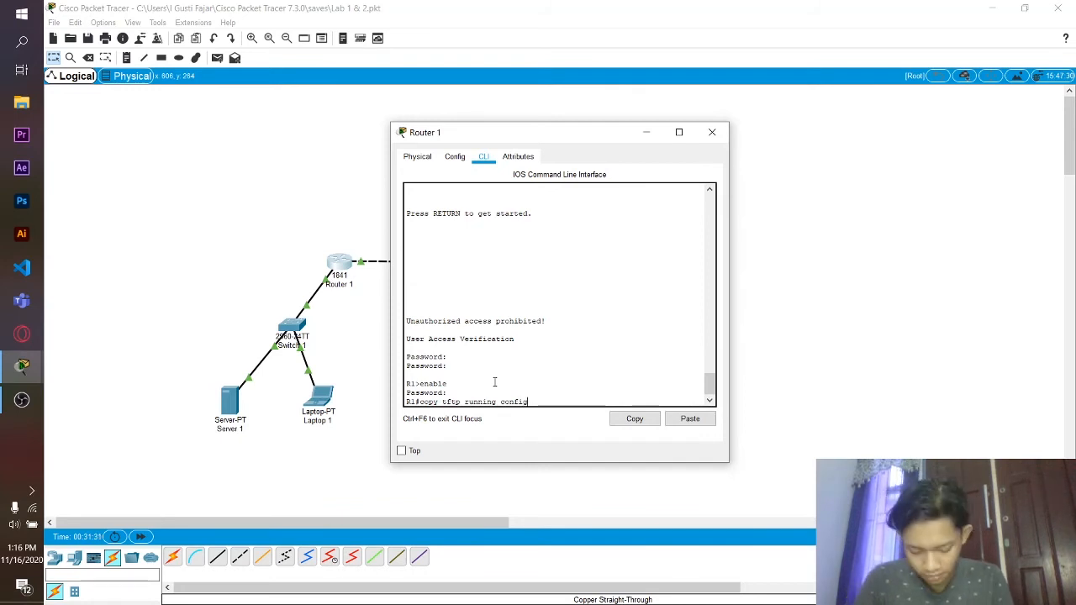
# - Correct the command to copy tftp running-config, load R1-config from 192.168.1.11, and close Router 1
pyautogui.press('Left')
pyautogui.press('Left')
pyautogui.press('Left')
pyautogui.press('Left')
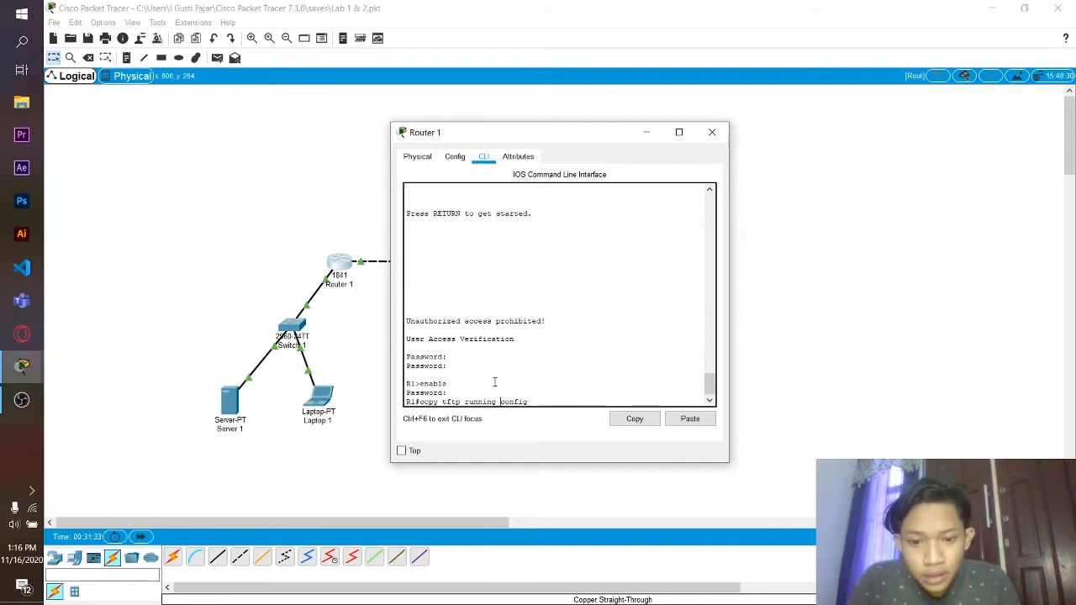
pyautogui.press('BackSpace')
pyautogui.write('-')
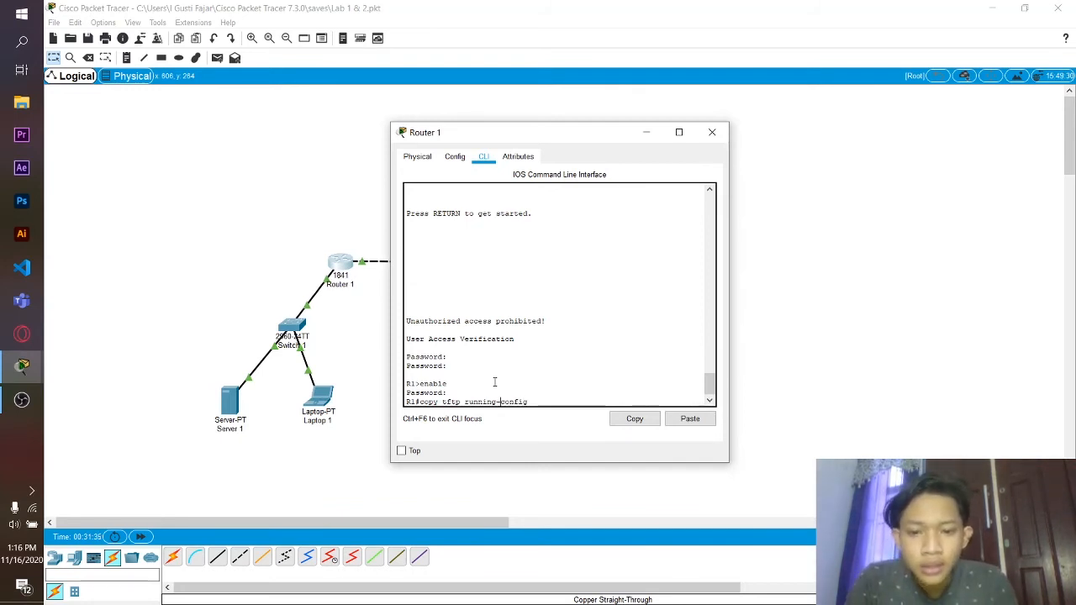
pyautogui.press('Right')
pyautogui.press('Right')
pyautogui.press('Right')
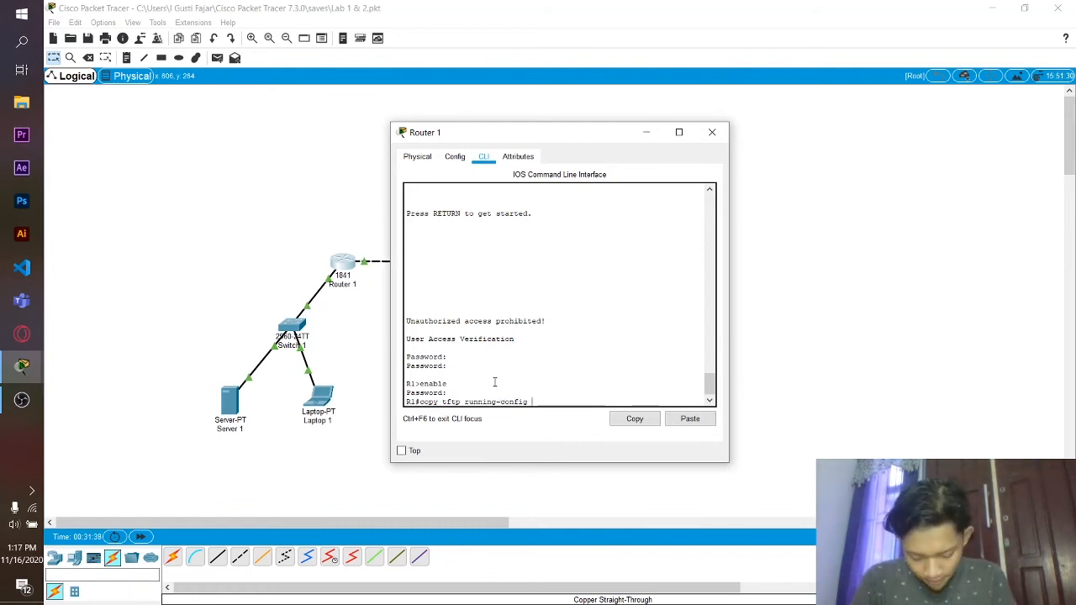
pyautogui.press('Return')
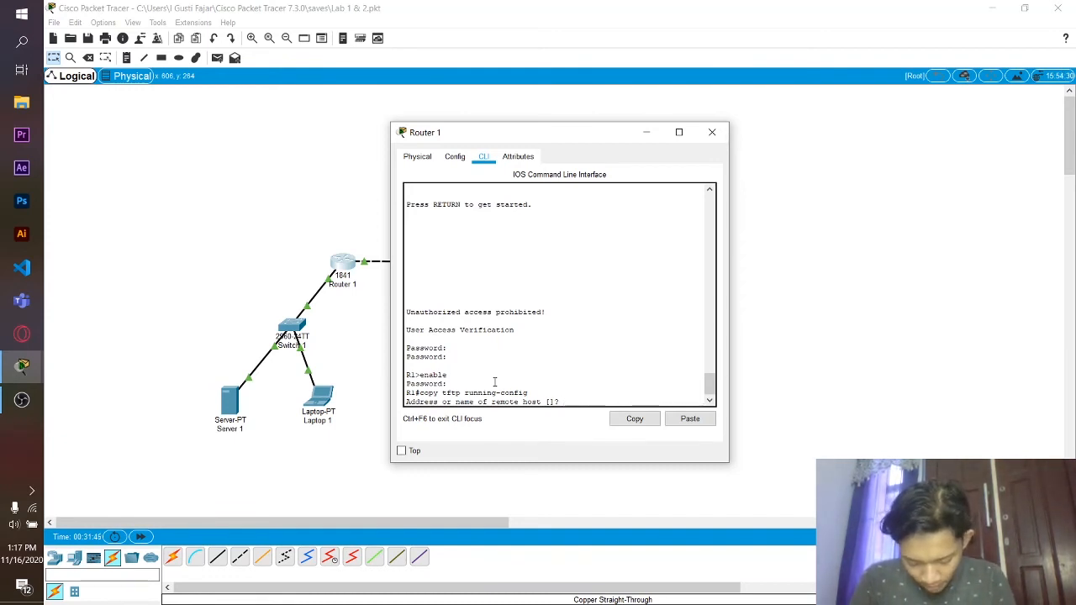
pyautogui.write('19')
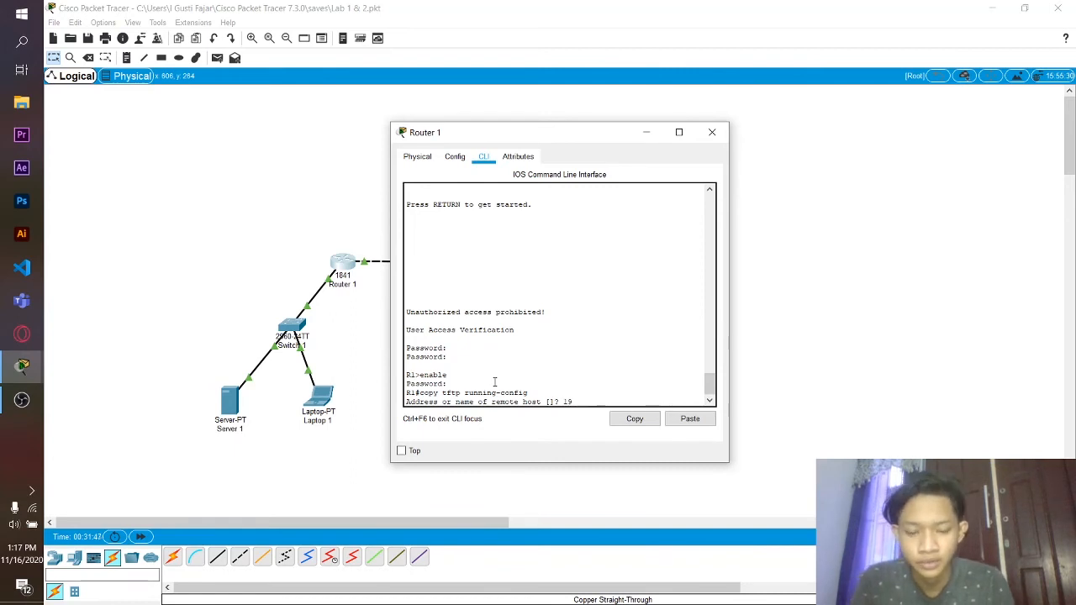
pyautogui.write('2.168')
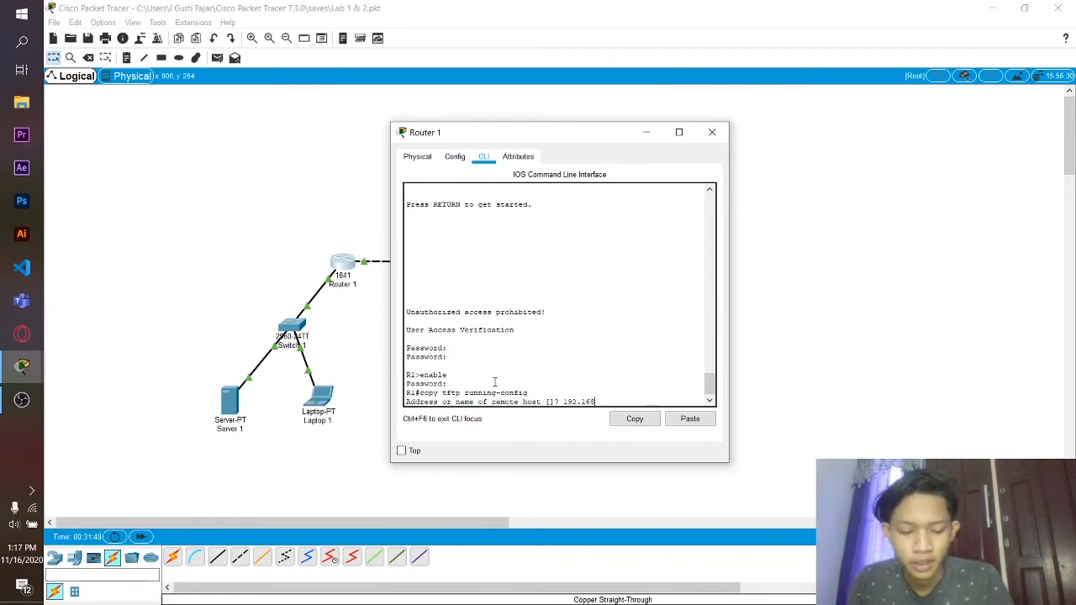
pyautogui.write('.1.11')
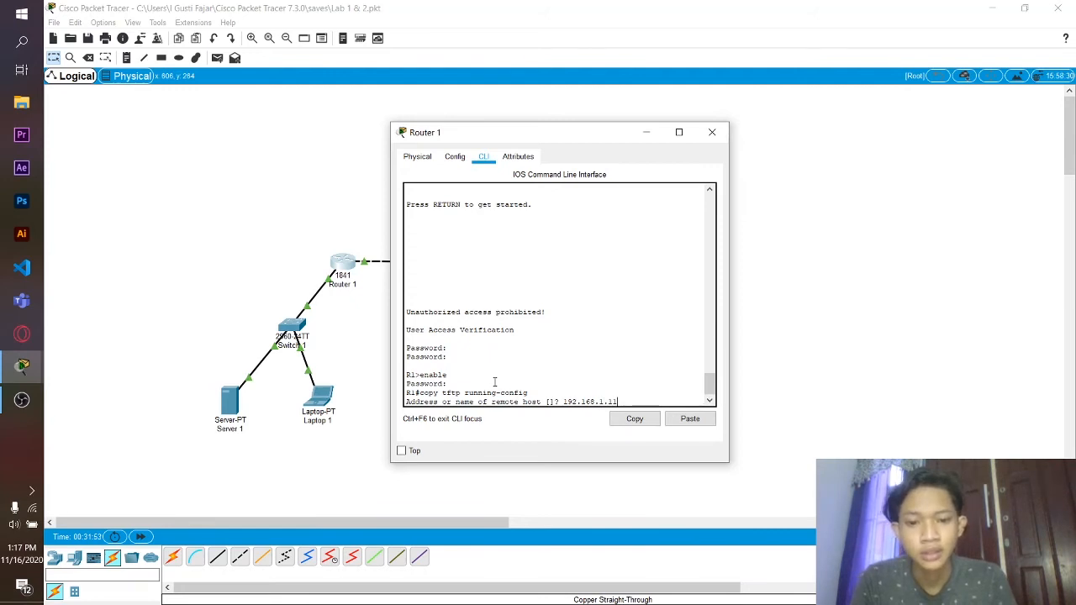
pyautogui.press('Return')
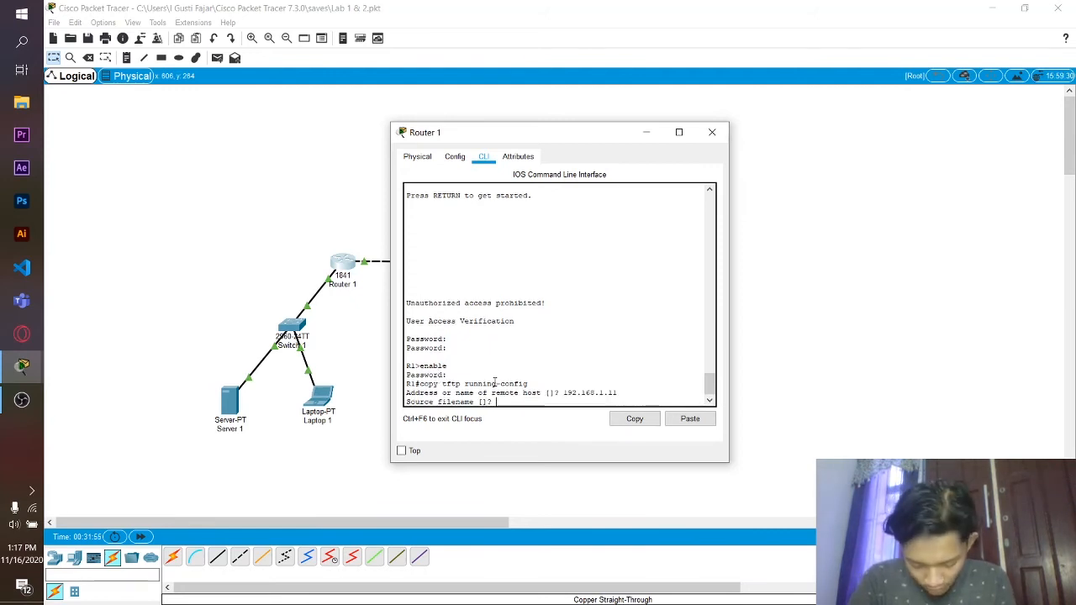
pyautogui.write('R1')
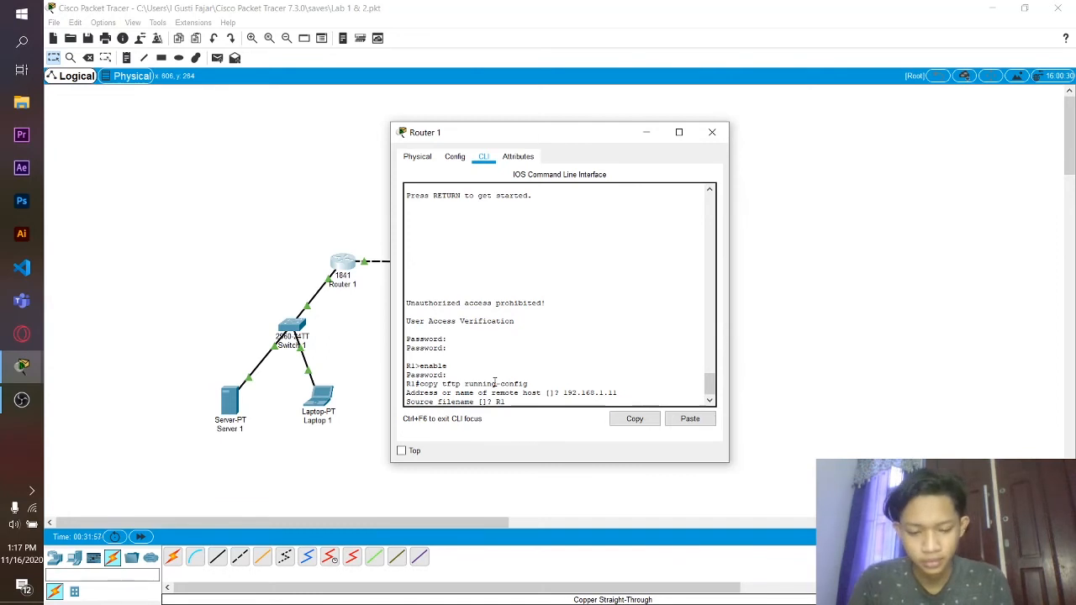
pyautogui.write('-co')
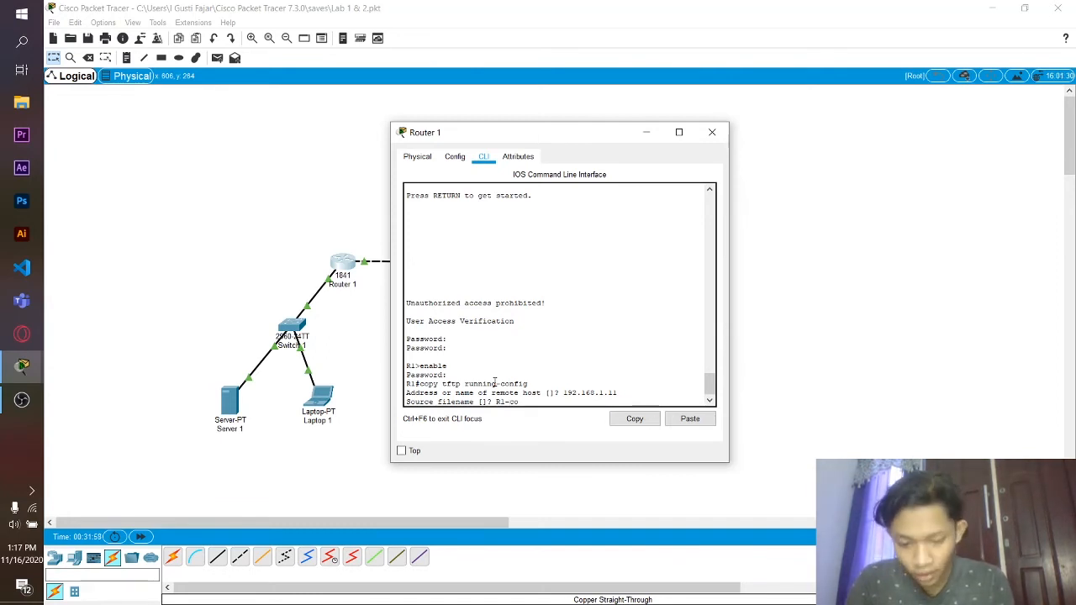
pyautogui.write('nfig')
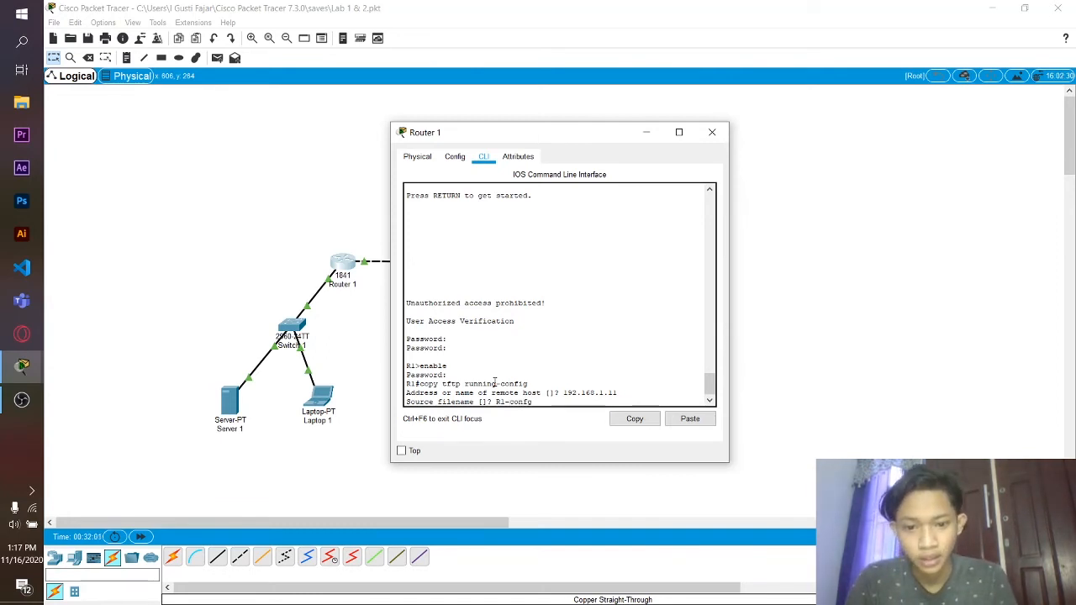
pyautogui.press('Return')
pyautogui.press('Return')
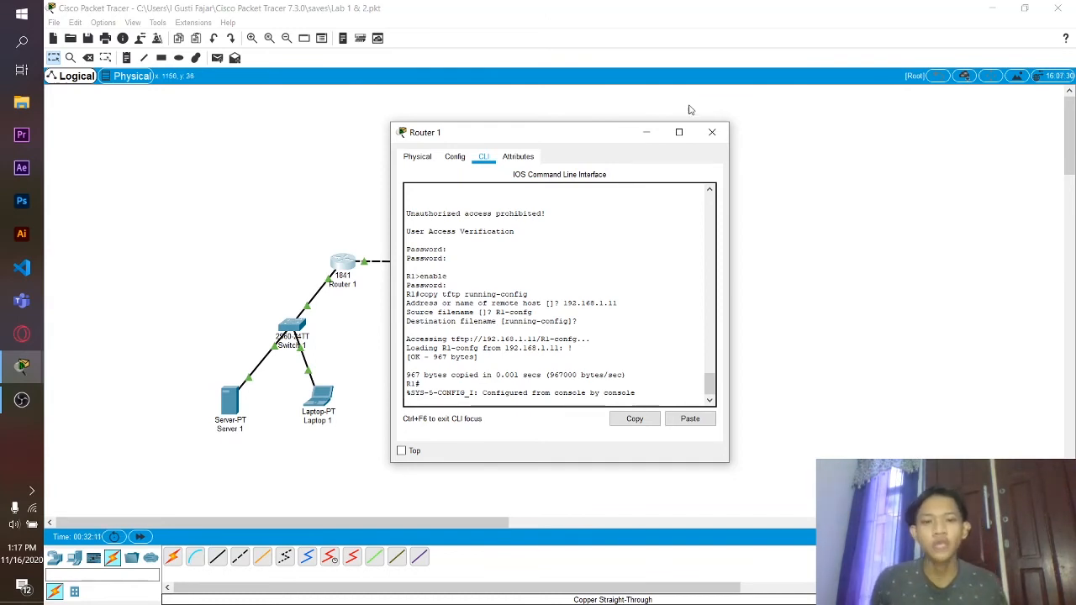
pyautogui.click(712, 132)
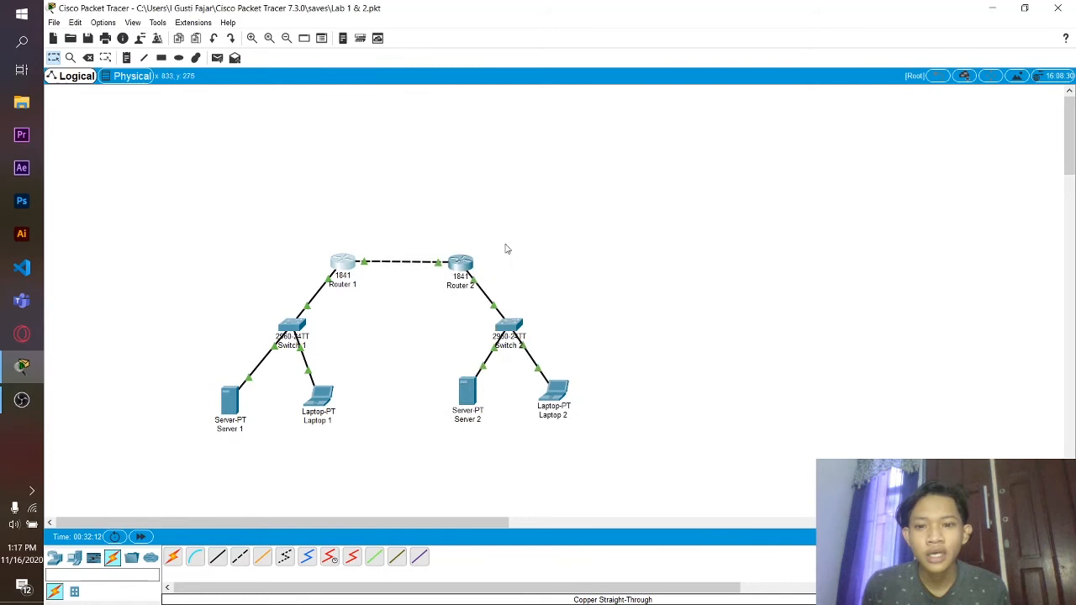
# - In Router 2's CLI, run copy tftp running-config using server 192.168.2.11 and file R2-config
pyautogui.click(461, 263)
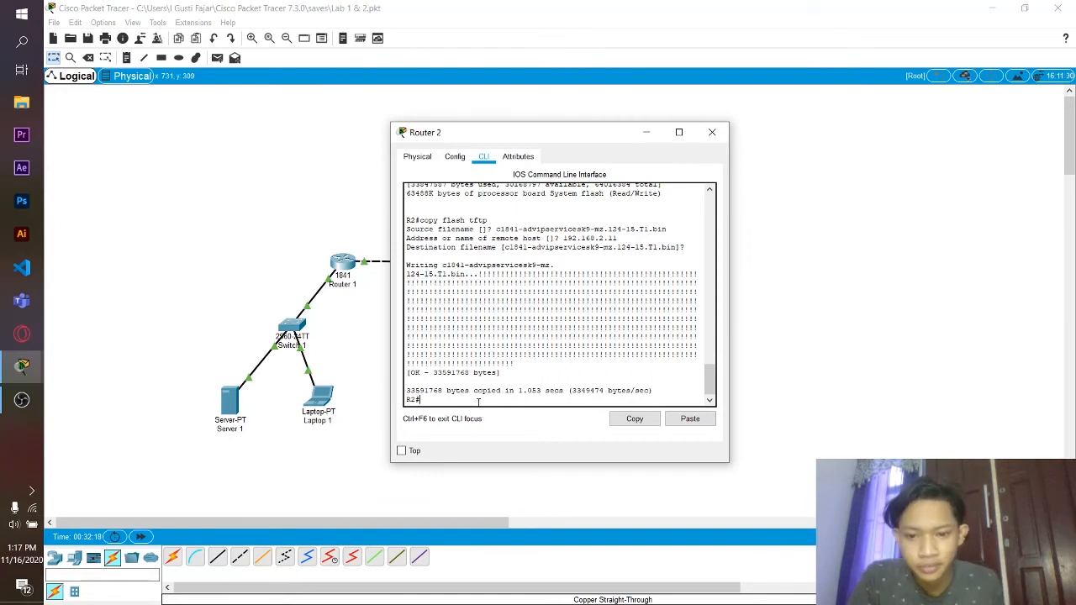
pyautogui.press('Return')
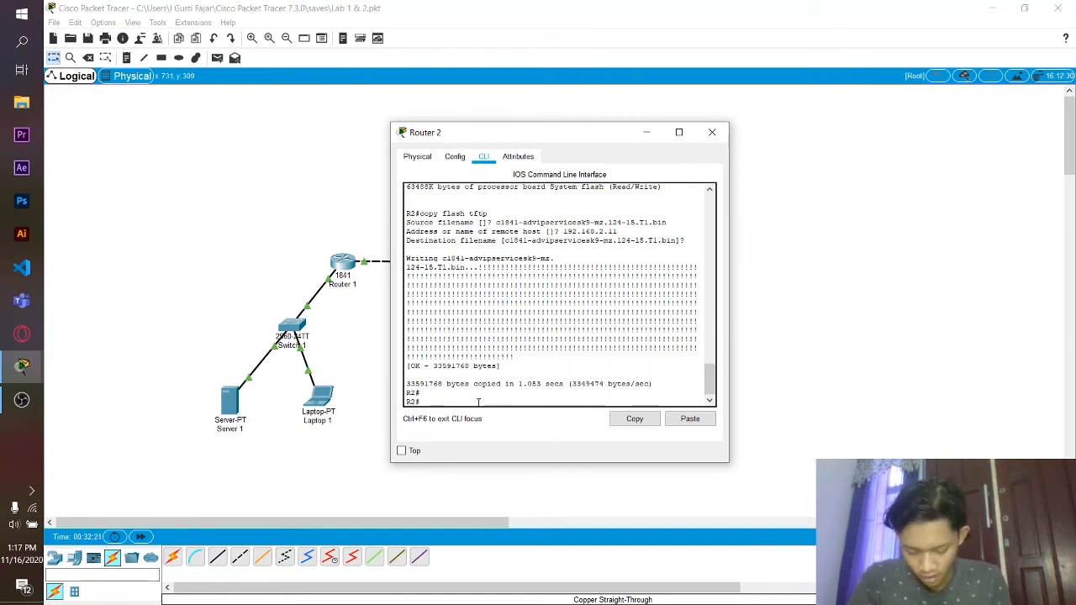
pyautogui.write('co')
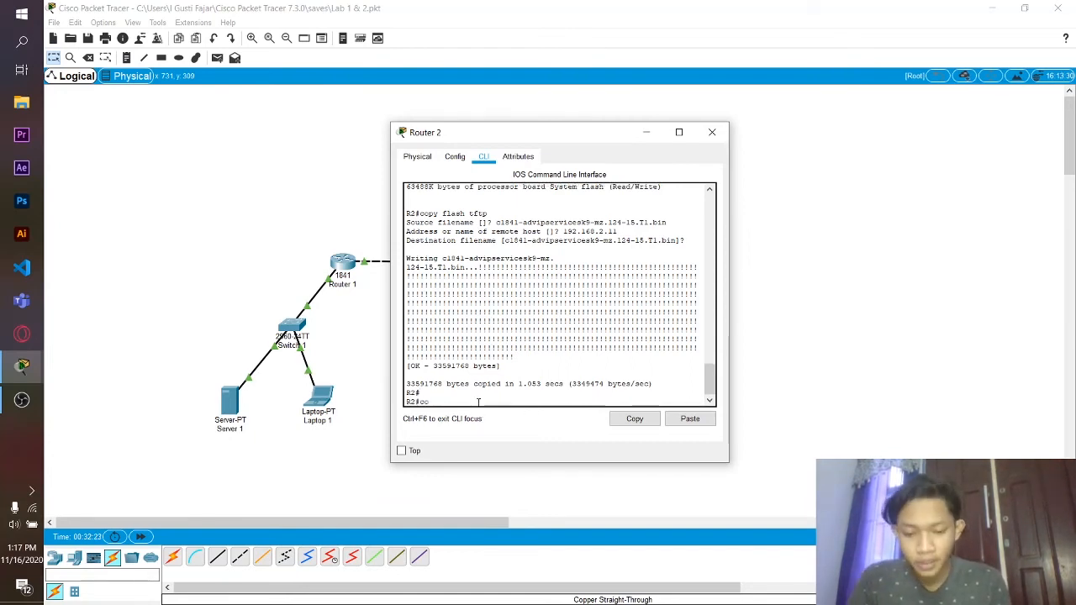
pyautogui.write('py tftp')
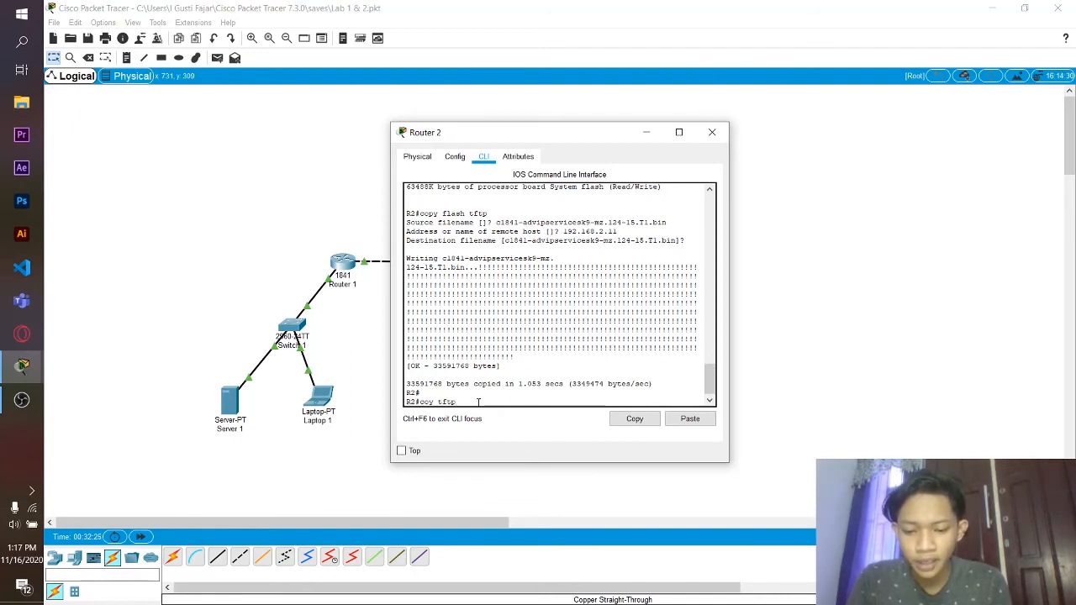
pyautogui.write(' running-c')
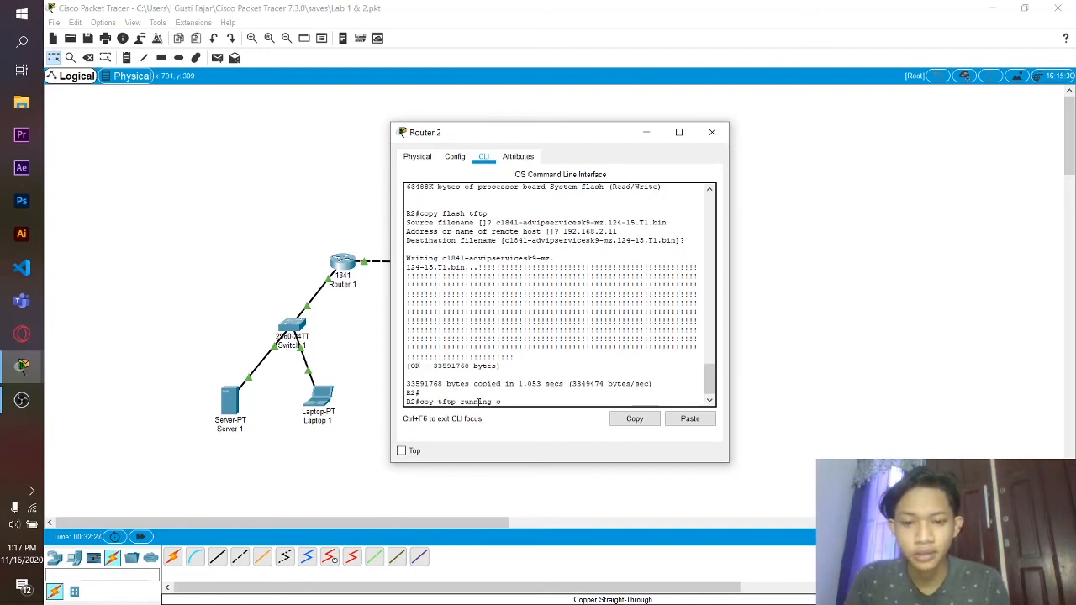
pyautogui.write('onfig')
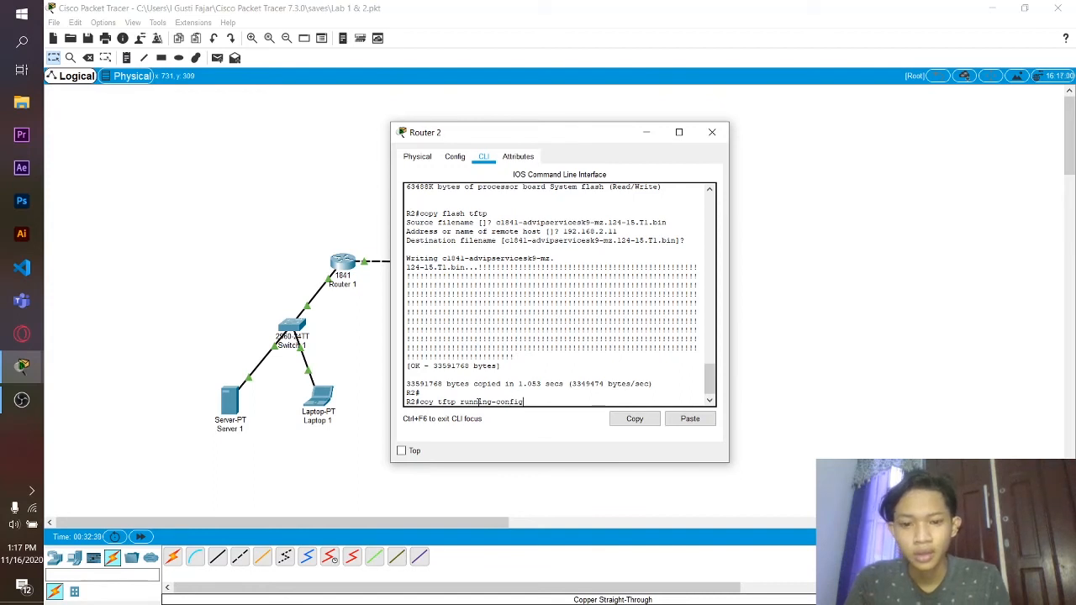
pyautogui.press('Return')
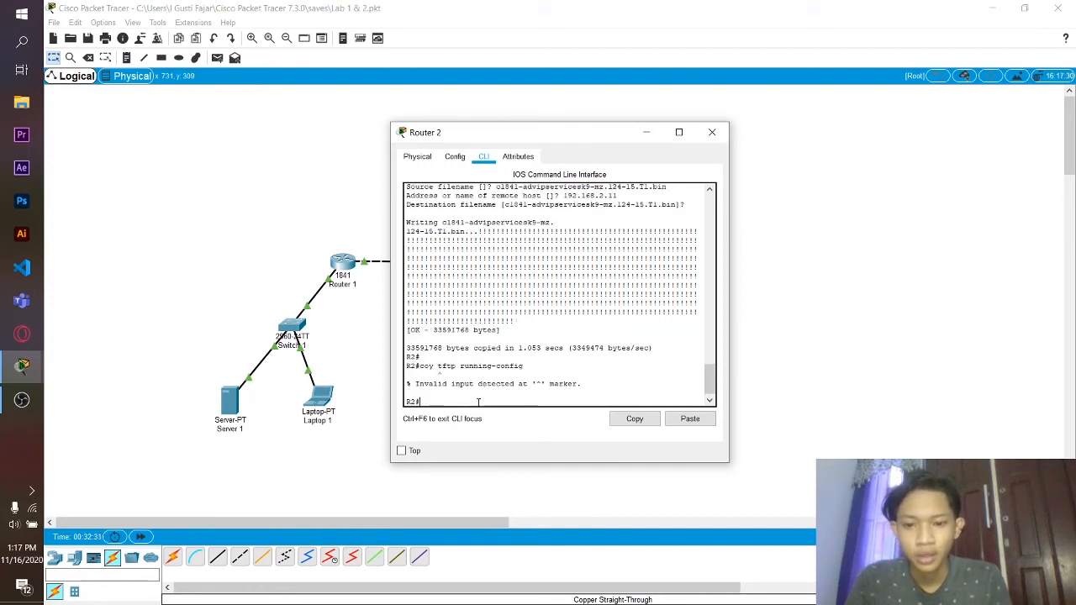
pyautogui.write('copy')
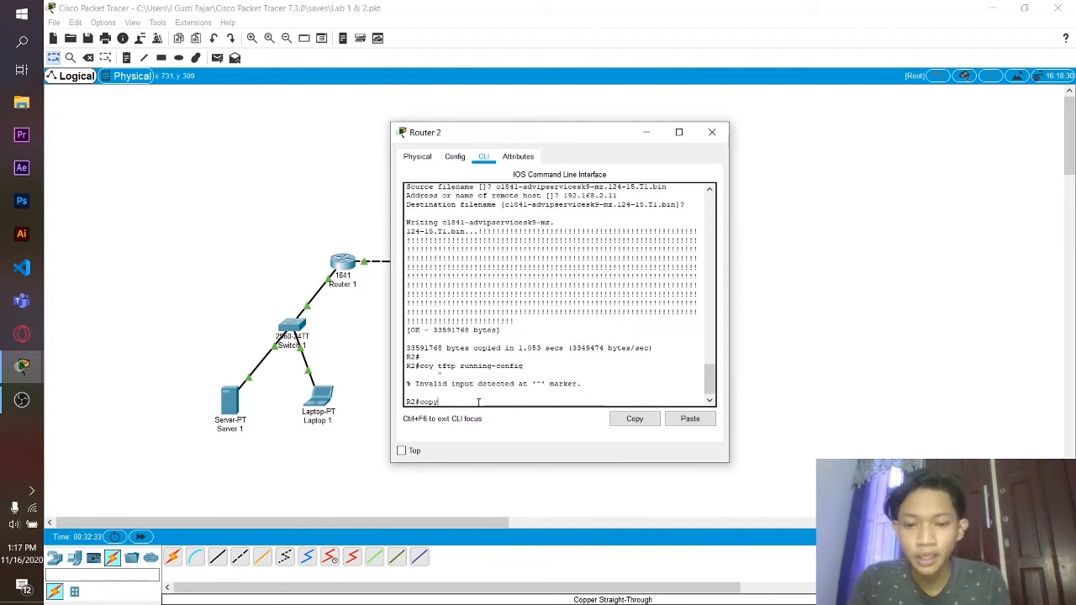
pyautogui.write(' tftp')
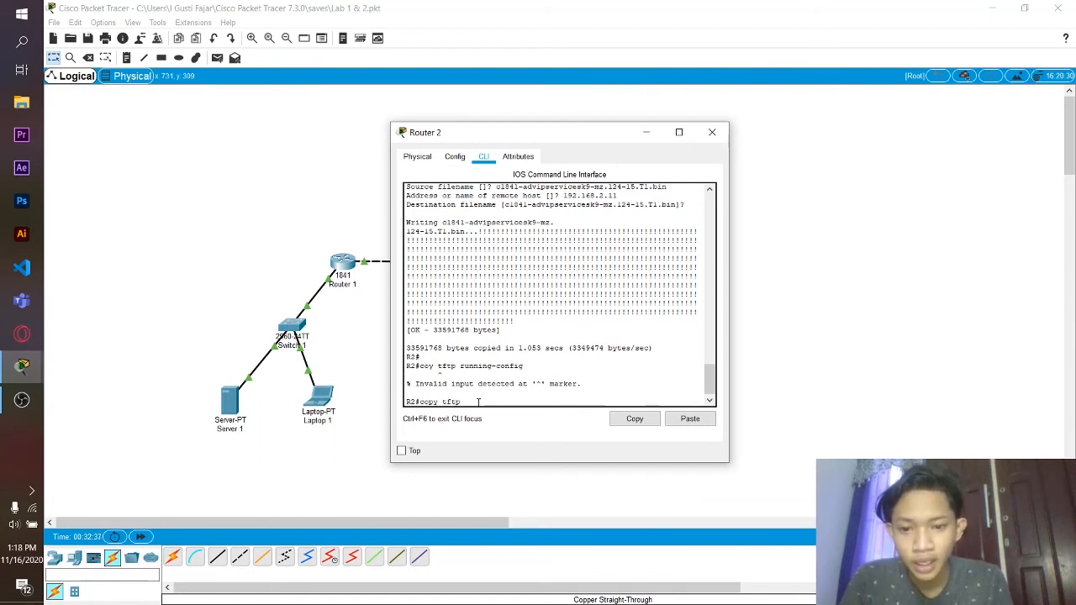
pyautogui.write(' running-c')
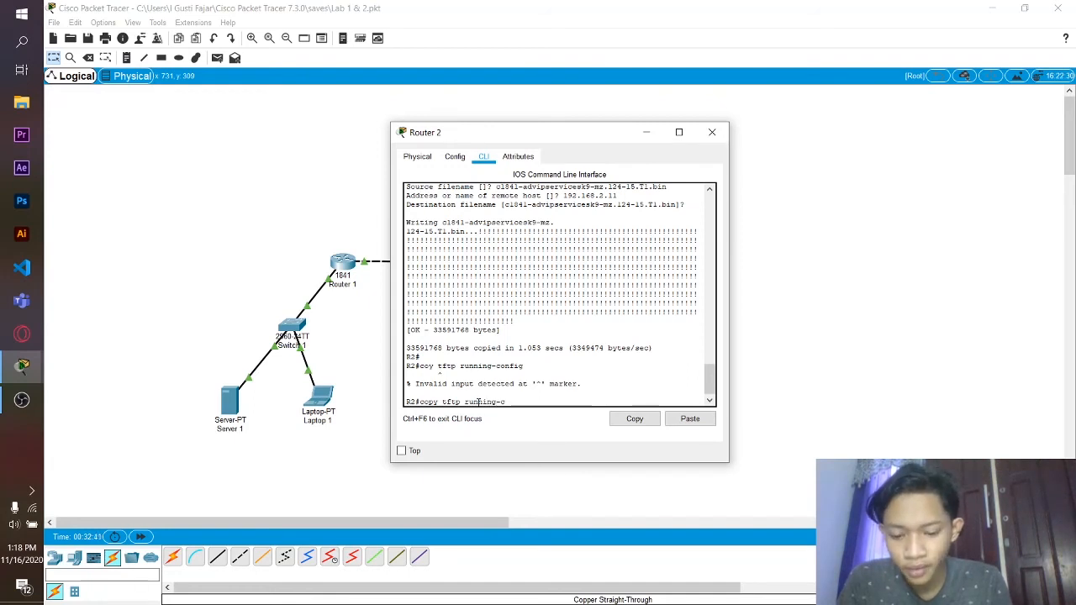
pyautogui.write('ong')
pyautogui.write('ig')
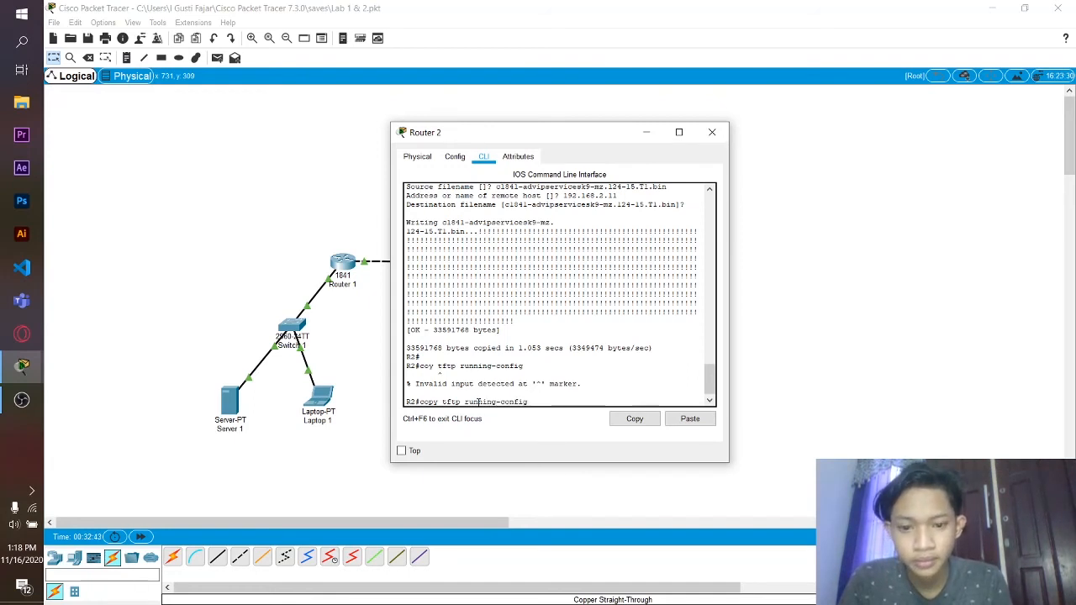
pyautogui.press('Return')
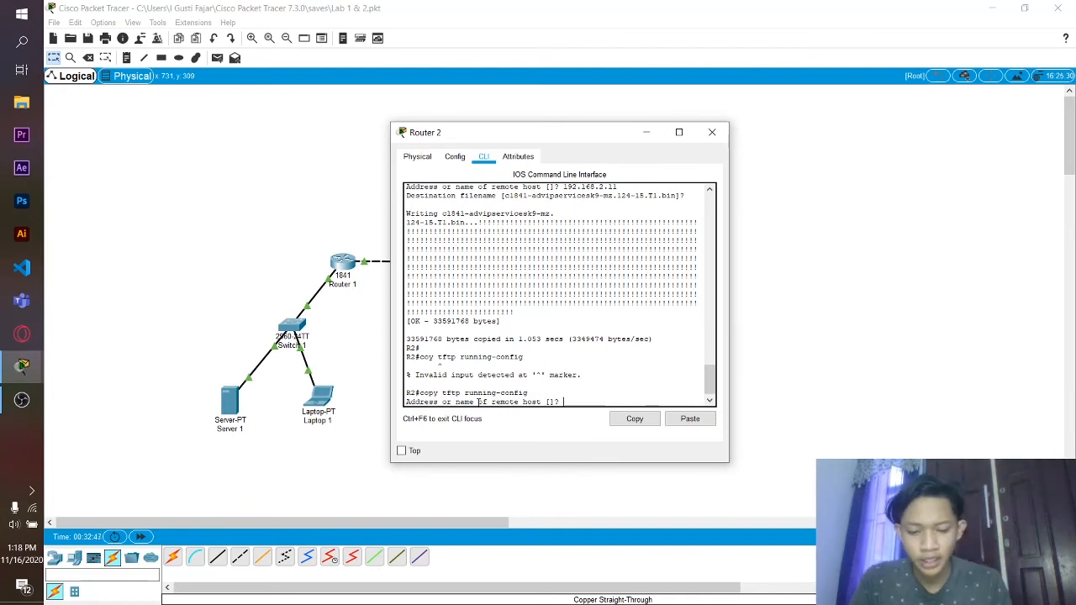
pyautogui.write('192')
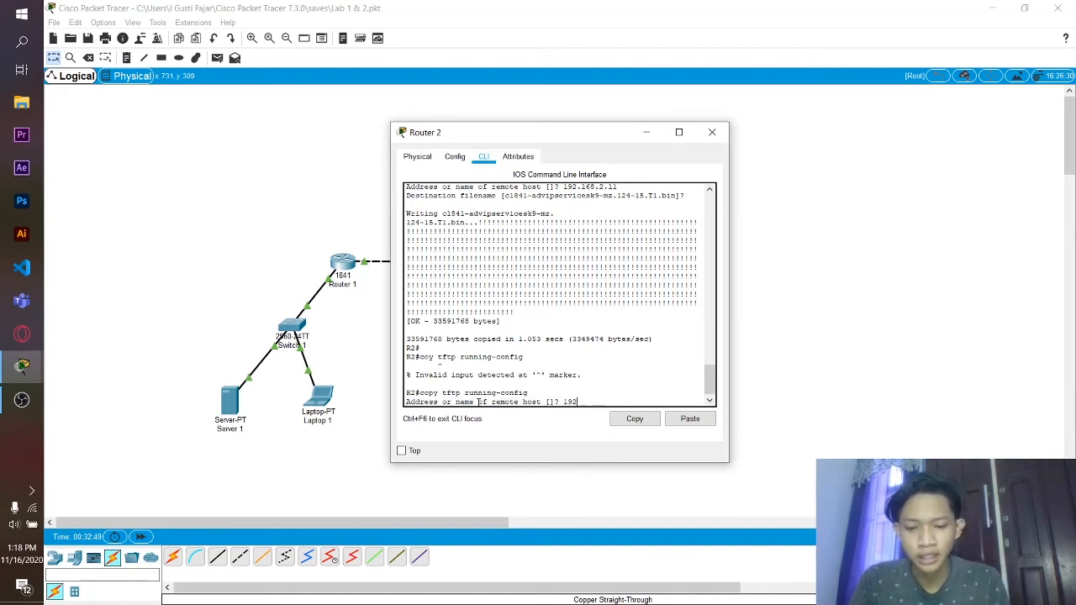
pyautogui.write('.1')
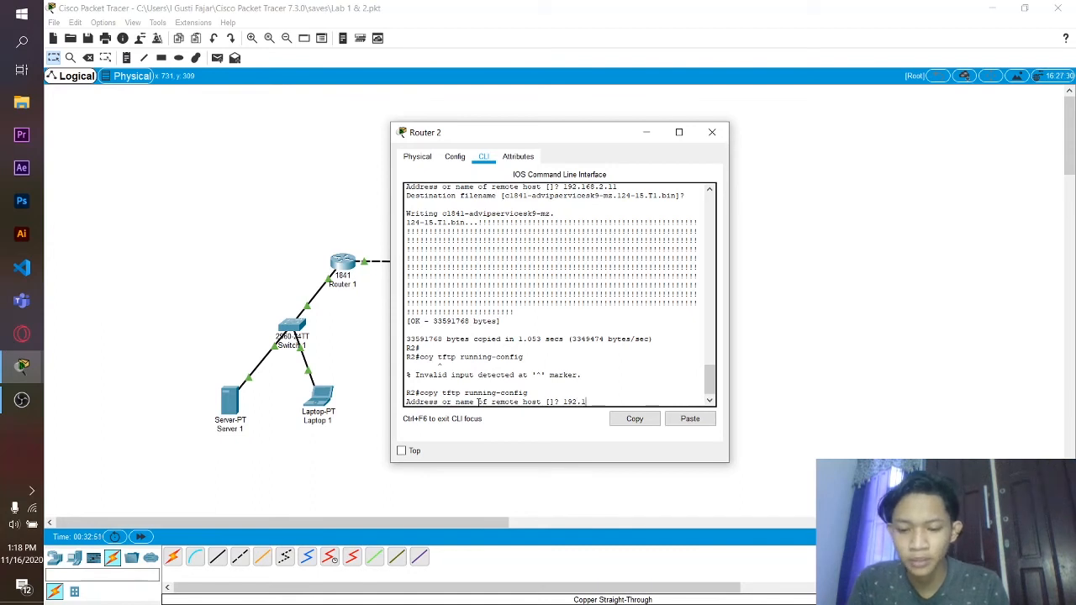
pyautogui.write('68.')
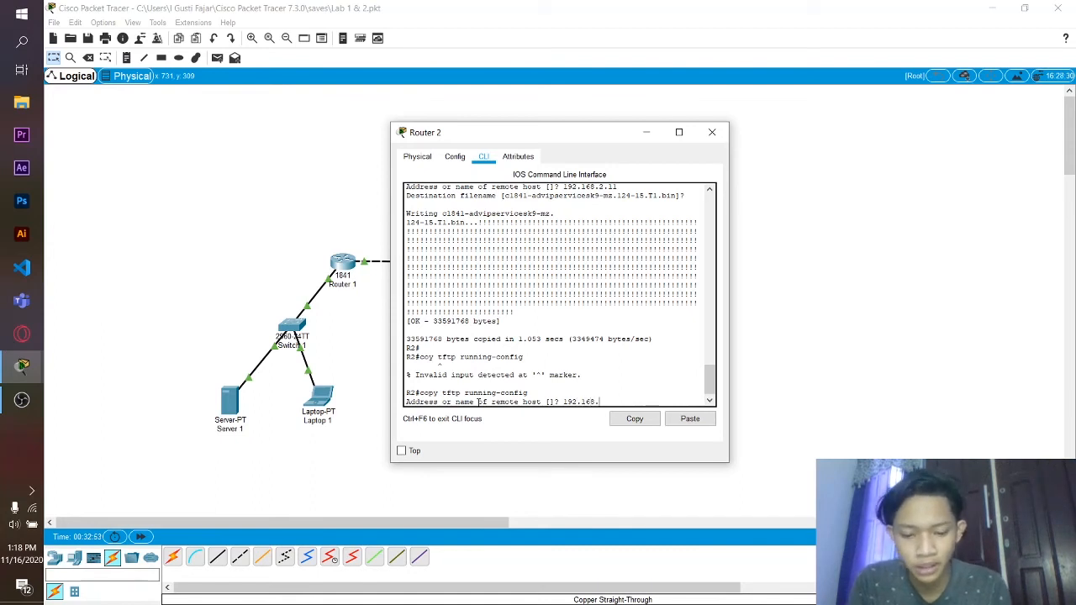
pyautogui.write('2.11')
pyautogui.press('Return')
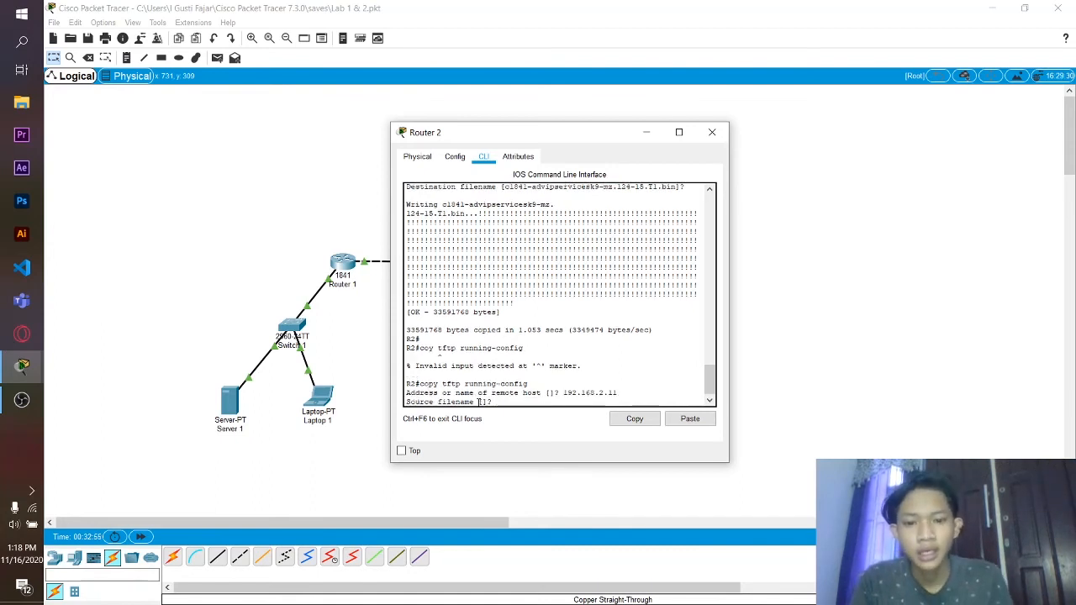
pyautogui.write('R')
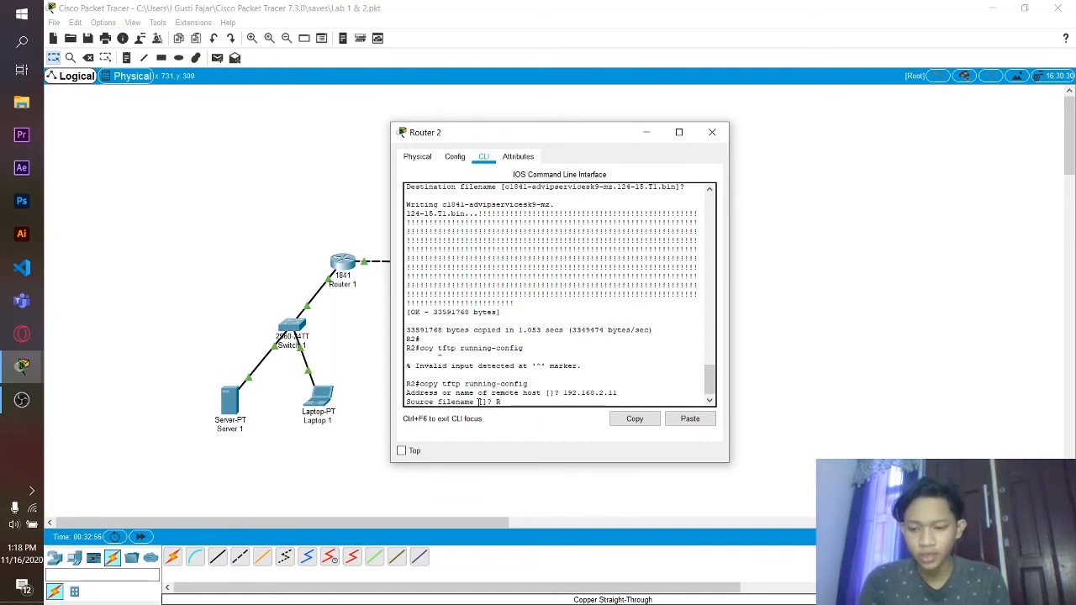
pyautogui.write('2-')
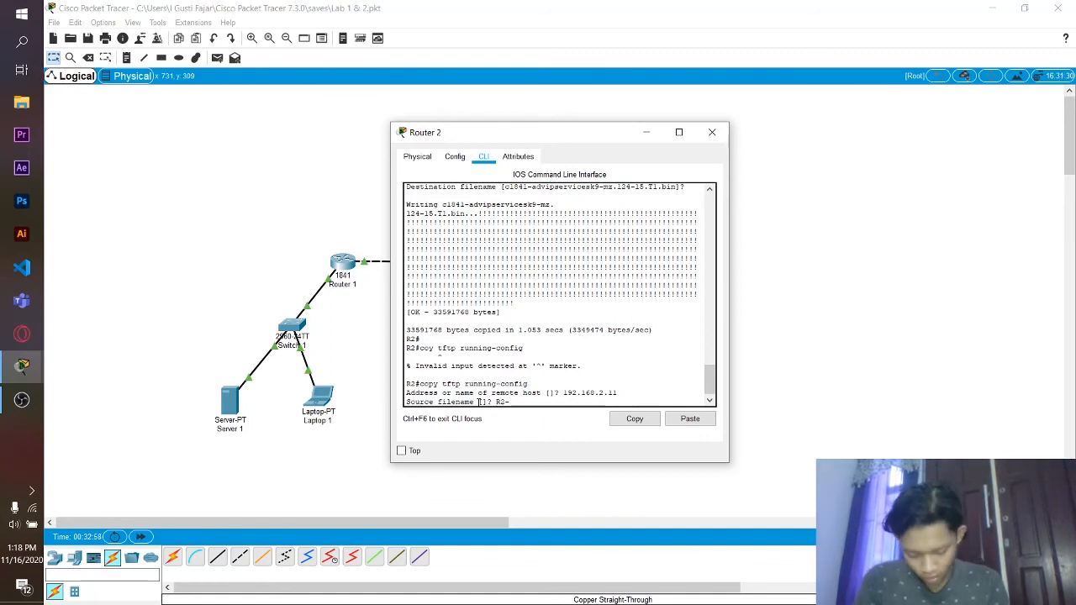
pyautogui.write('co')
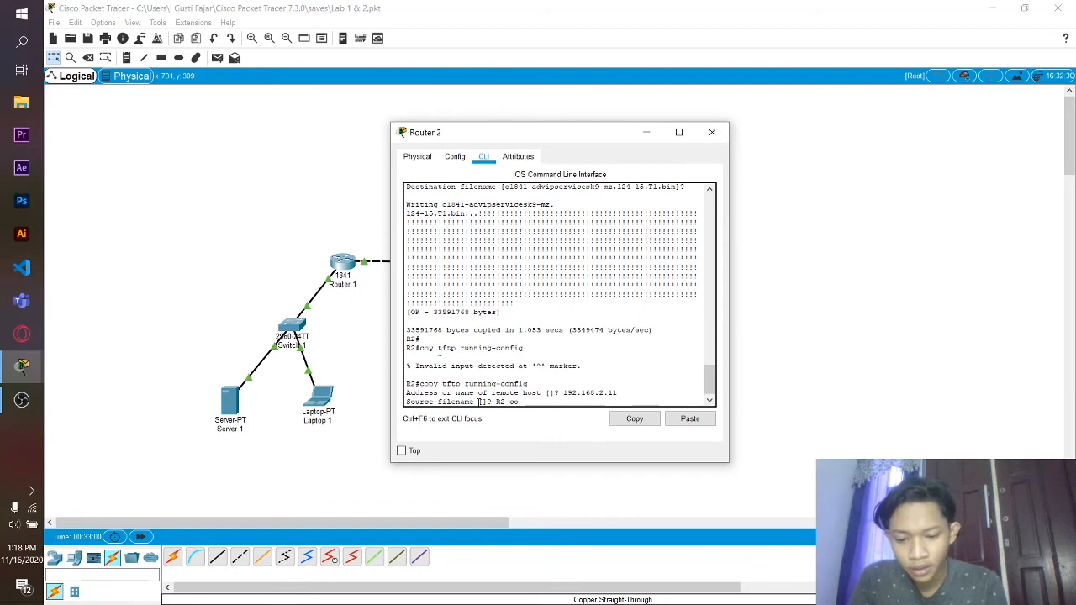
pyautogui.write('nfig')
pyautogui.press('Return')
pyautogui.press('Return')
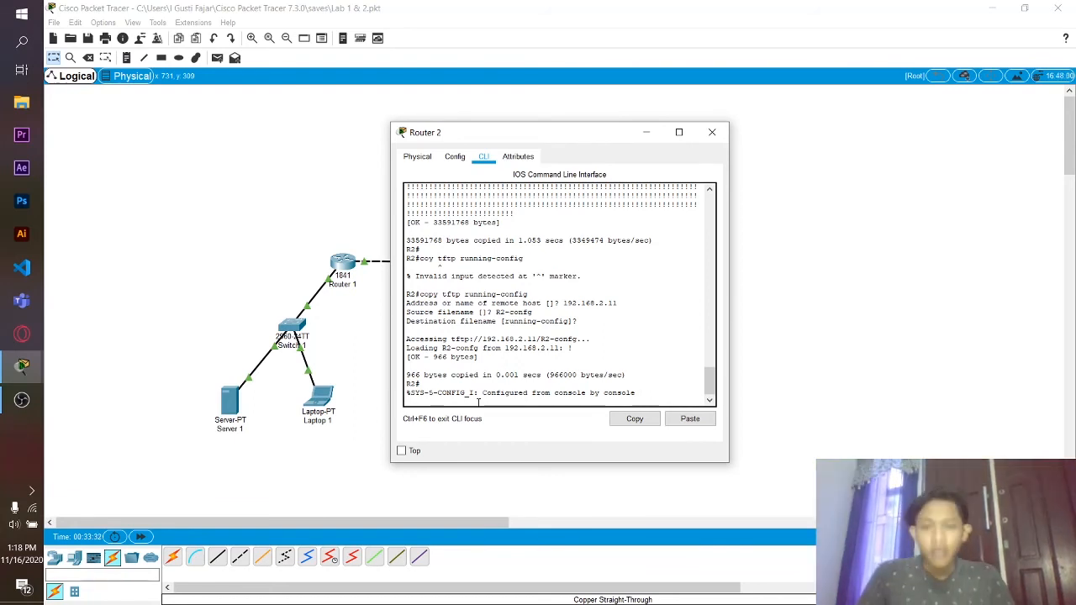
pyautogui.click(683, 133)
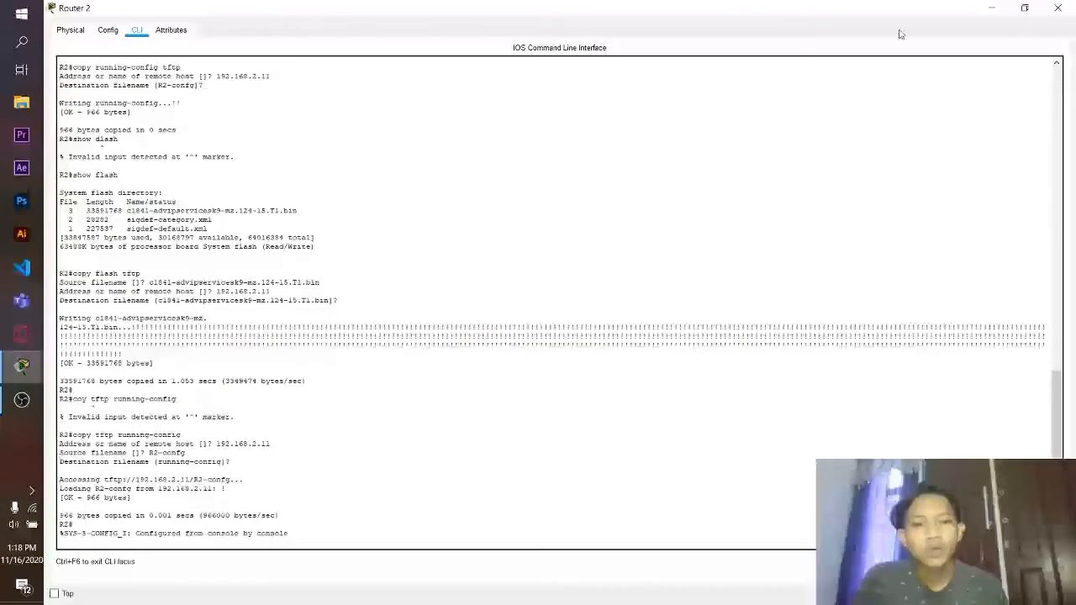
# - Close Router 2's maximized device window with its X button
pyautogui.click(1059, 6)
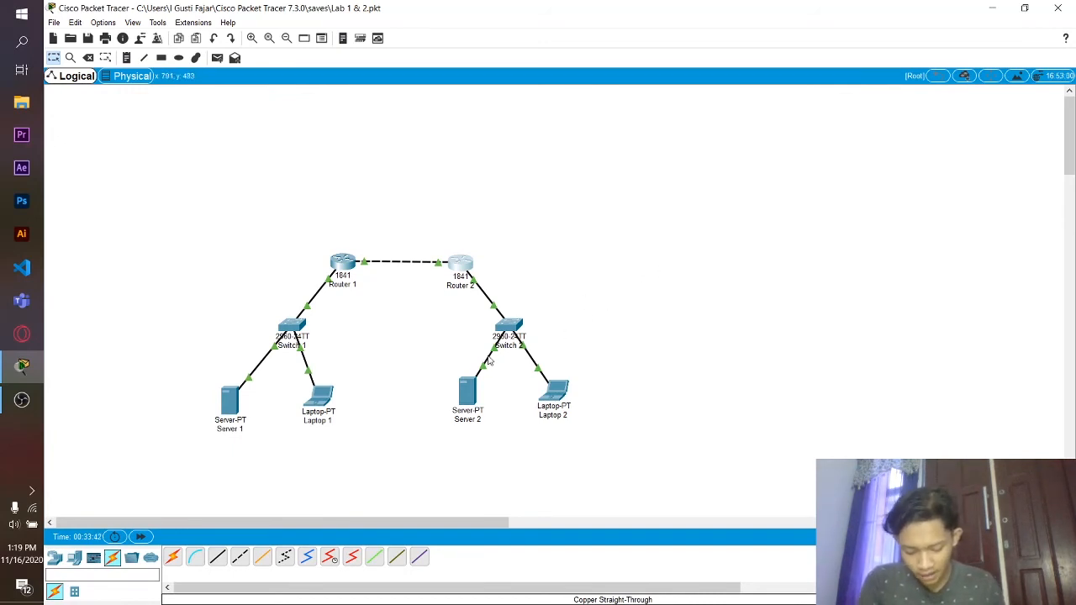
pyautogui.click(231, 399)
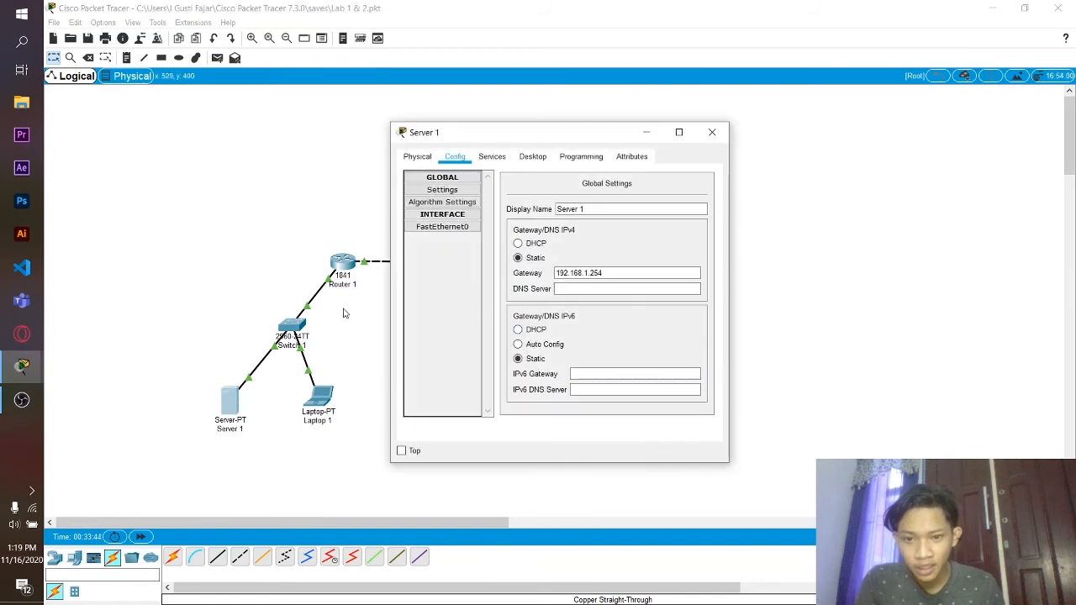
pyautogui.click(499, 159)
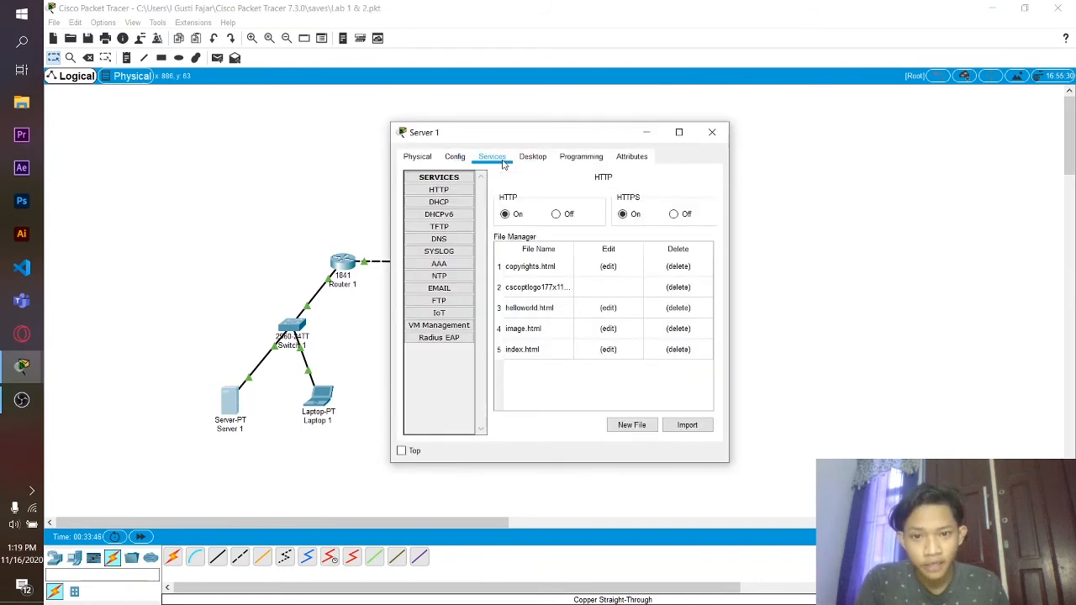
pyautogui.click(459, 235)
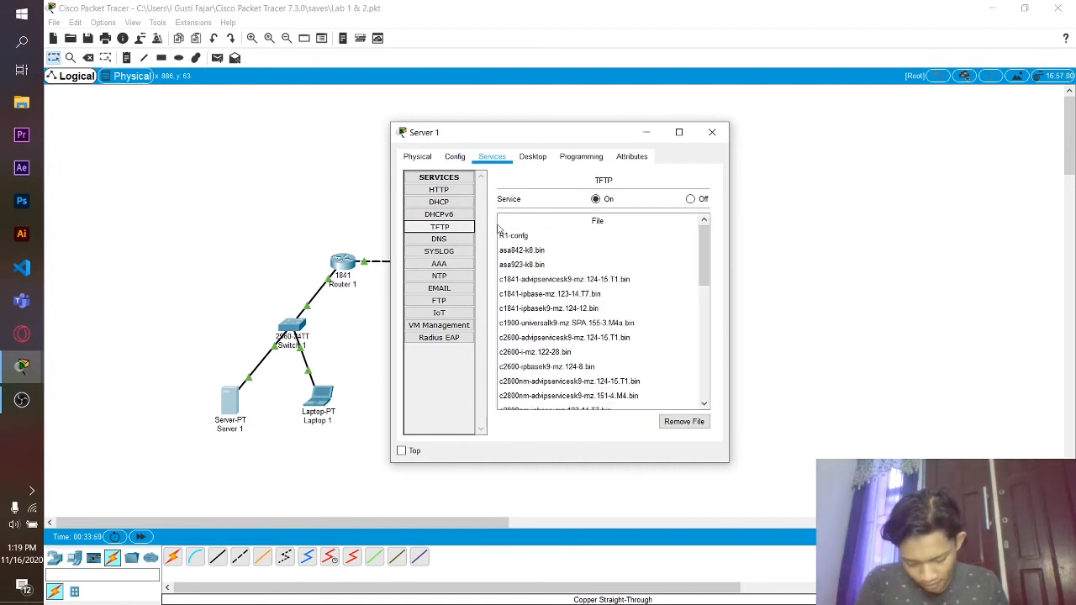
pyautogui.scroll(-1, 588, 246)
pyautogui.scroll(1, 590, 249)
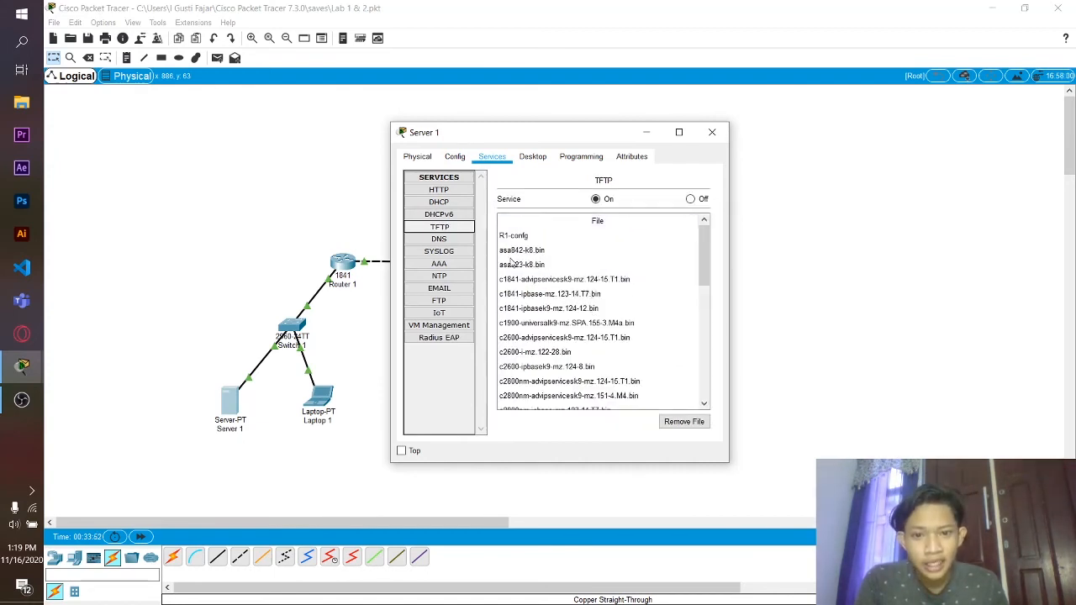
pyautogui.scroll(-5, 516, 256)
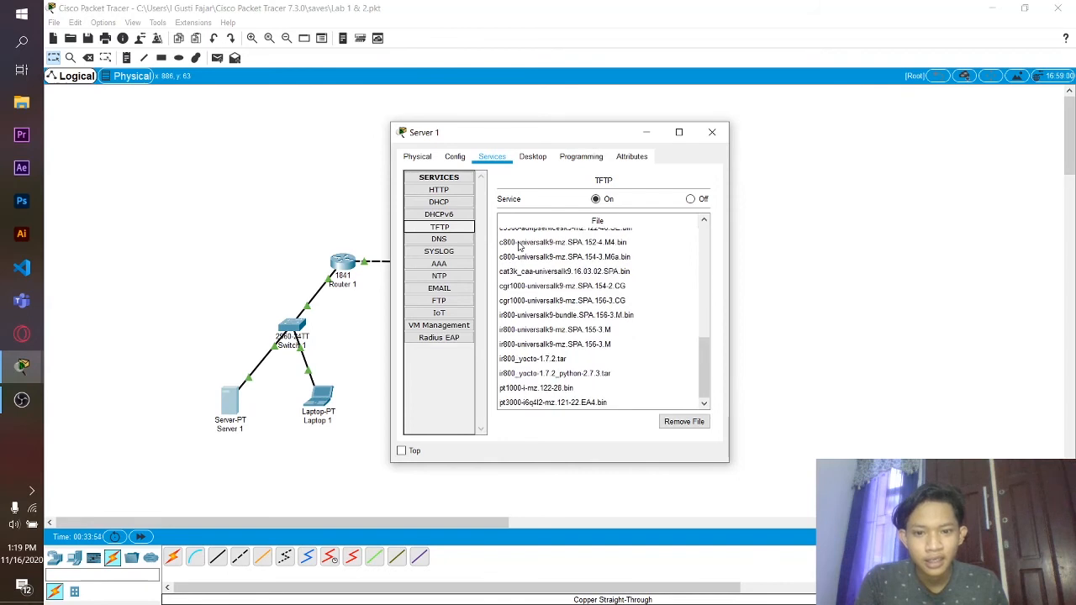
pyautogui.scroll(5, 521, 252)
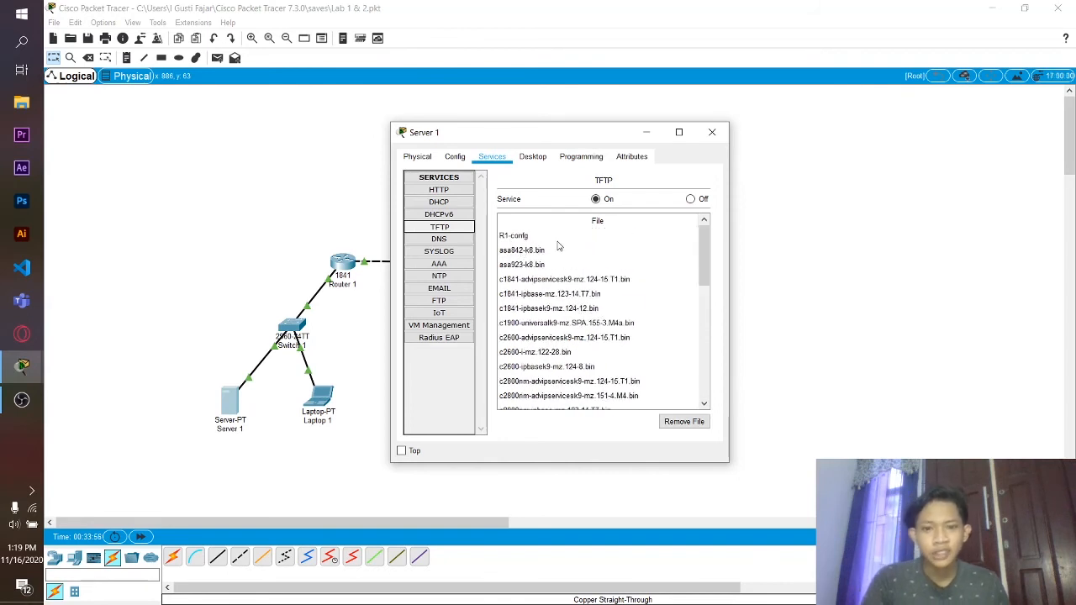
pyautogui.click(551, 237)
pyautogui.scroll(-10, 607, 260)
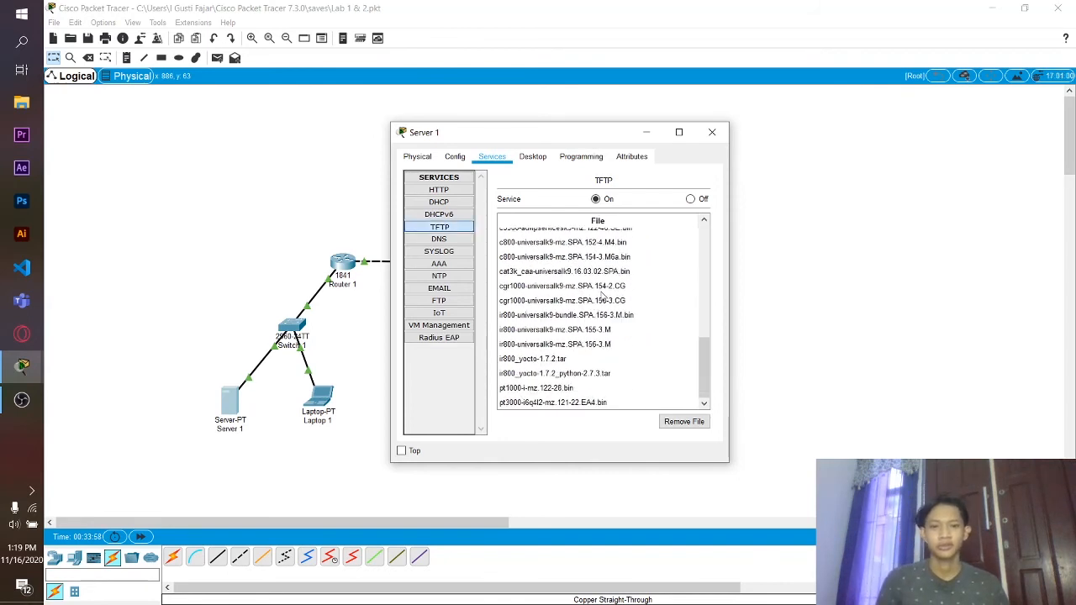
pyautogui.click(711, 137)
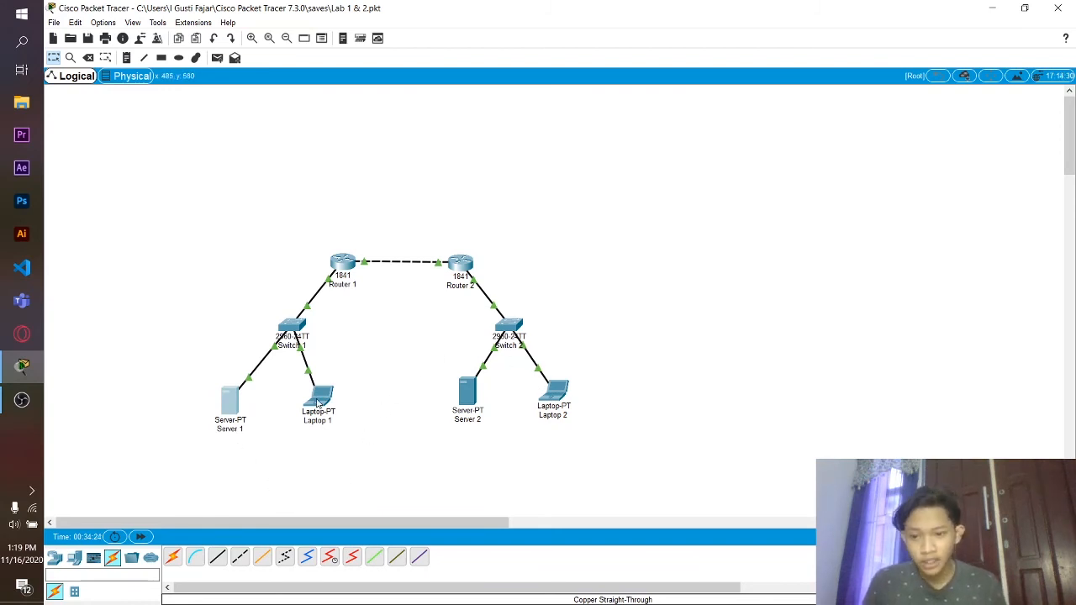
# - Open Laptop 1's Command Prompt and run ipconfig to check its IP settings
pyautogui.click(317, 402)
pyautogui.click(492, 156)
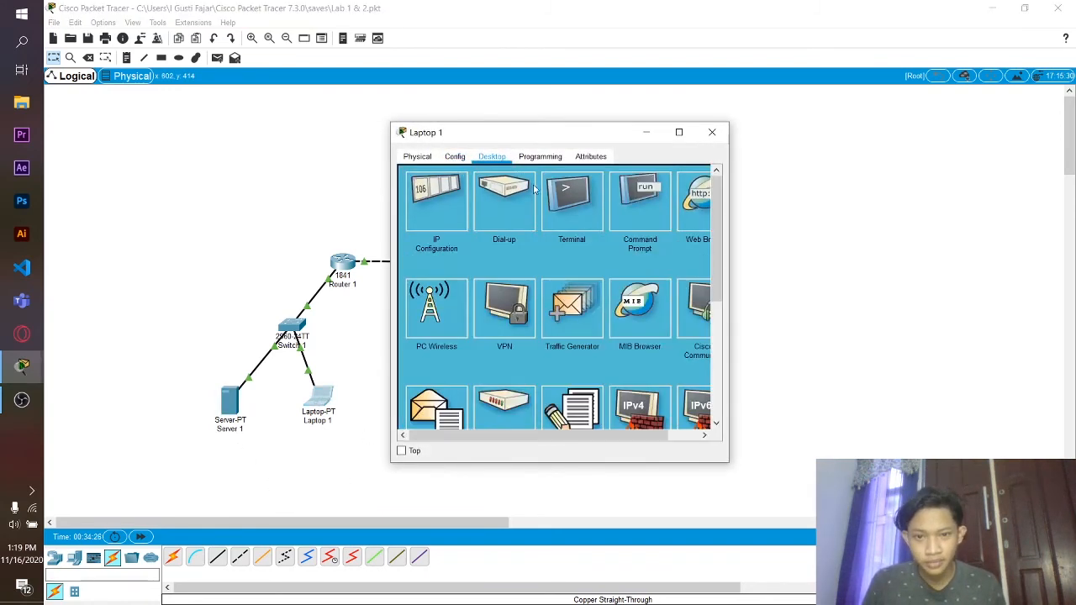
pyautogui.click(639, 195)
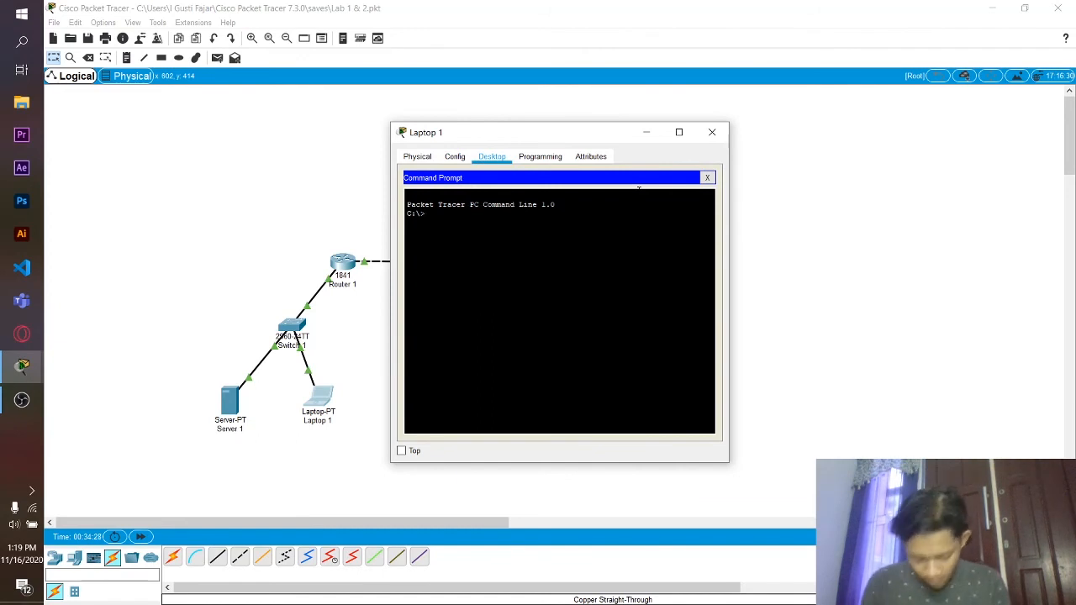
pyautogui.write('i')
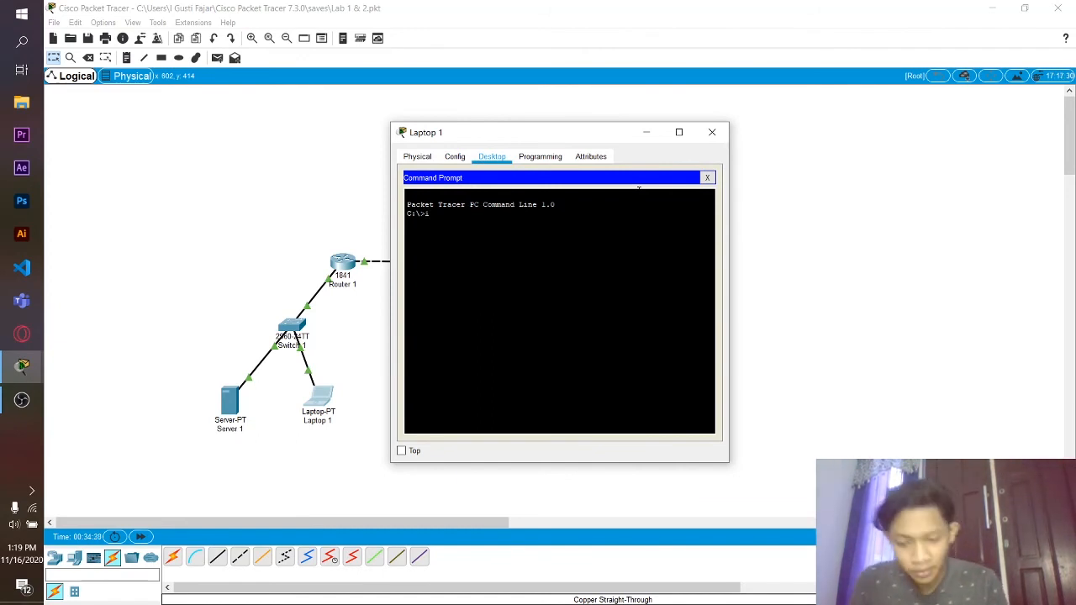
pyautogui.write('pconfig')
pyautogui.press('Return')
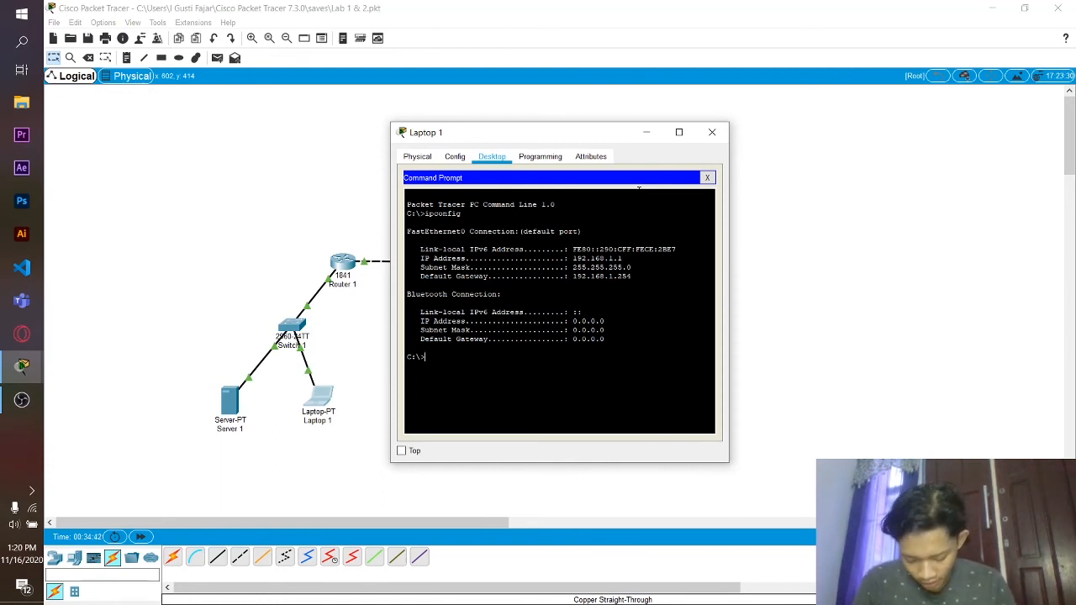
# - SSH as admin to Router 1 at 192.168.1.254 and run show users
pyautogui.write('ssh')
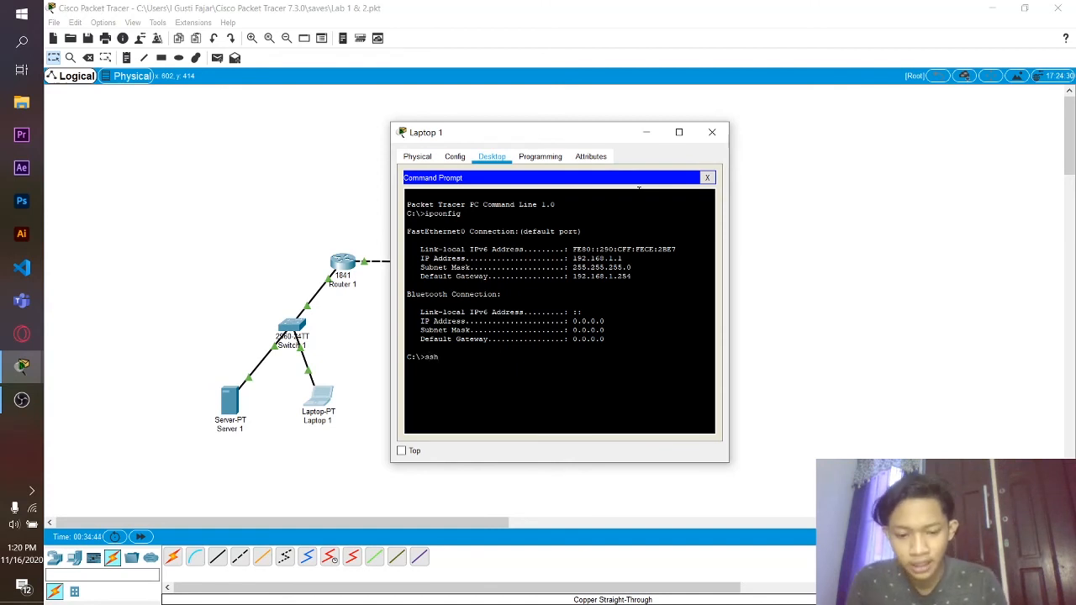
pyautogui.write(' -')
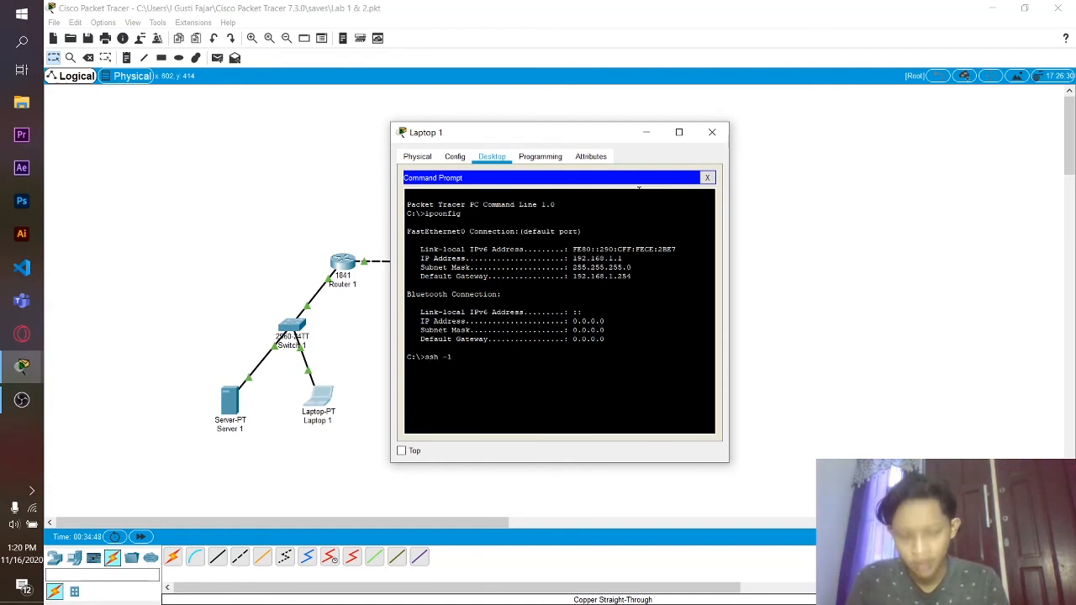
pyautogui.write('l admin')
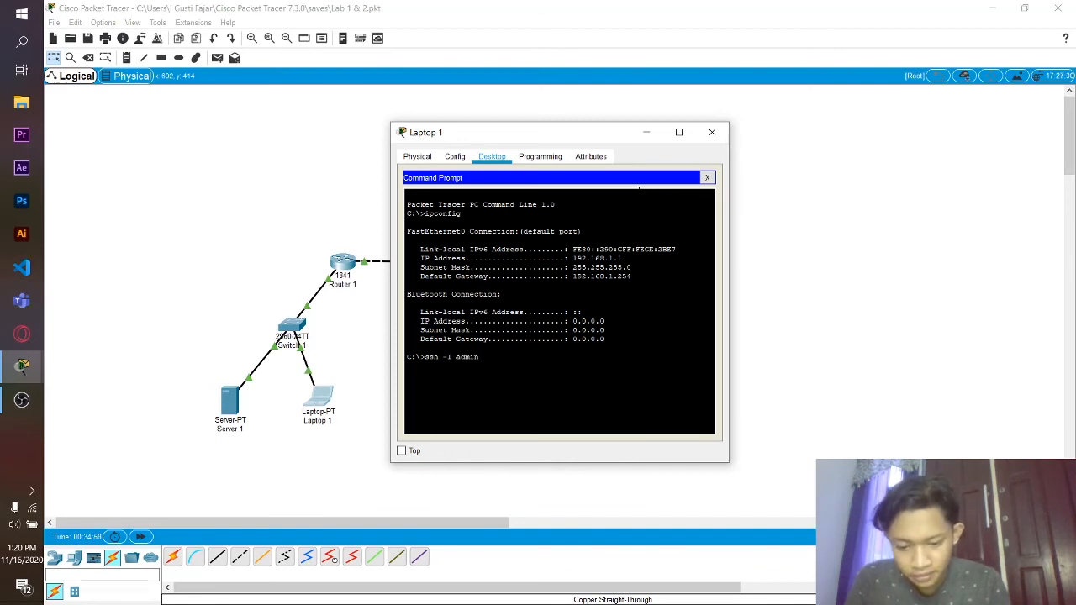
pyautogui.write(' 1')
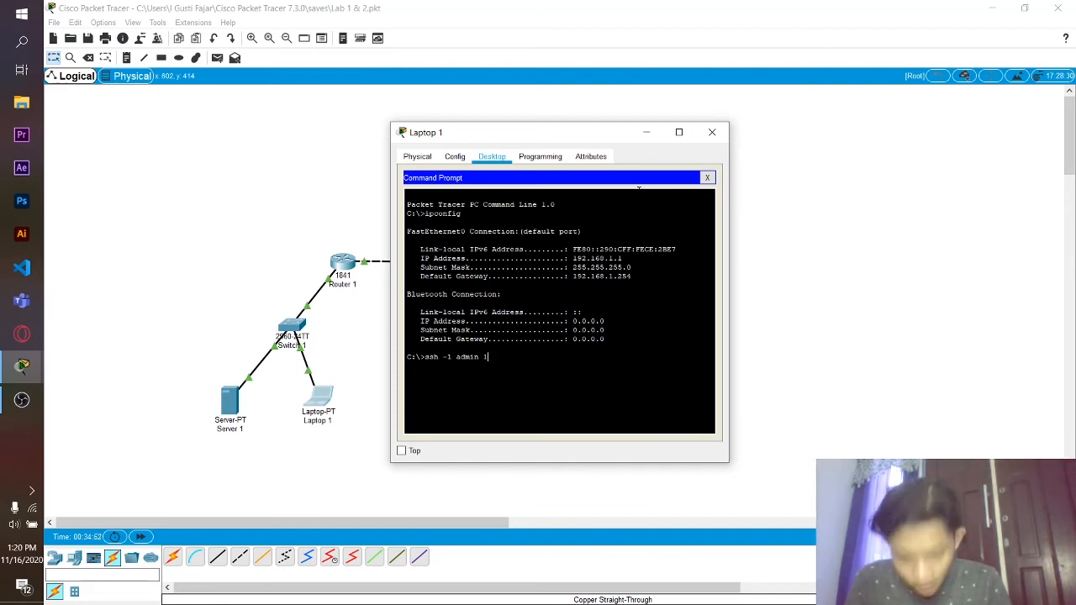
pyautogui.write('92.168')
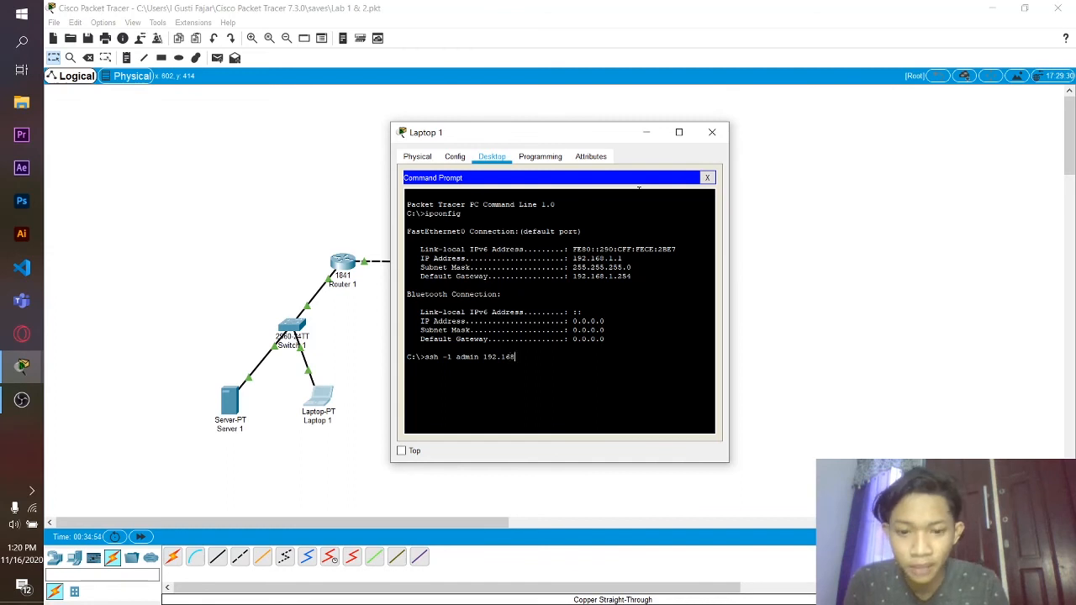
pyautogui.write('.')
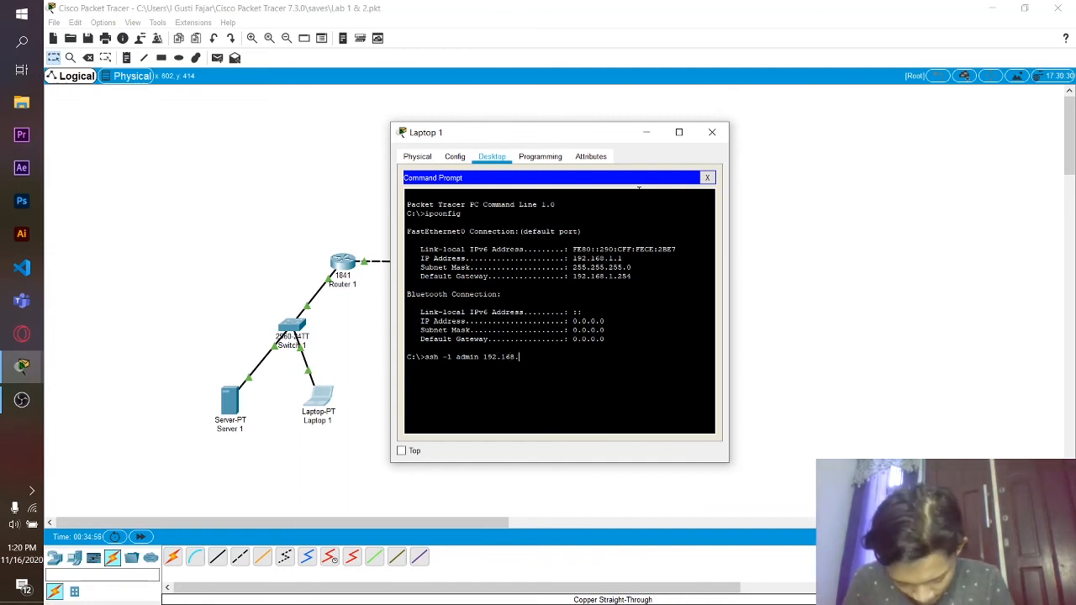
pyautogui.write('1.254')
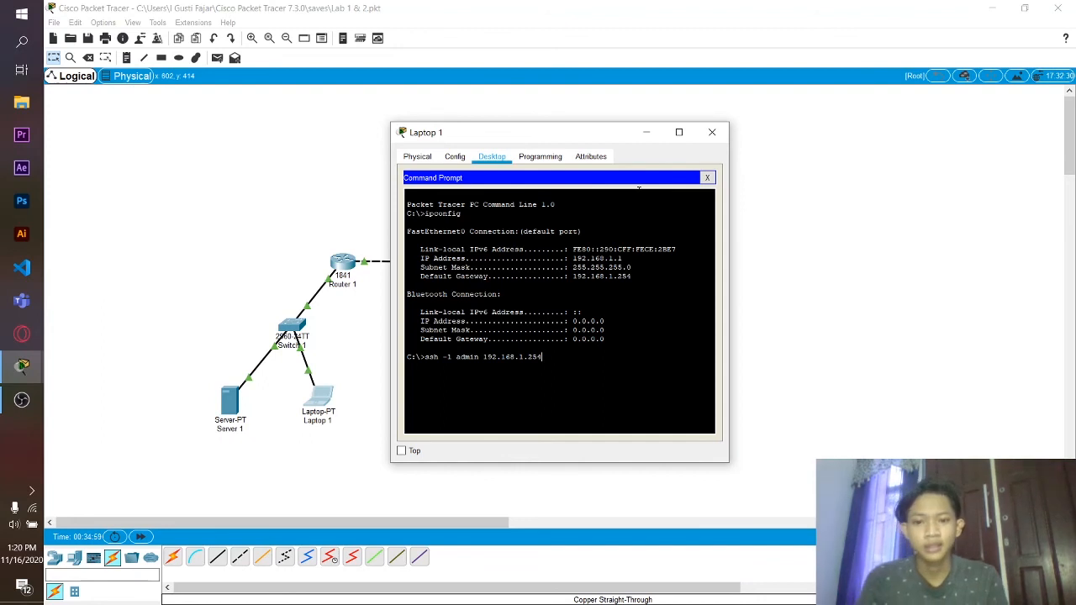
pyautogui.press('Return')
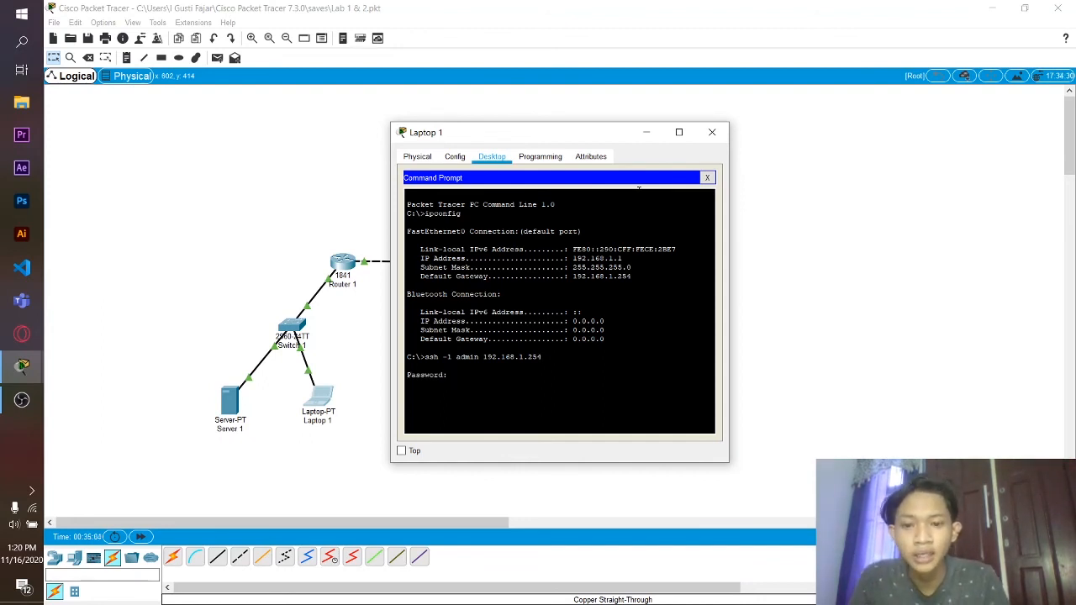
pyautogui.press('Return')
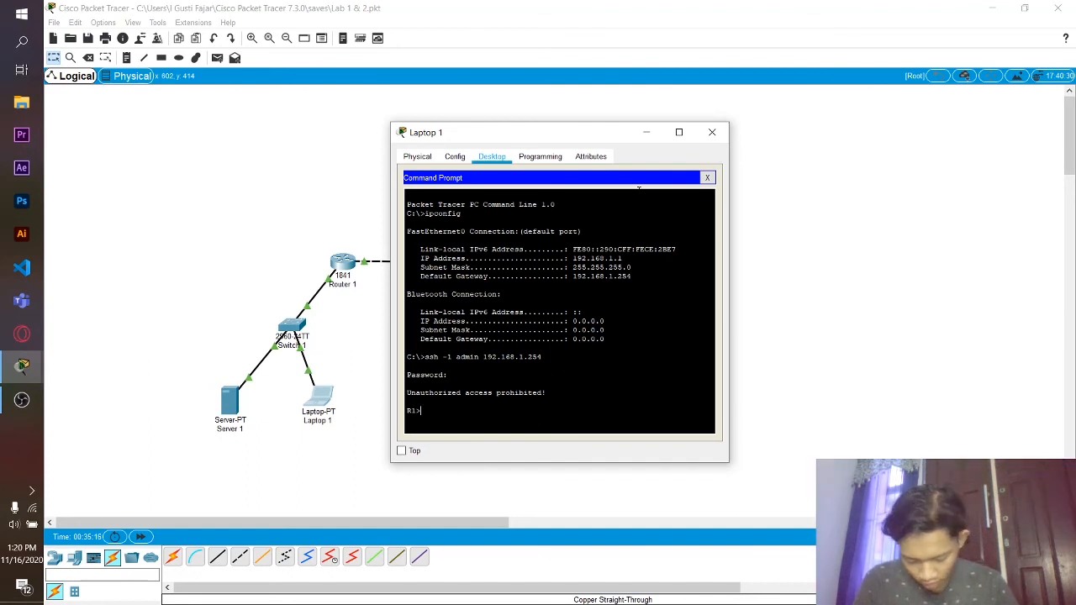
pyautogui.write('show u')
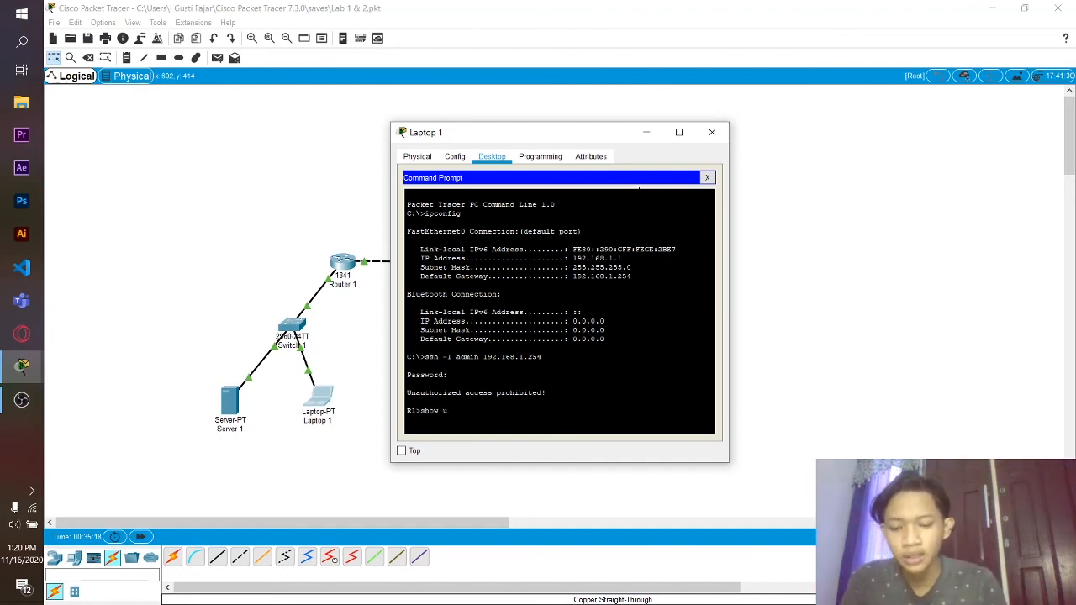
pyautogui.write('ser')
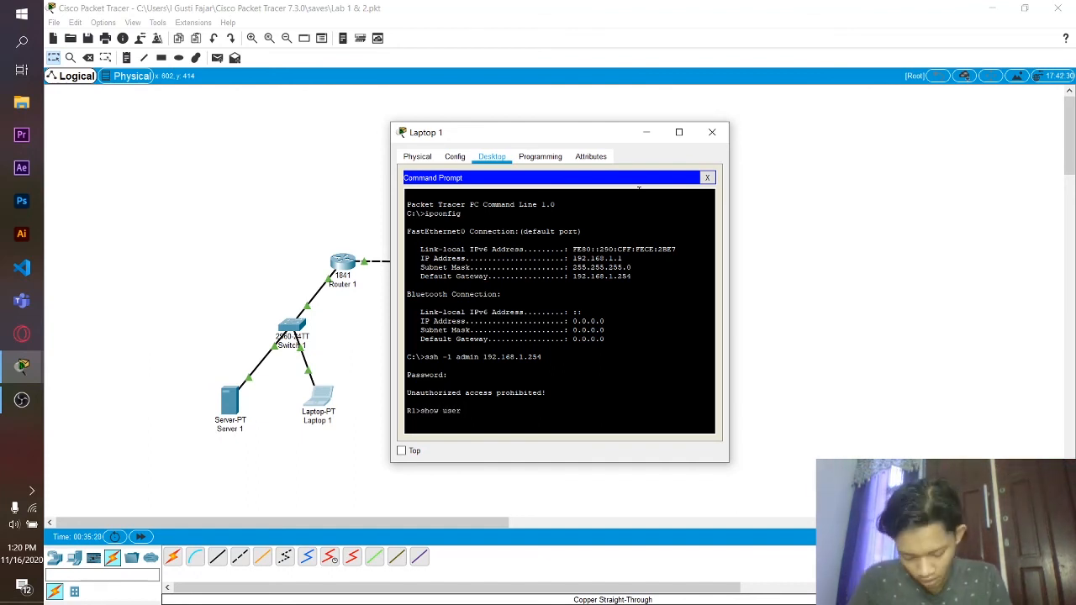
pyautogui.write('s')
pyautogui.press('Return')
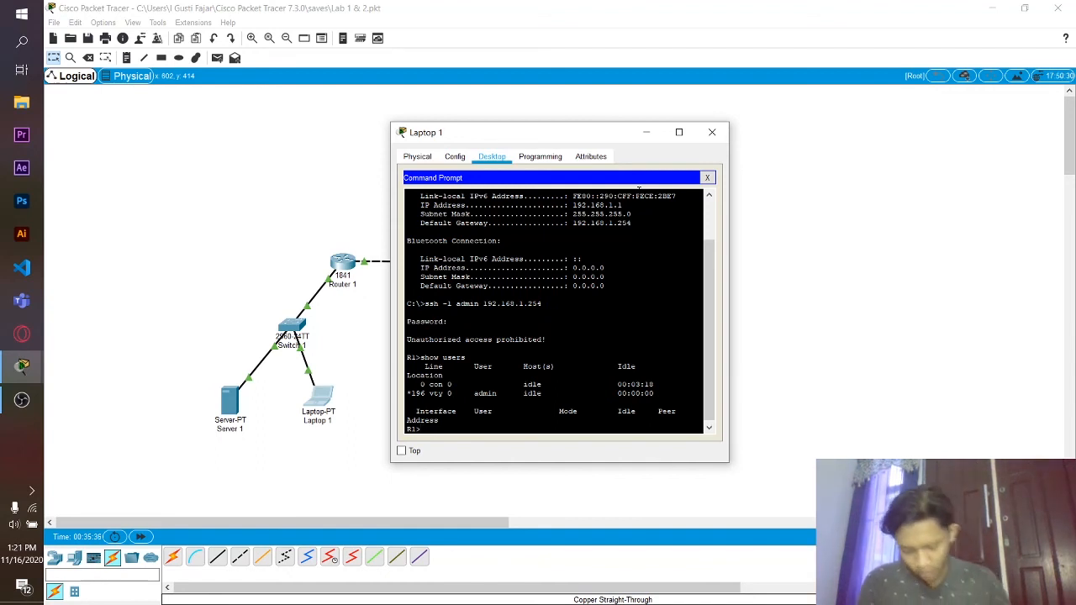
# - Switch from Laptop 1 to Laptop 2's Command Prompt and run ipconfig
pyautogui.click(706, 131)
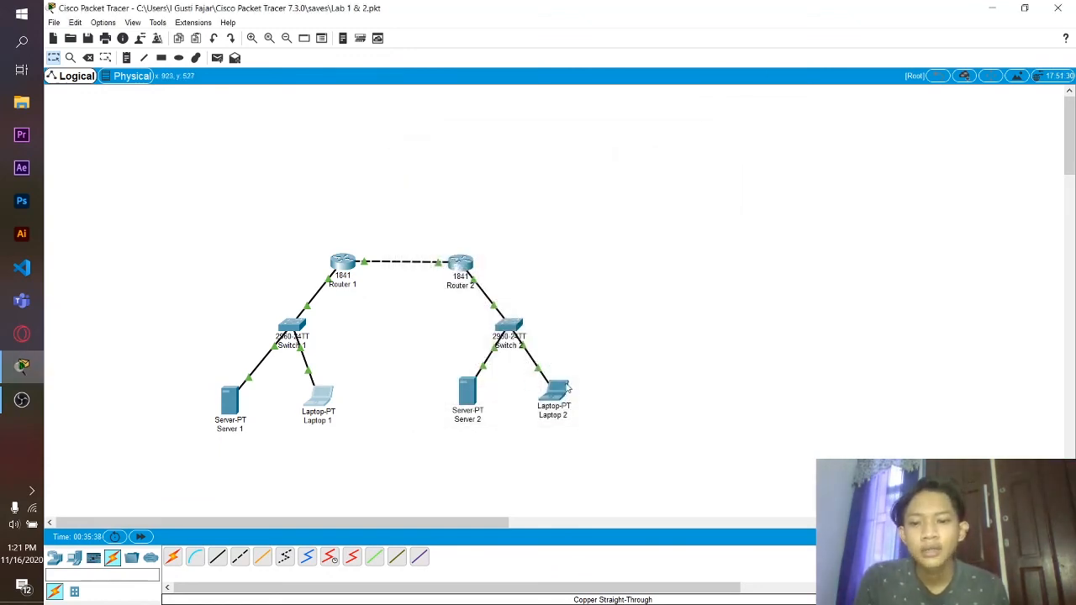
pyautogui.click(554, 390)
pyautogui.click(492, 157)
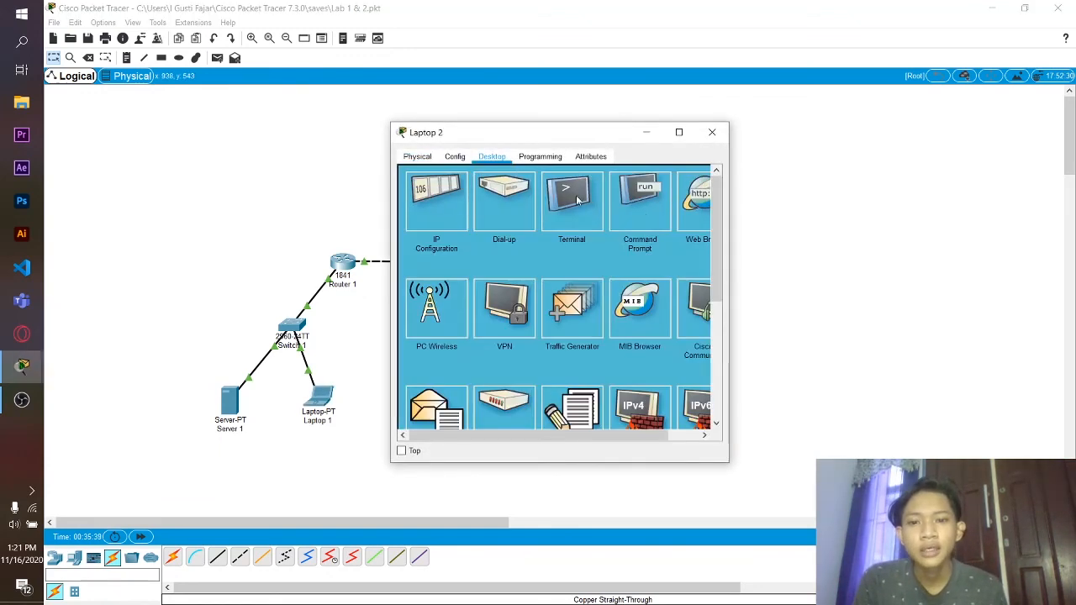
pyautogui.click(622, 203)
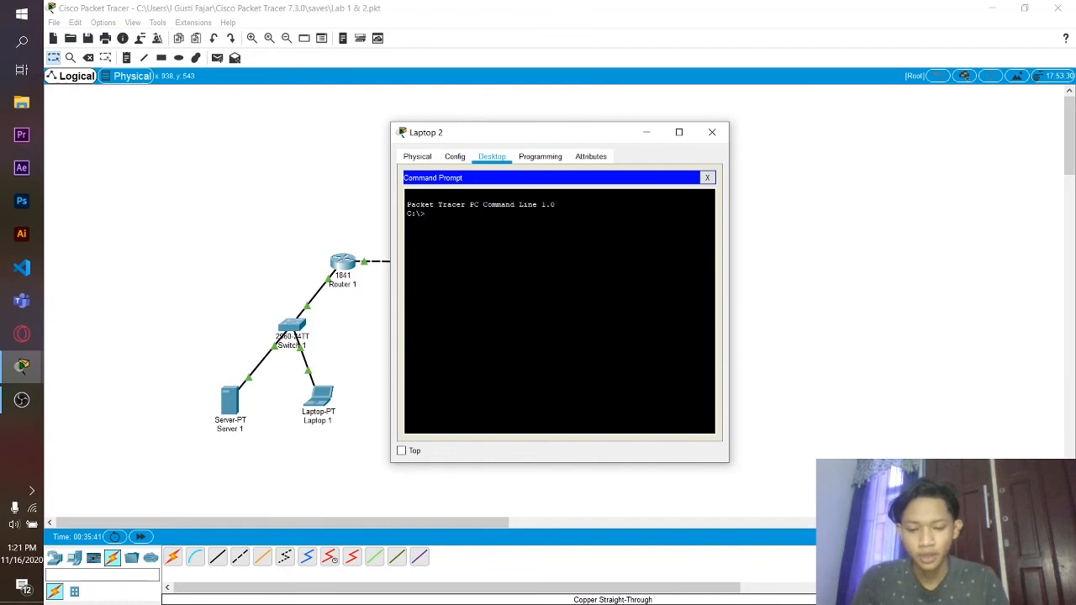
pyautogui.write('show')
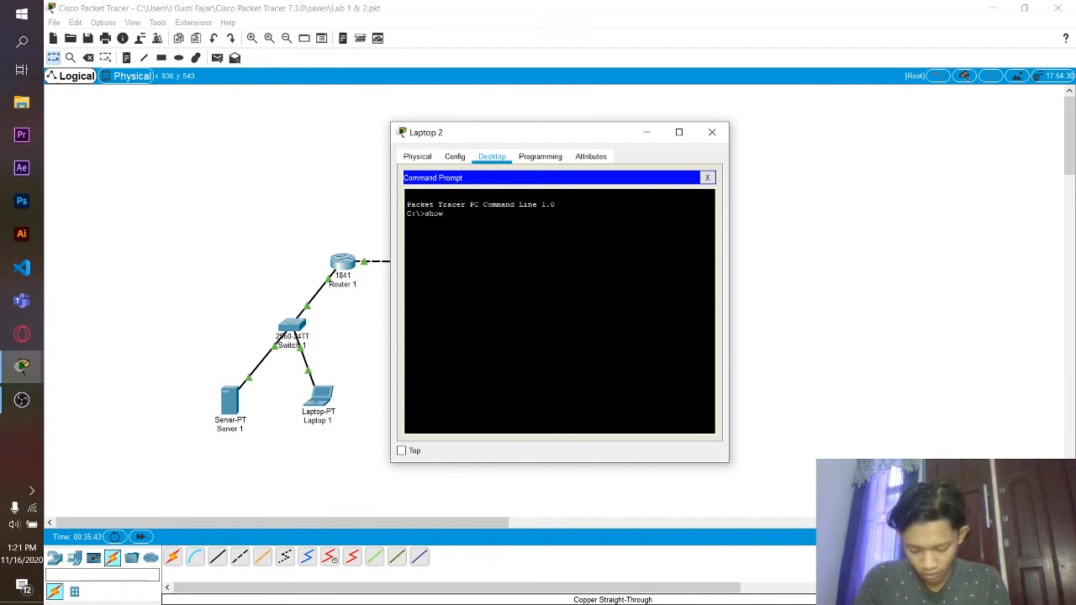
pyautogui.press('BackSpace')
pyautogui.press('BackSpace')
pyautogui.press('BackSpace')
pyautogui.press('BackSpace')
pyautogui.write('i')
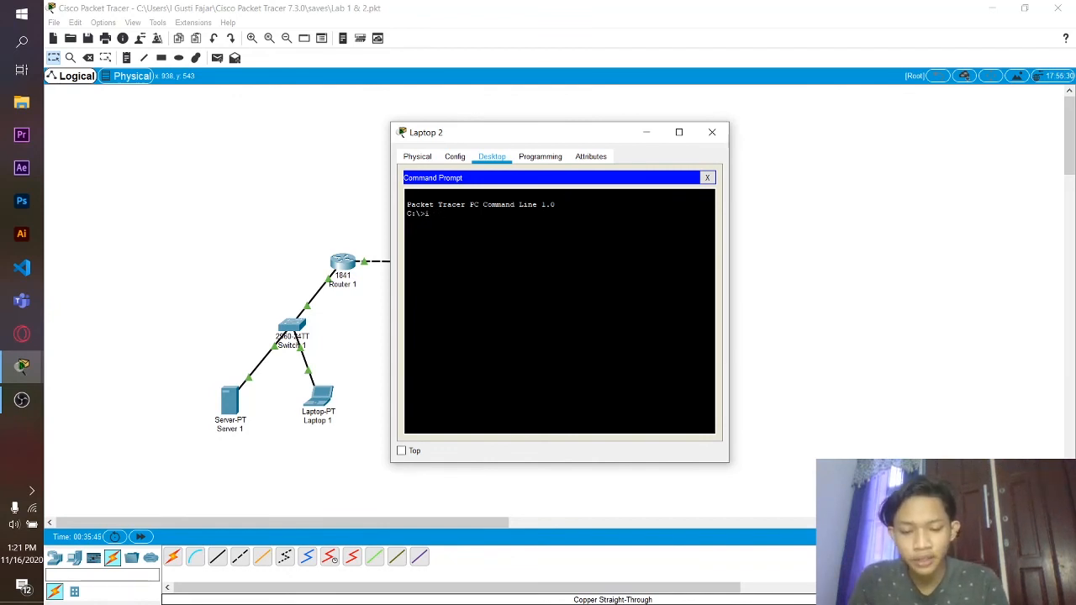
pyautogui.write('p c')
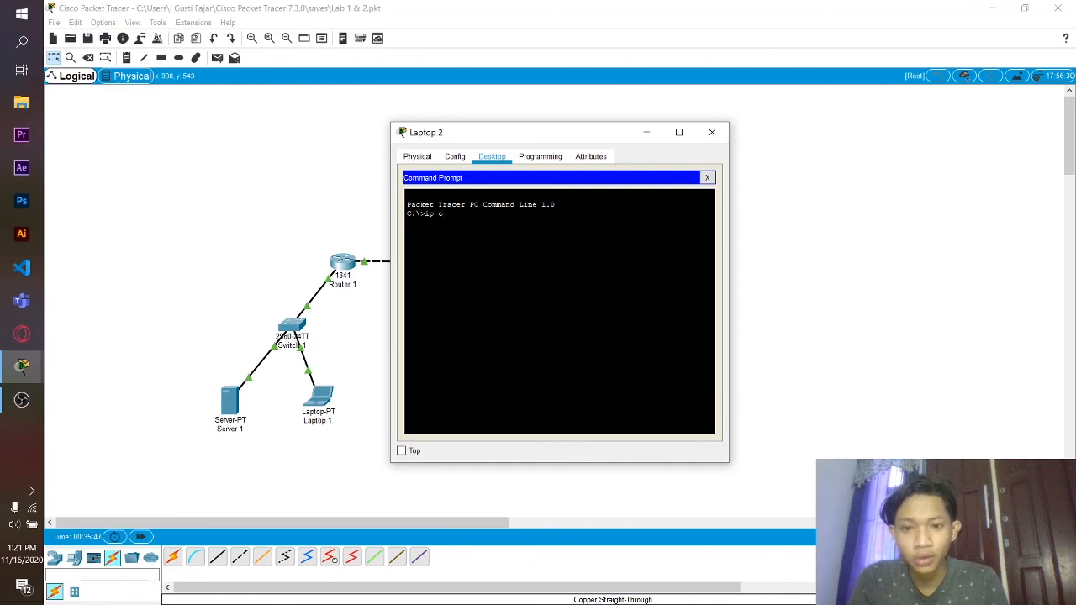
pyautogui.write('on')
pyautogui.write('fig')
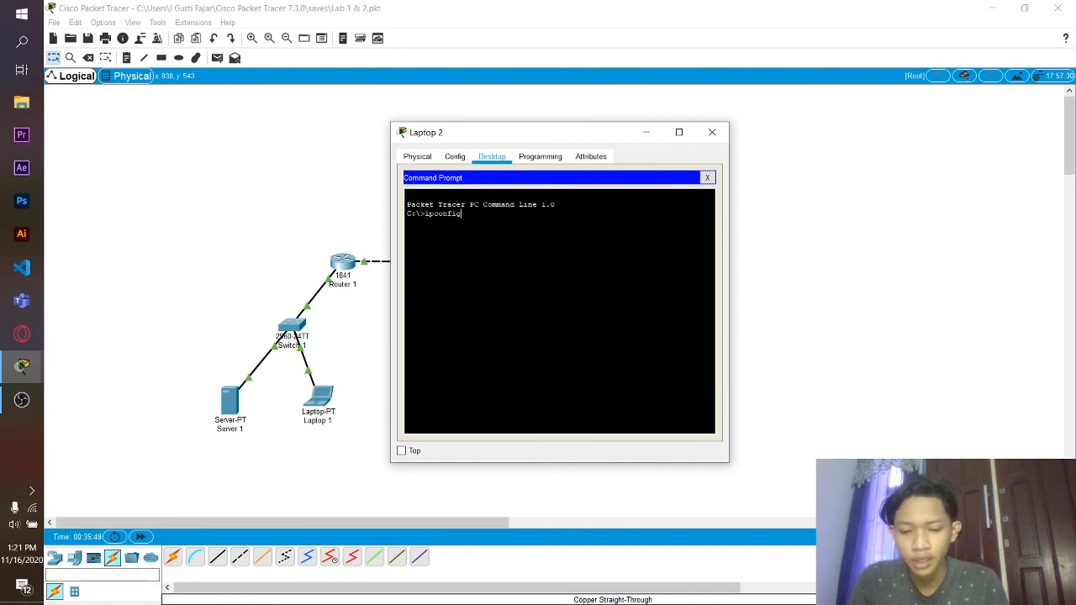
pyautogui.press('Return')
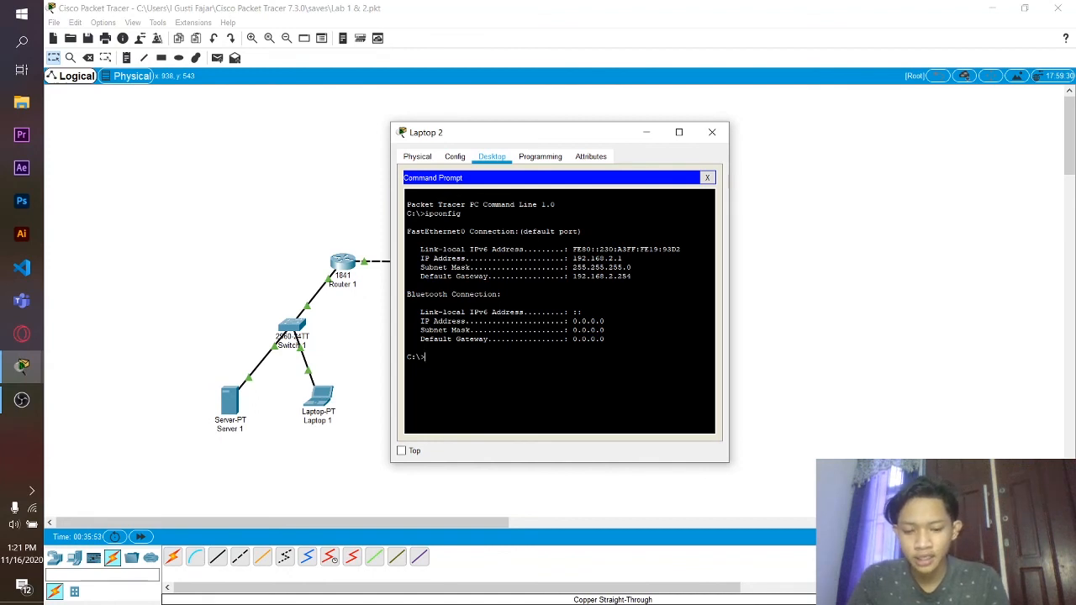
# - SSH as admin to Router 2 at 192.168.2.254 and run show users
pyautogui.write('s')
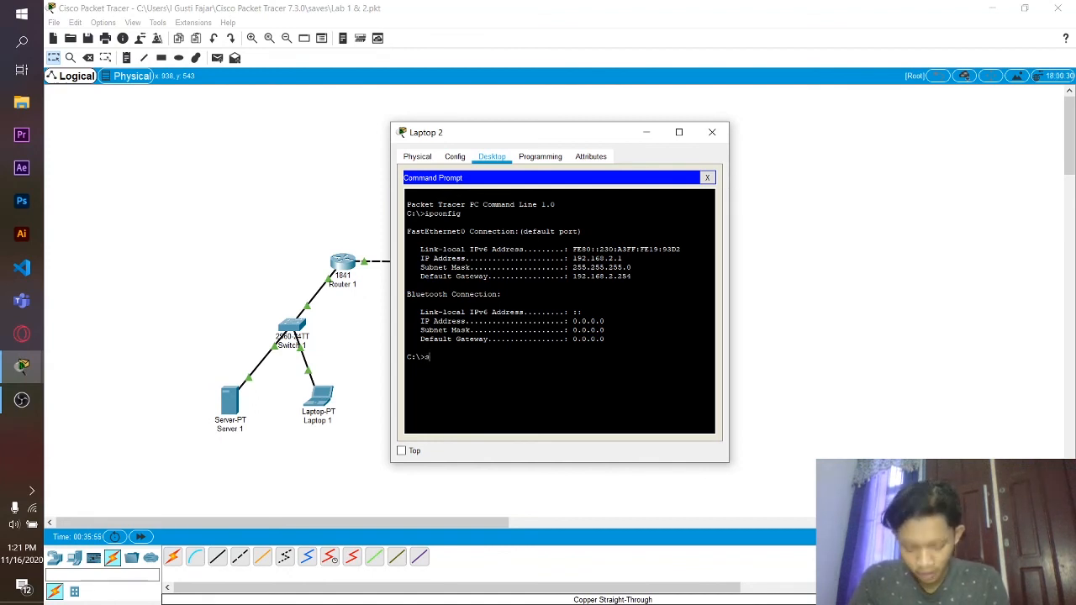
pyautogui.write('sh -l')
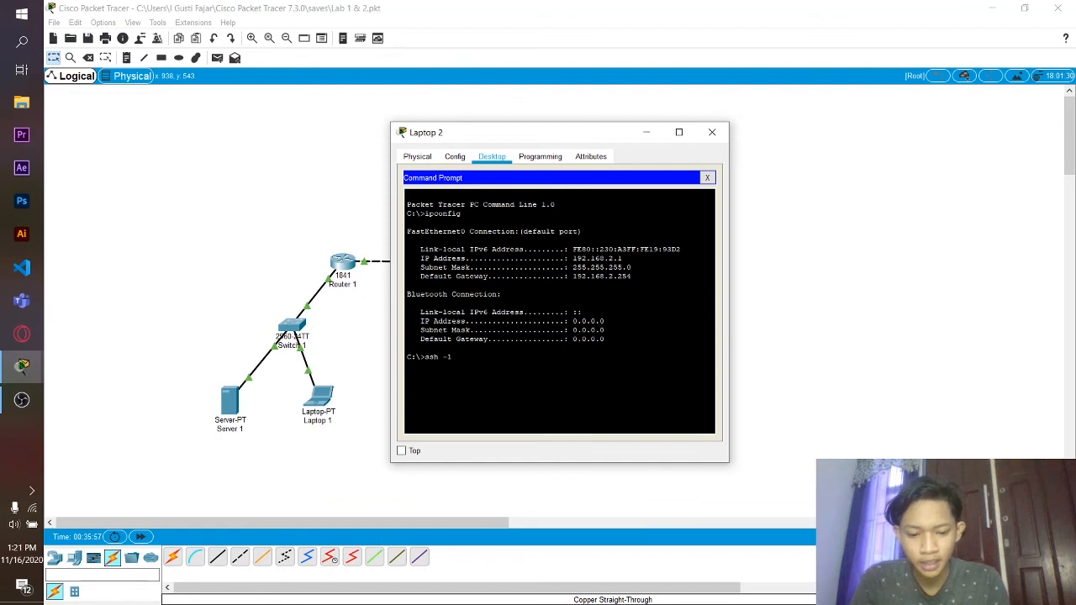
pyautogui.write(' admin')
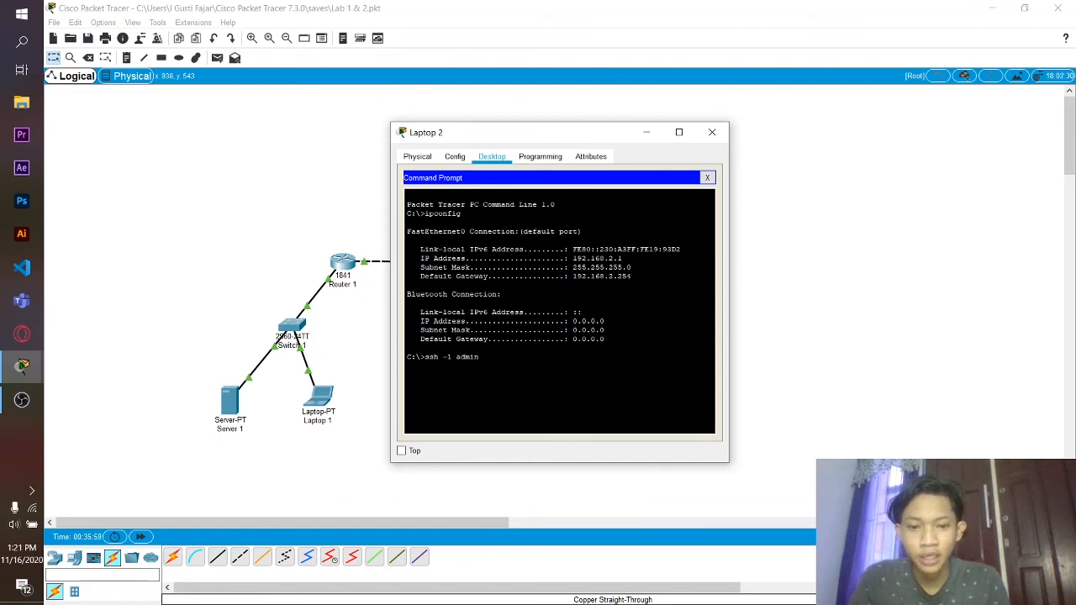
pyautogui.write(' 192.1')
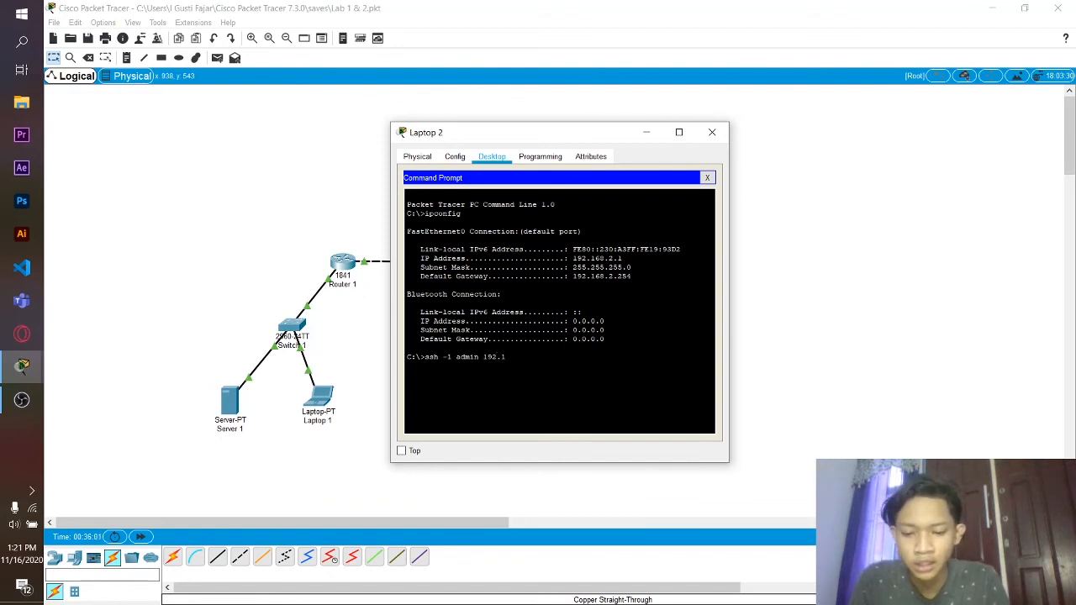
pyautogui.write('68.2.254')
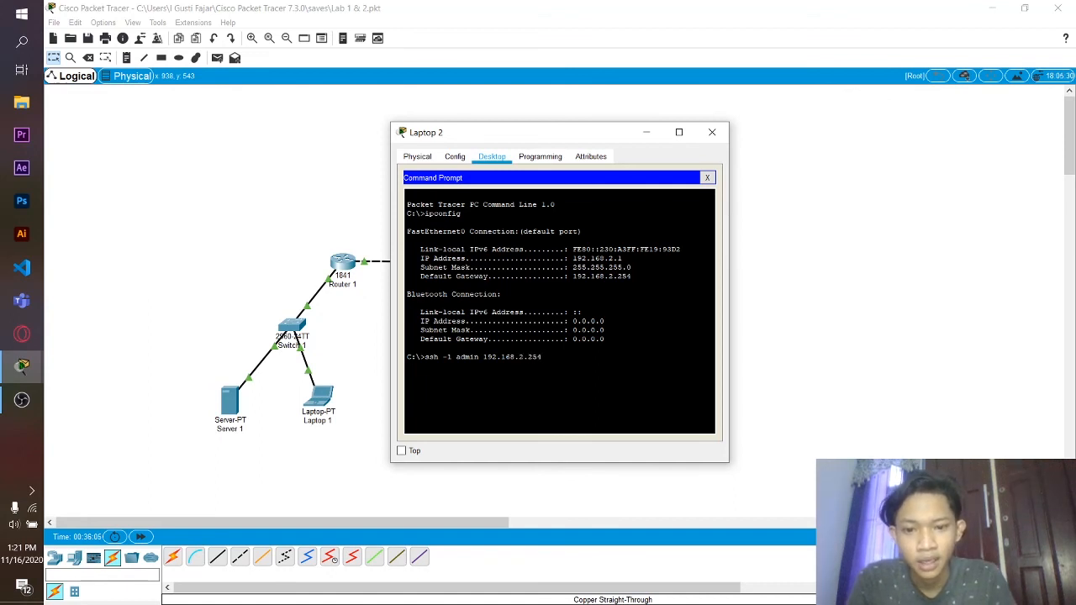
pyautogui.press('Return')
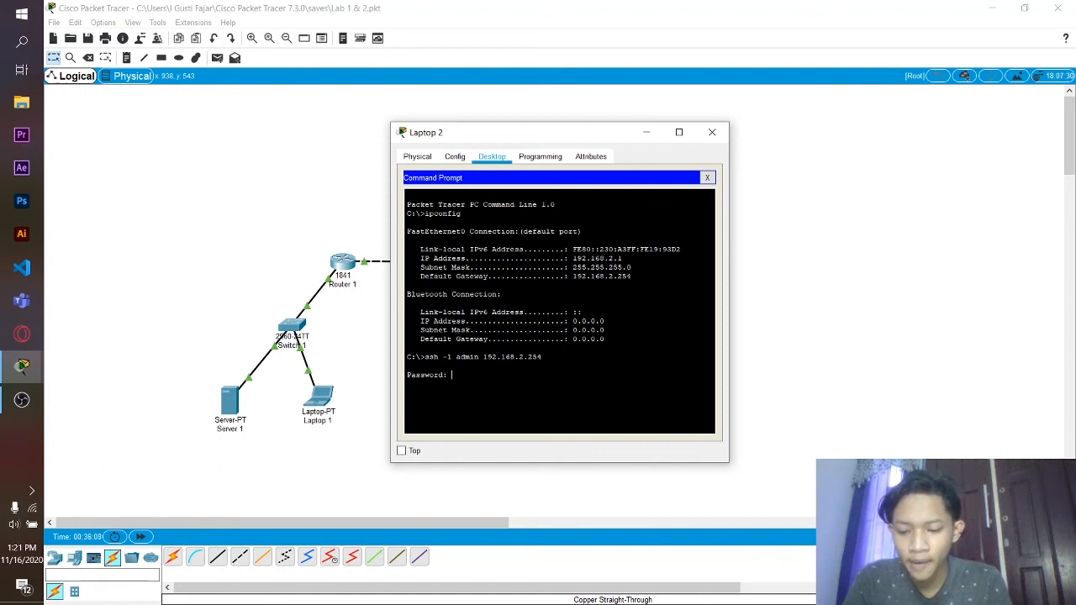
pyautogui.press('Return')
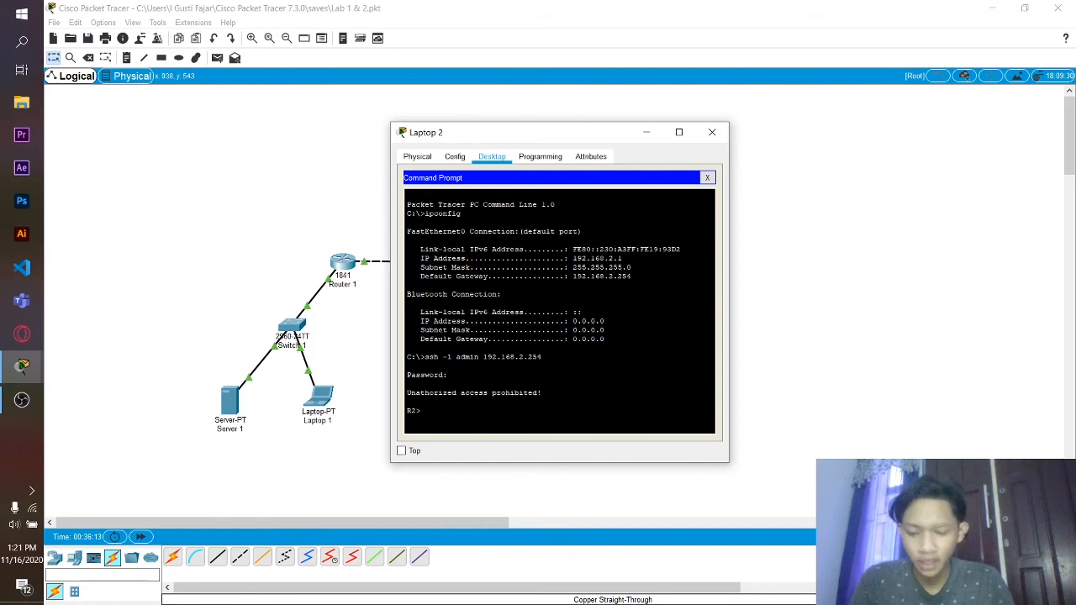
pyautogui.write('show u')
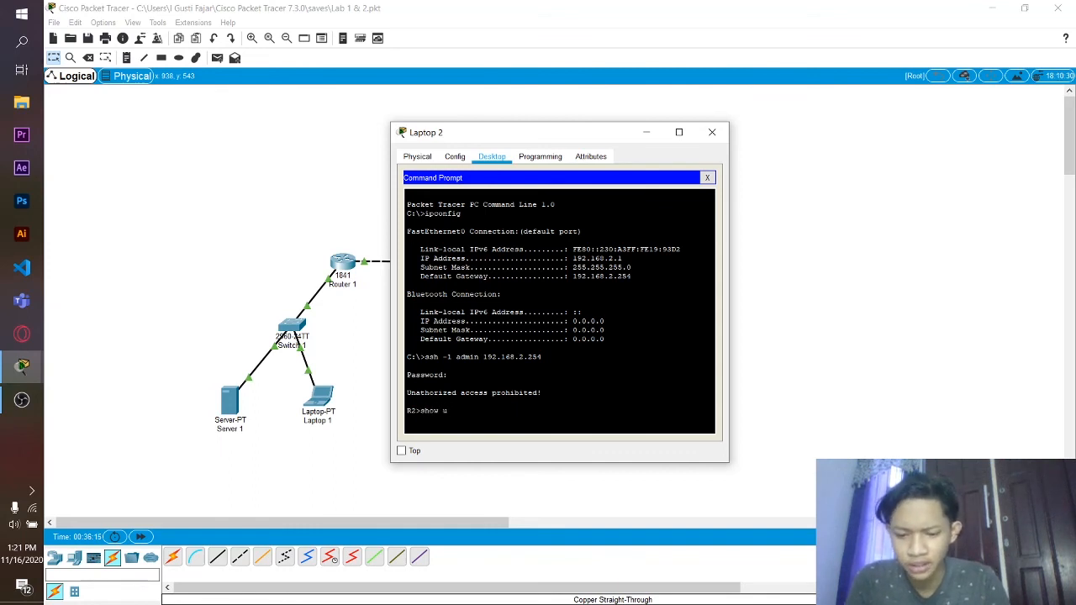
pyautogui.write('sers')
pyautogui.press('Return')
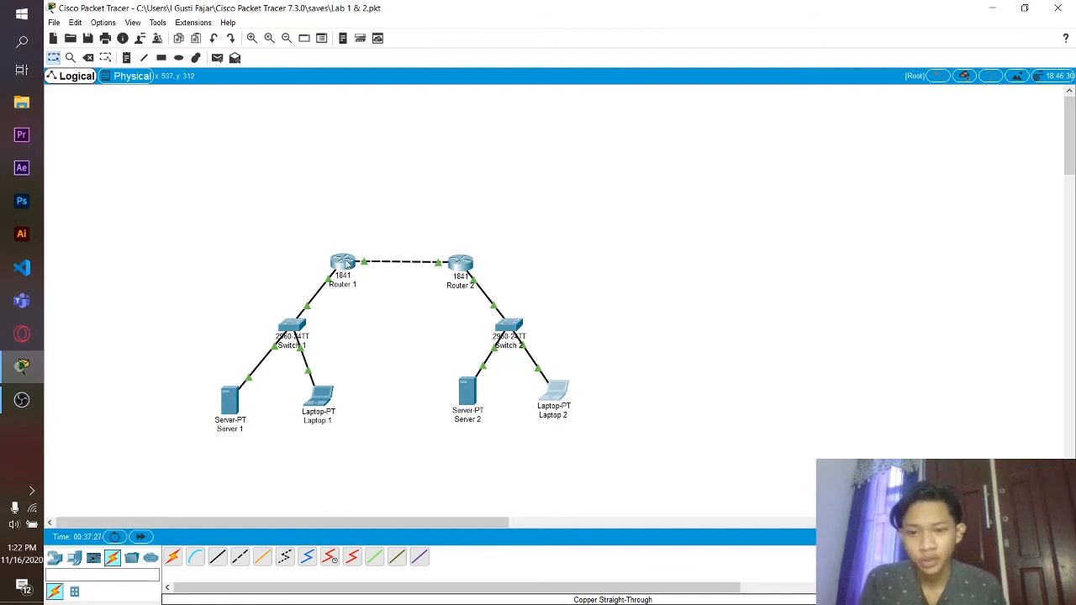
# - Open Router 1's CLI and log in to privileged mode with the enable password
pyautogui.click(345, 263)
pyautogui.click(448, 157)
pyautogui.click(484, 157)
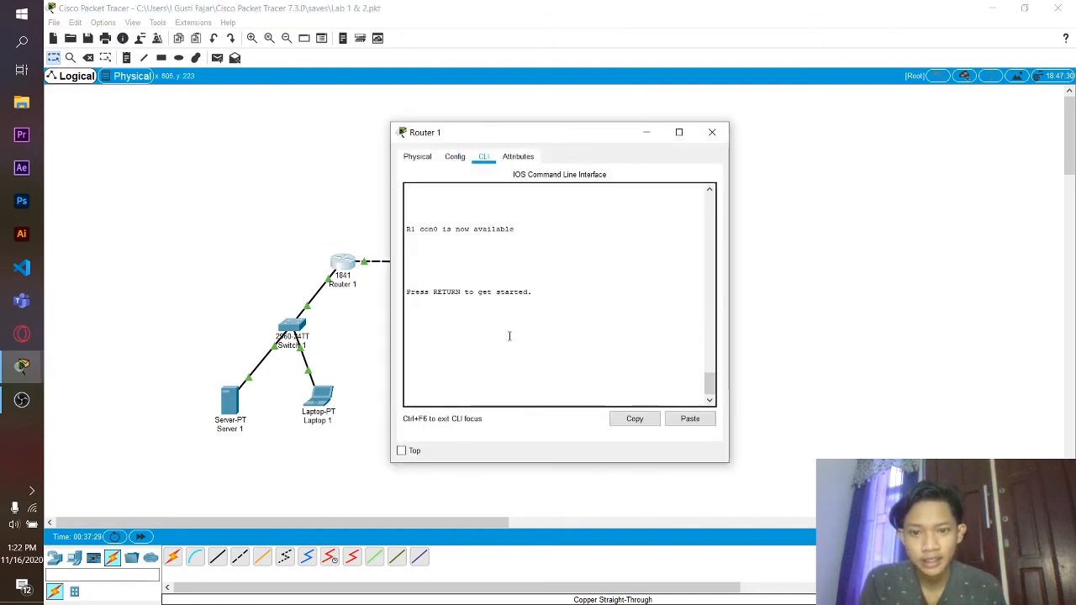
pyautogui.press('Return')
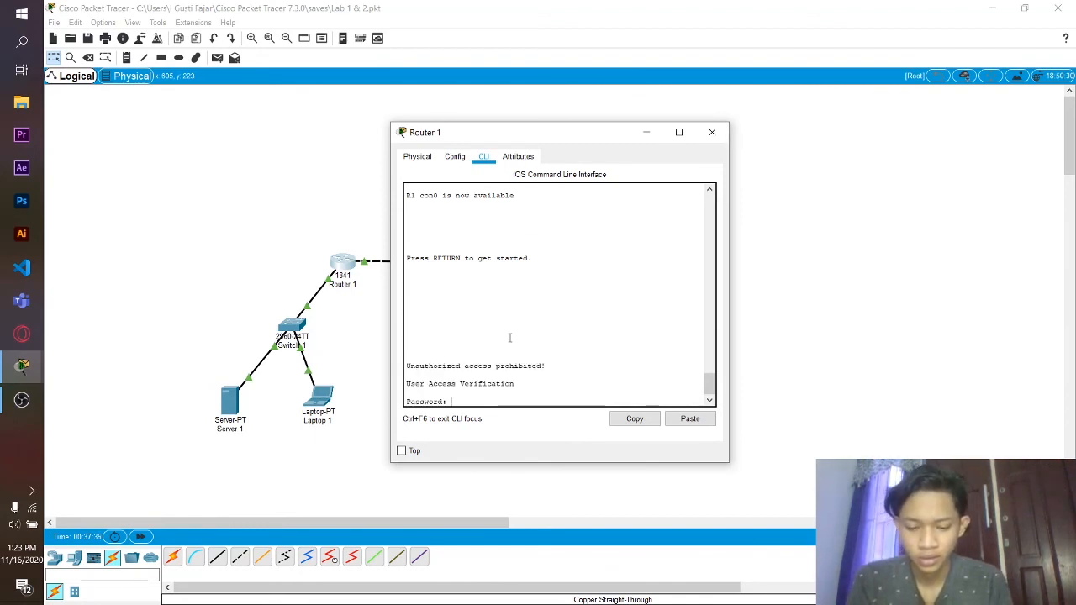
pyautogui.press('Return')
pyautogui.write('enable')
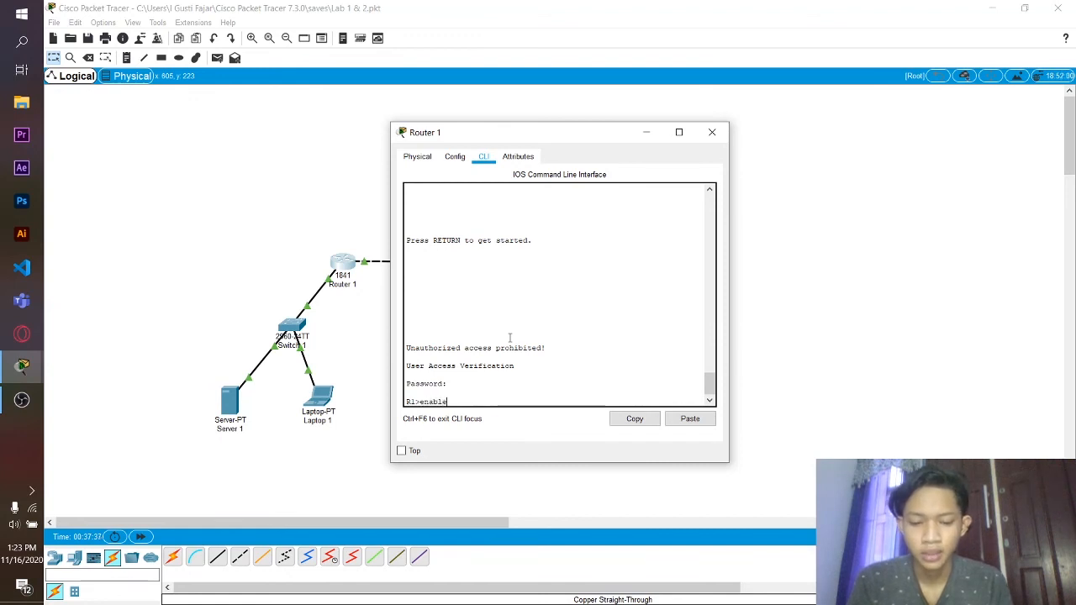
pyautogui.press('Return')
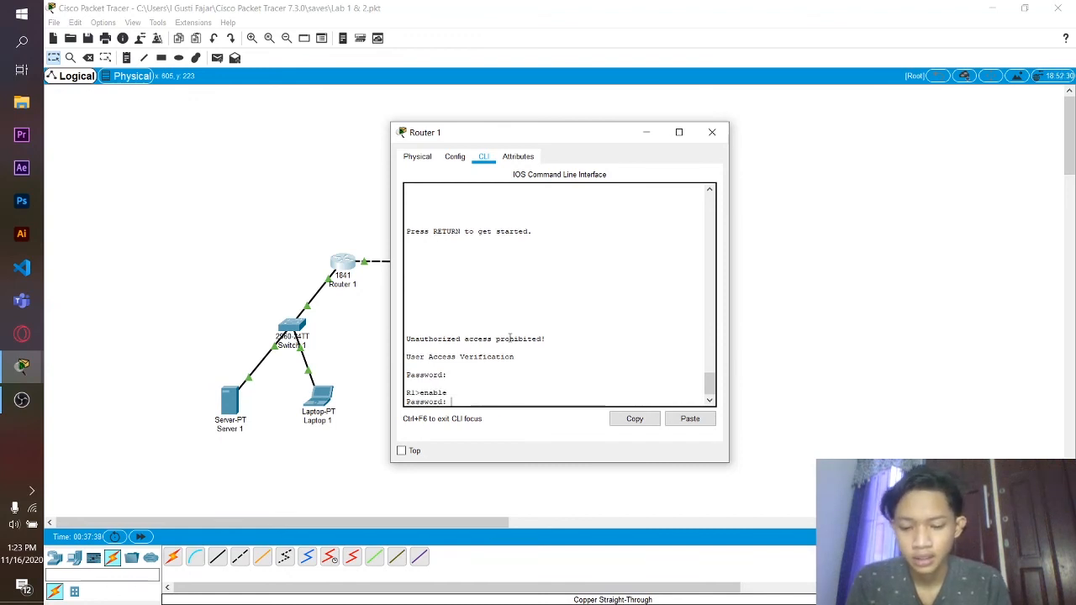
pyautogui.press('Return')
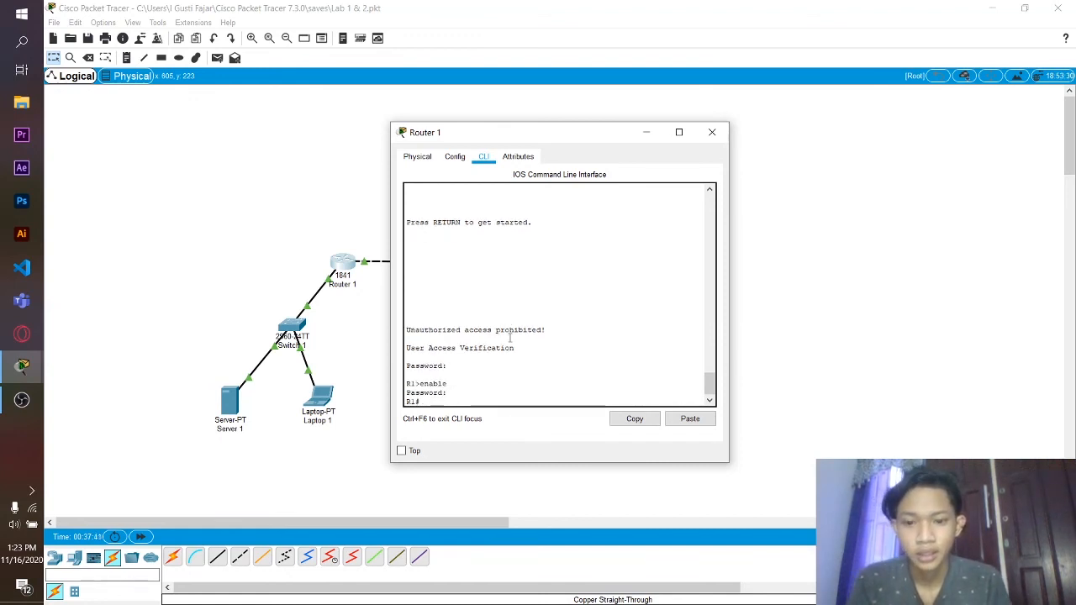
# - Run show version, page through it, highlight the Cisco 1841 hardware lines, and close Router 1
pyautogui.write('sh')
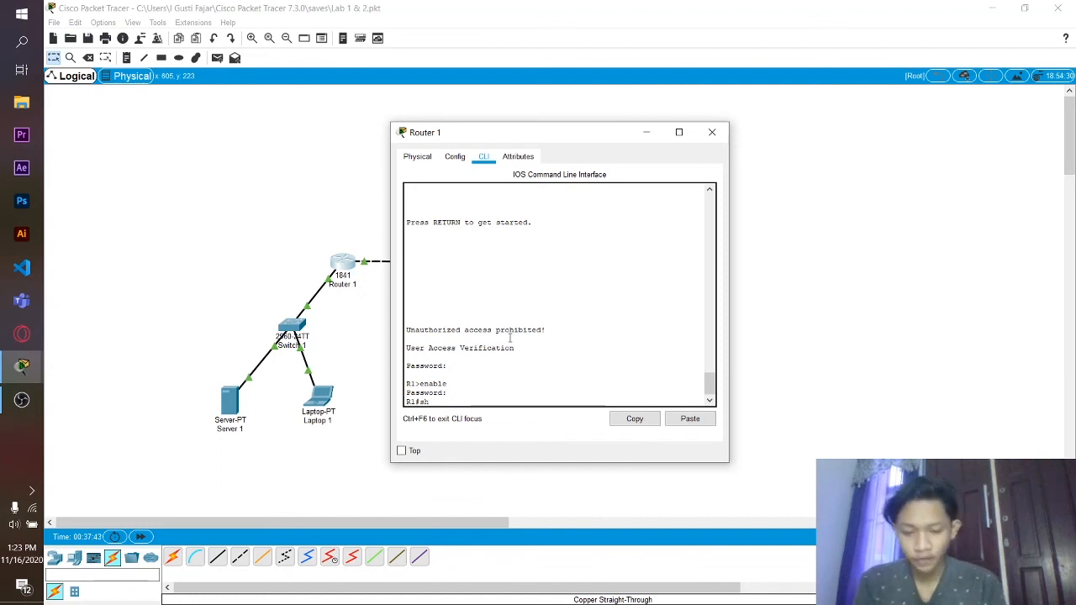
pyautogui.write('ow version')
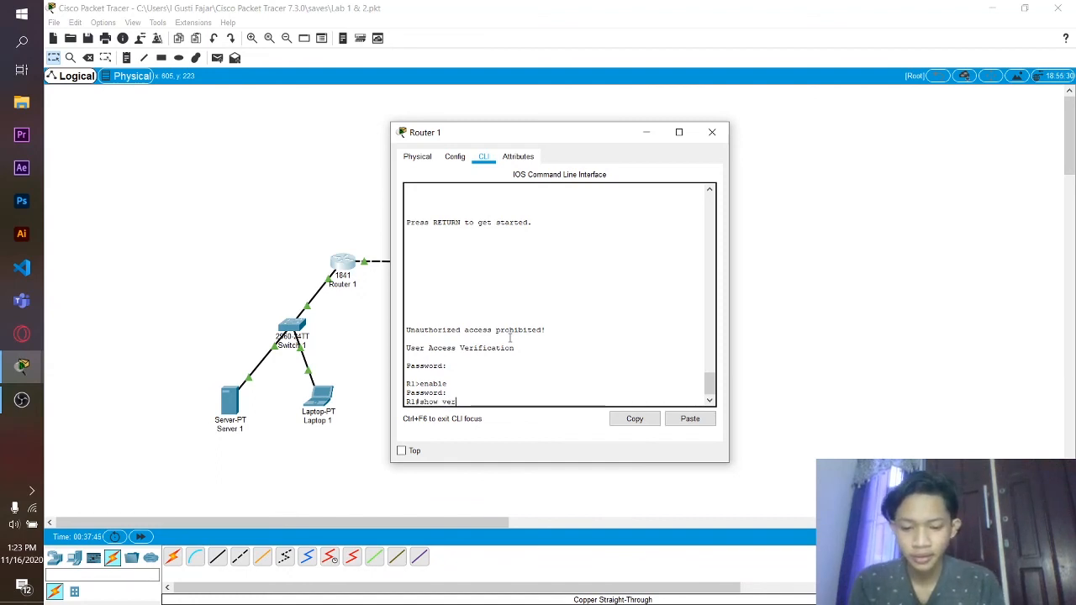
pyautogui.press('Return')
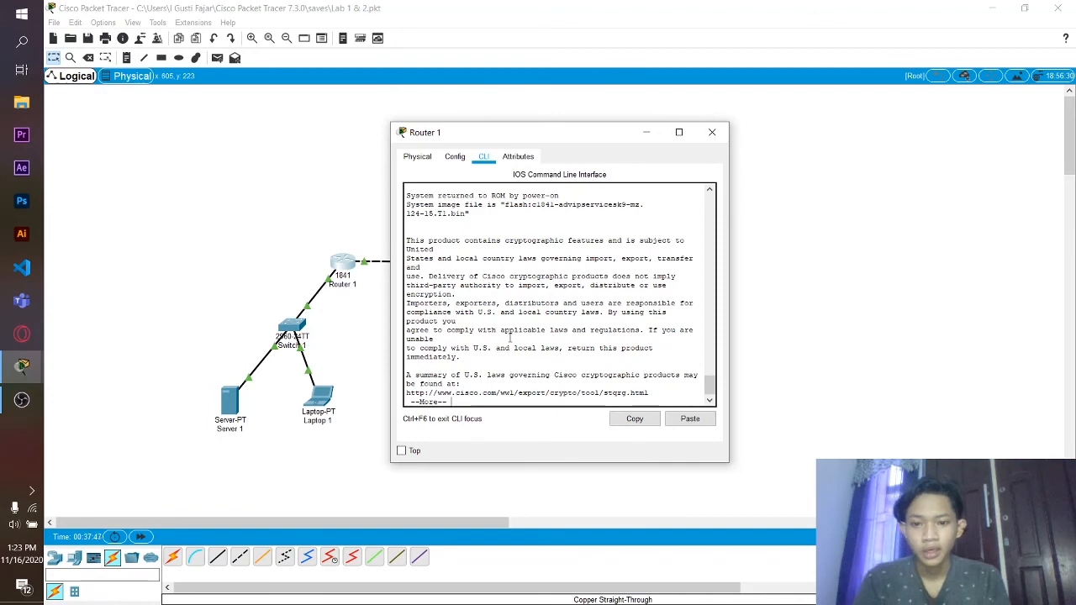
pyautogui.press('space')
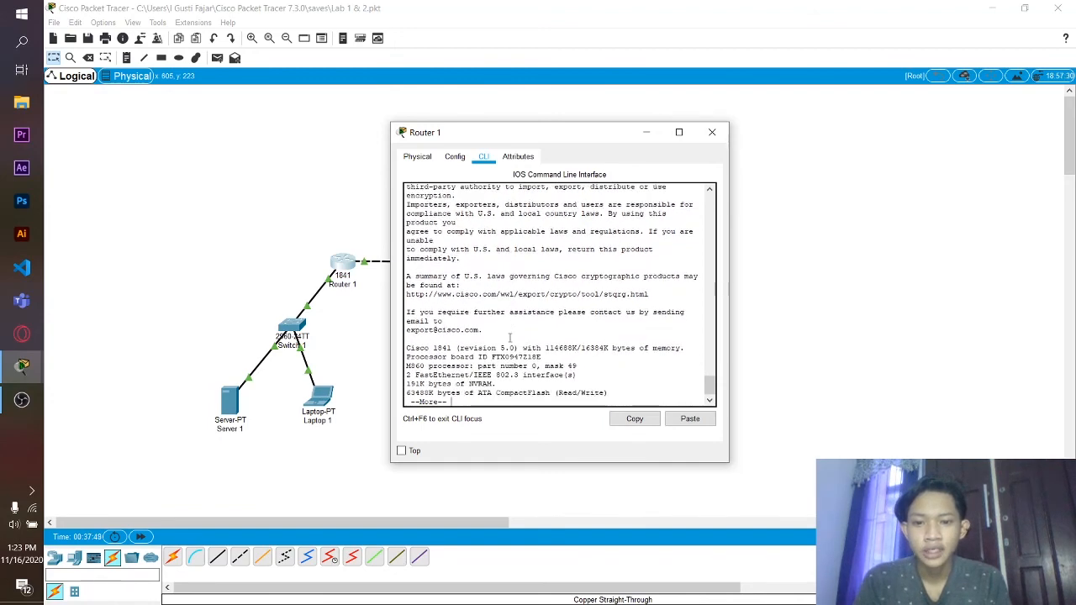
pyautogui.moveTo(406, 339); pyautogui.dragTo(609, 384)
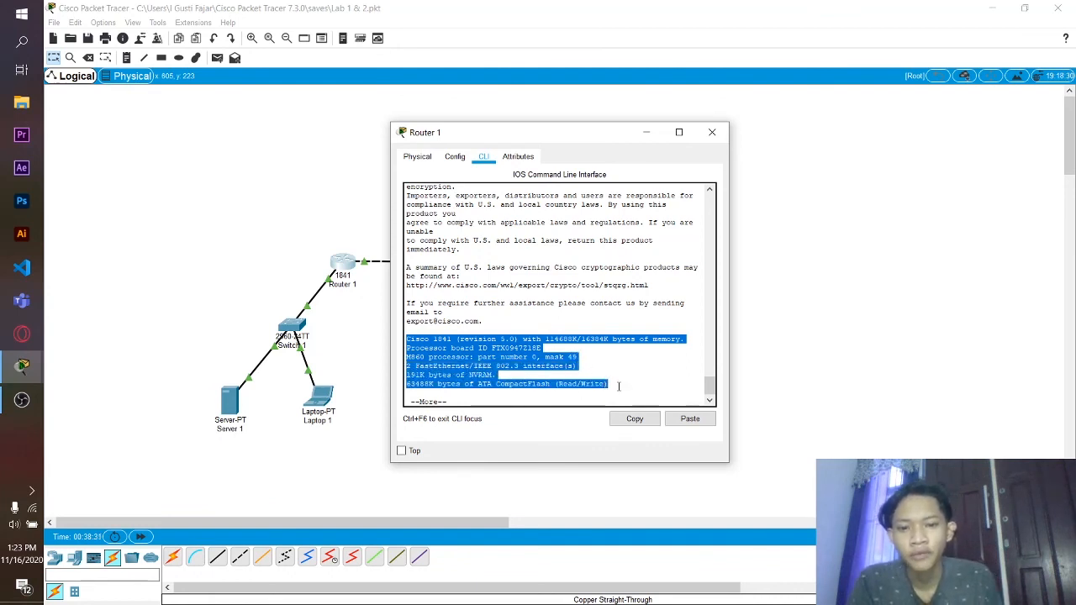
pyautogui.click(711, 133)
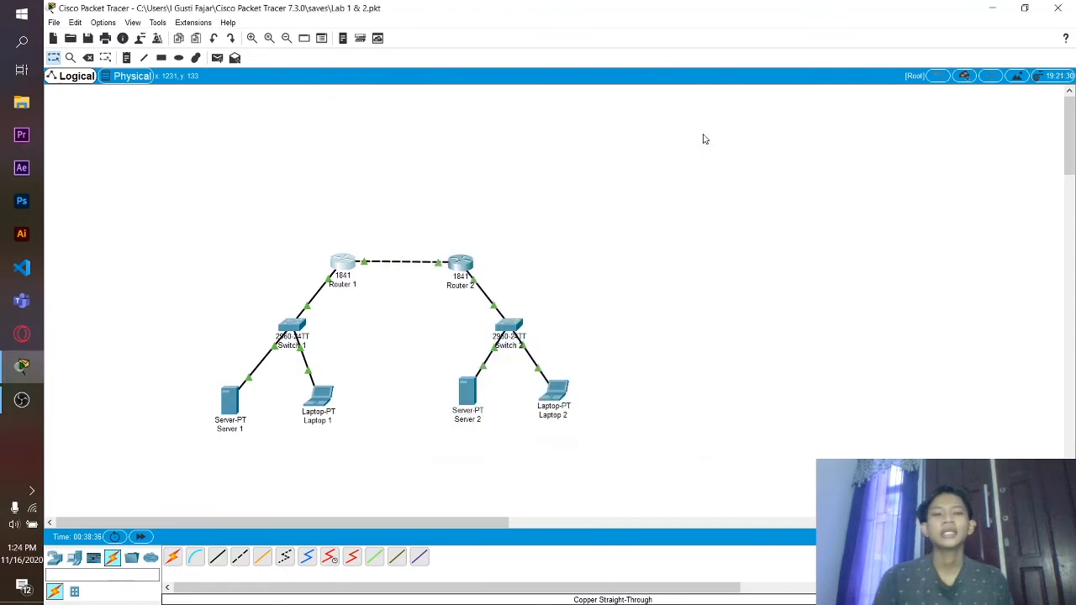